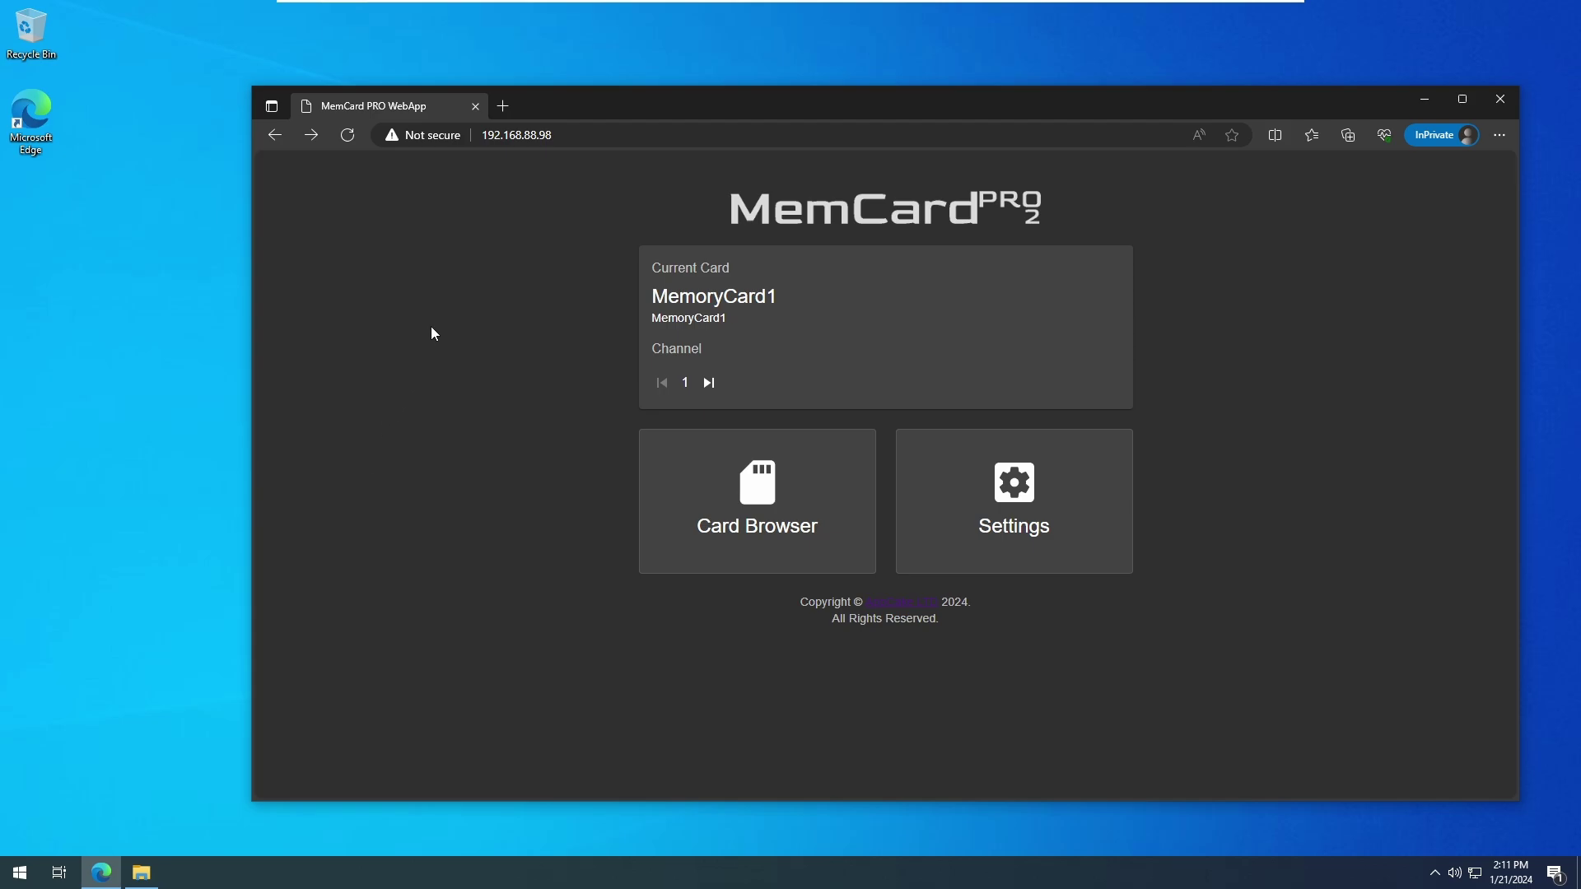
Open the Card Browser of the MemCard PRO 2 at 192.168.88.98
{"action": "key", "text": "ctrl+l"}
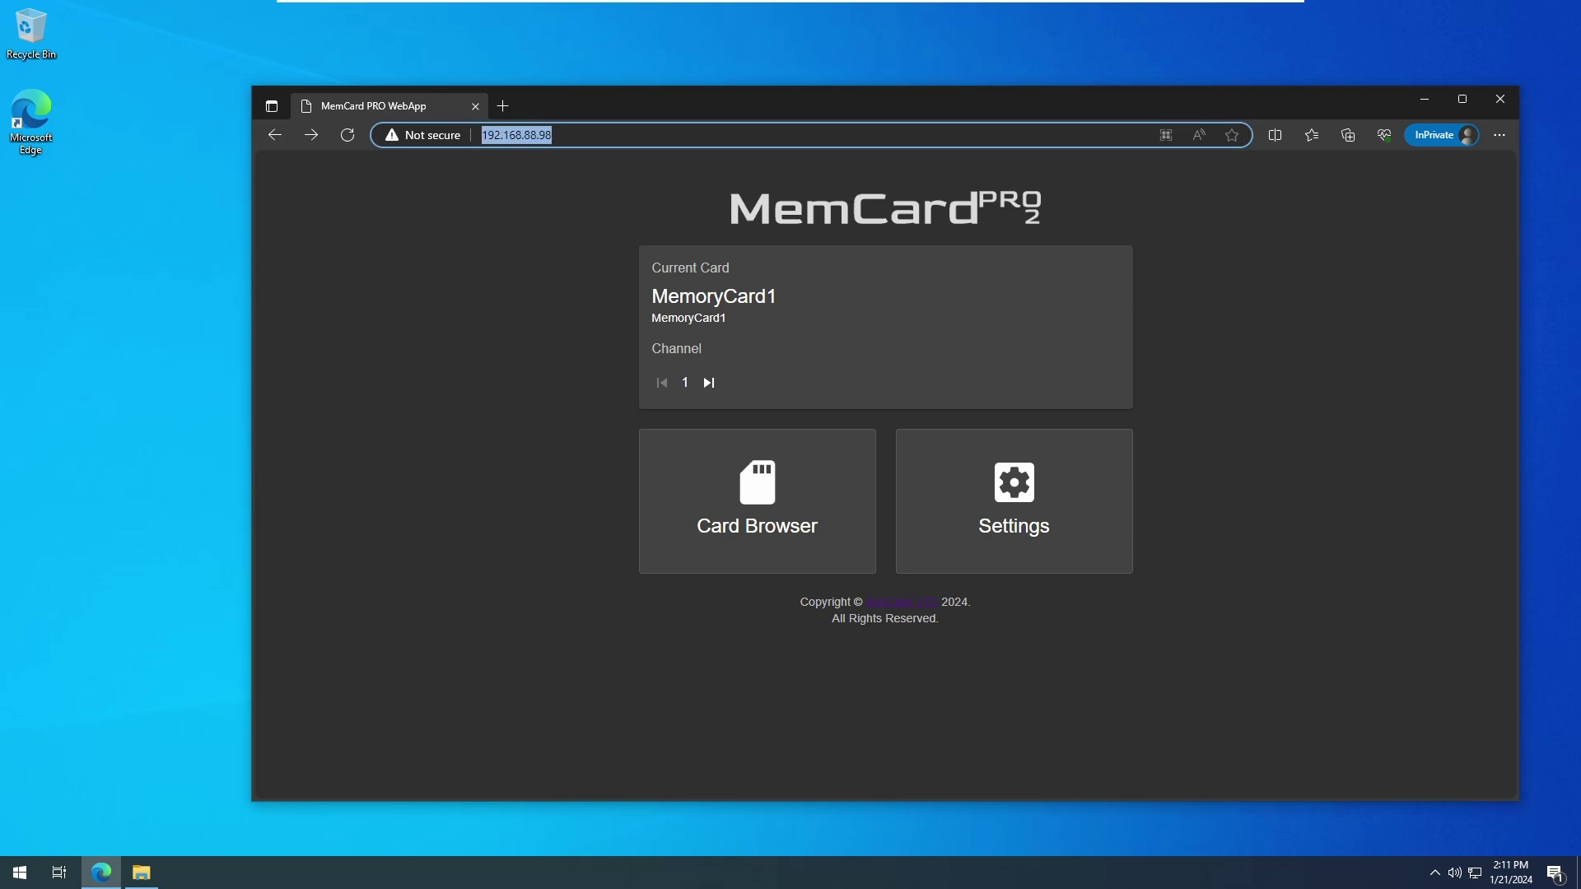
{"action": "left_click", "coordinate": [530, 279]}
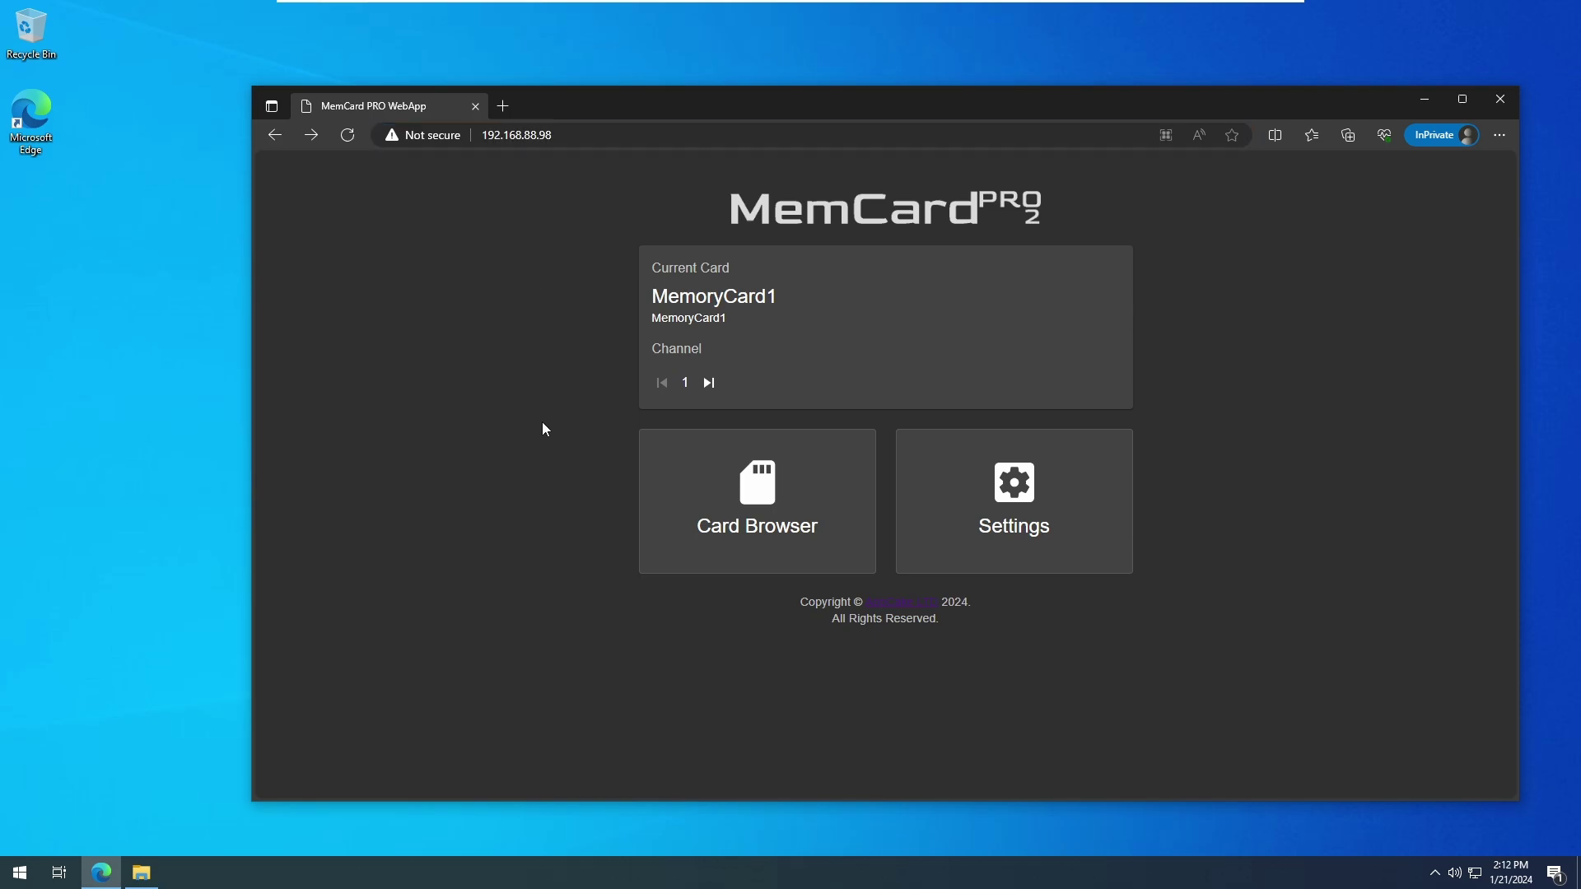
{"action": "left_click", "coordinate": [642, 486]}
{"action": "left_click", "coordinate": [760, 474]}
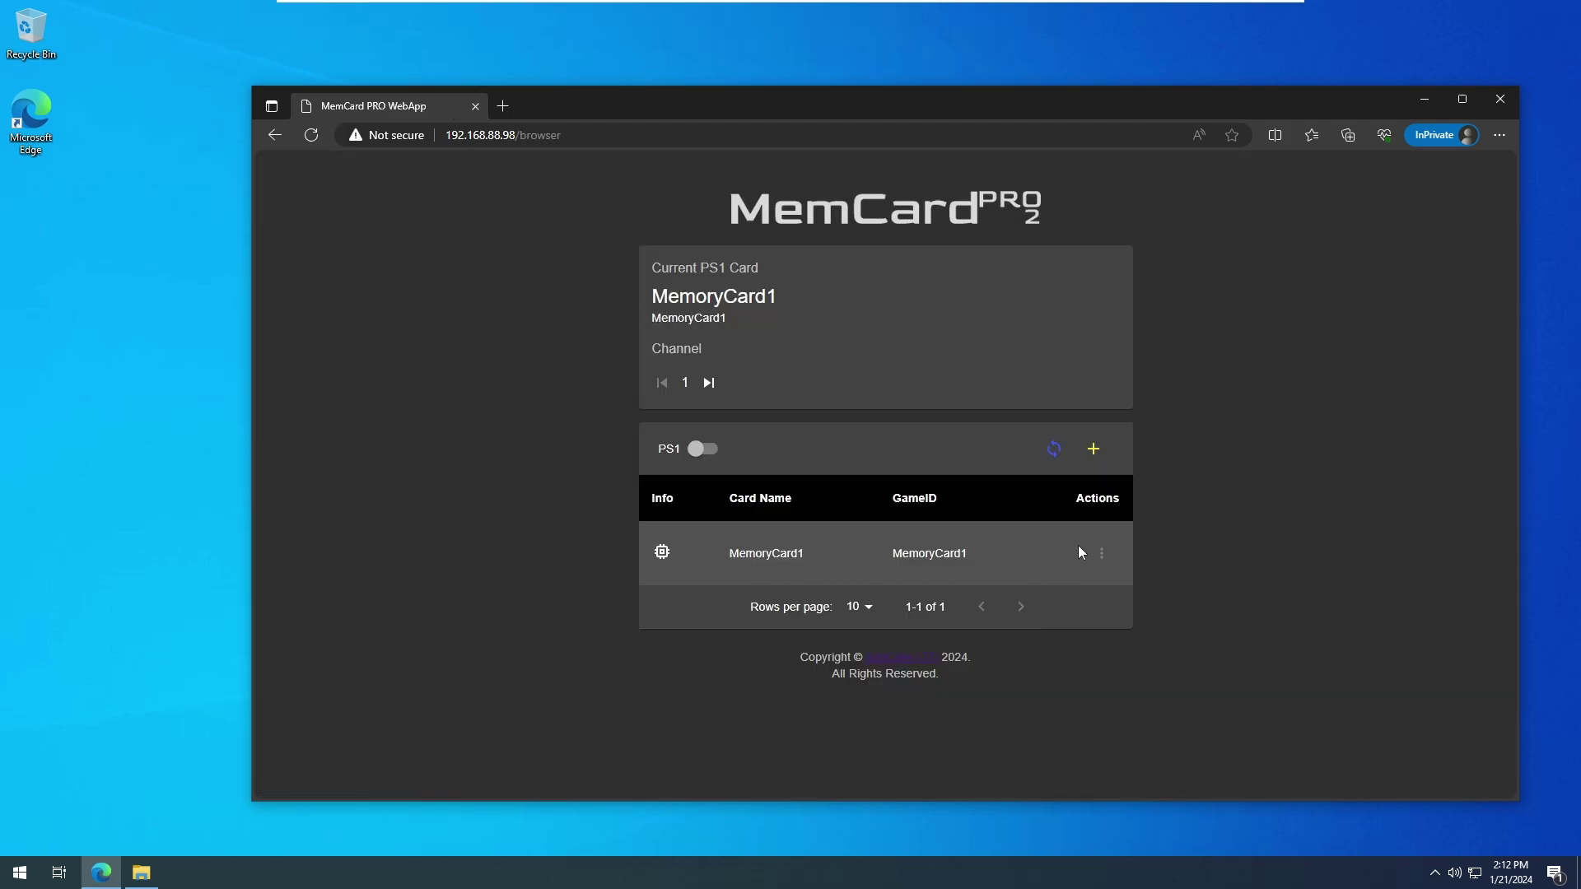
Create a new generic PS1 virtual memory card named "testmc"
{"action": "left_click", "coordinate": [1056, 450]}
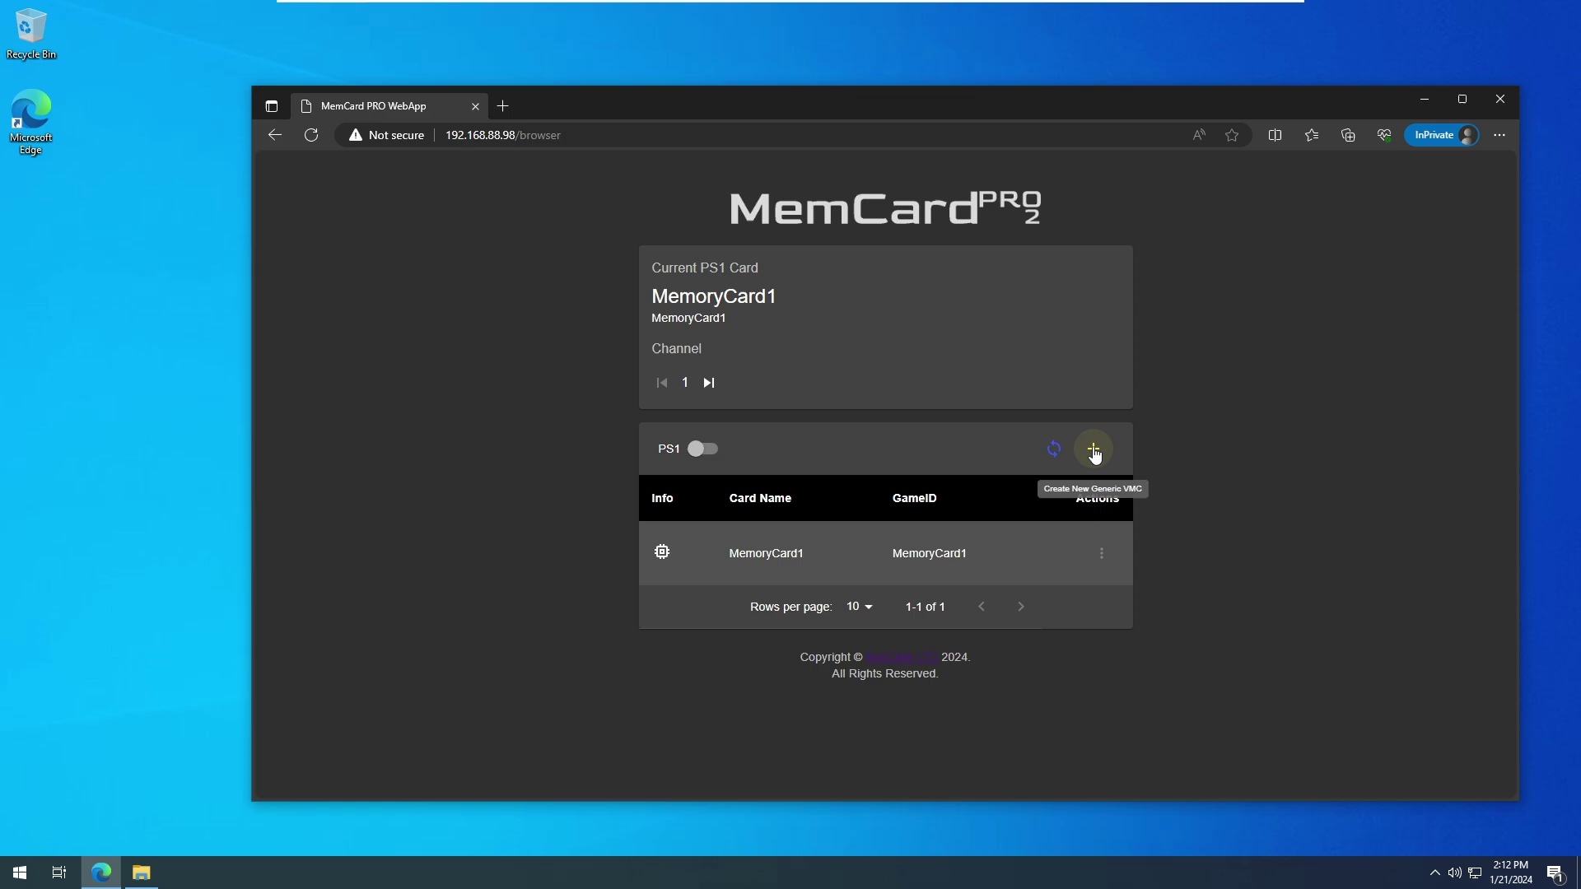
{"action": "left_click", "coordinate": [1095, 455]}
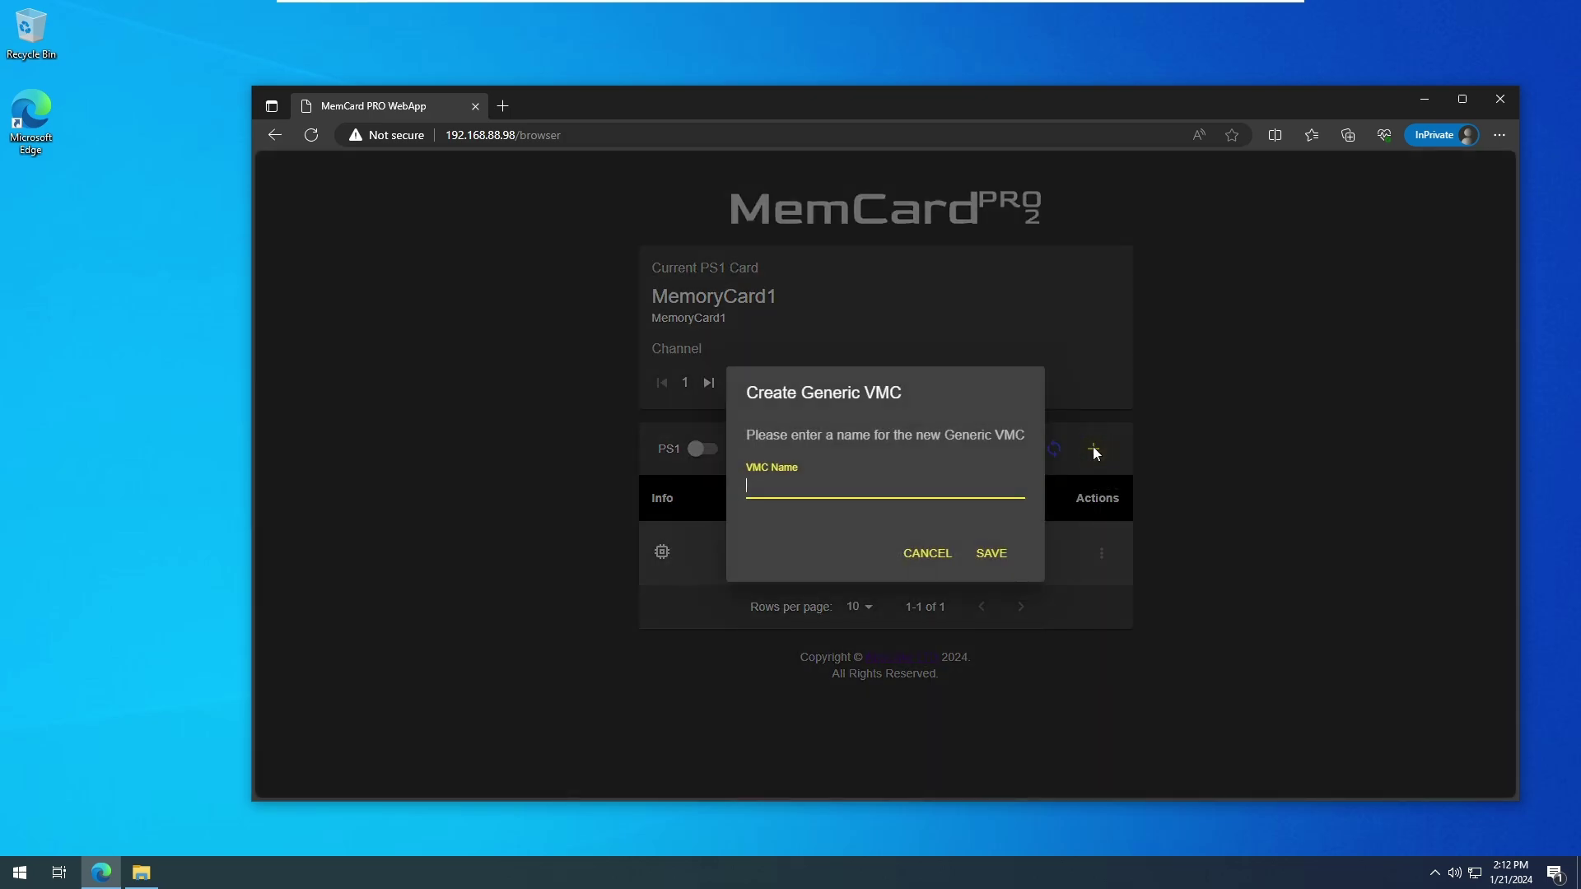
{"action": "type", "text": "testmc"}
{"action": "left_click", "coordinate": [997, 554]}
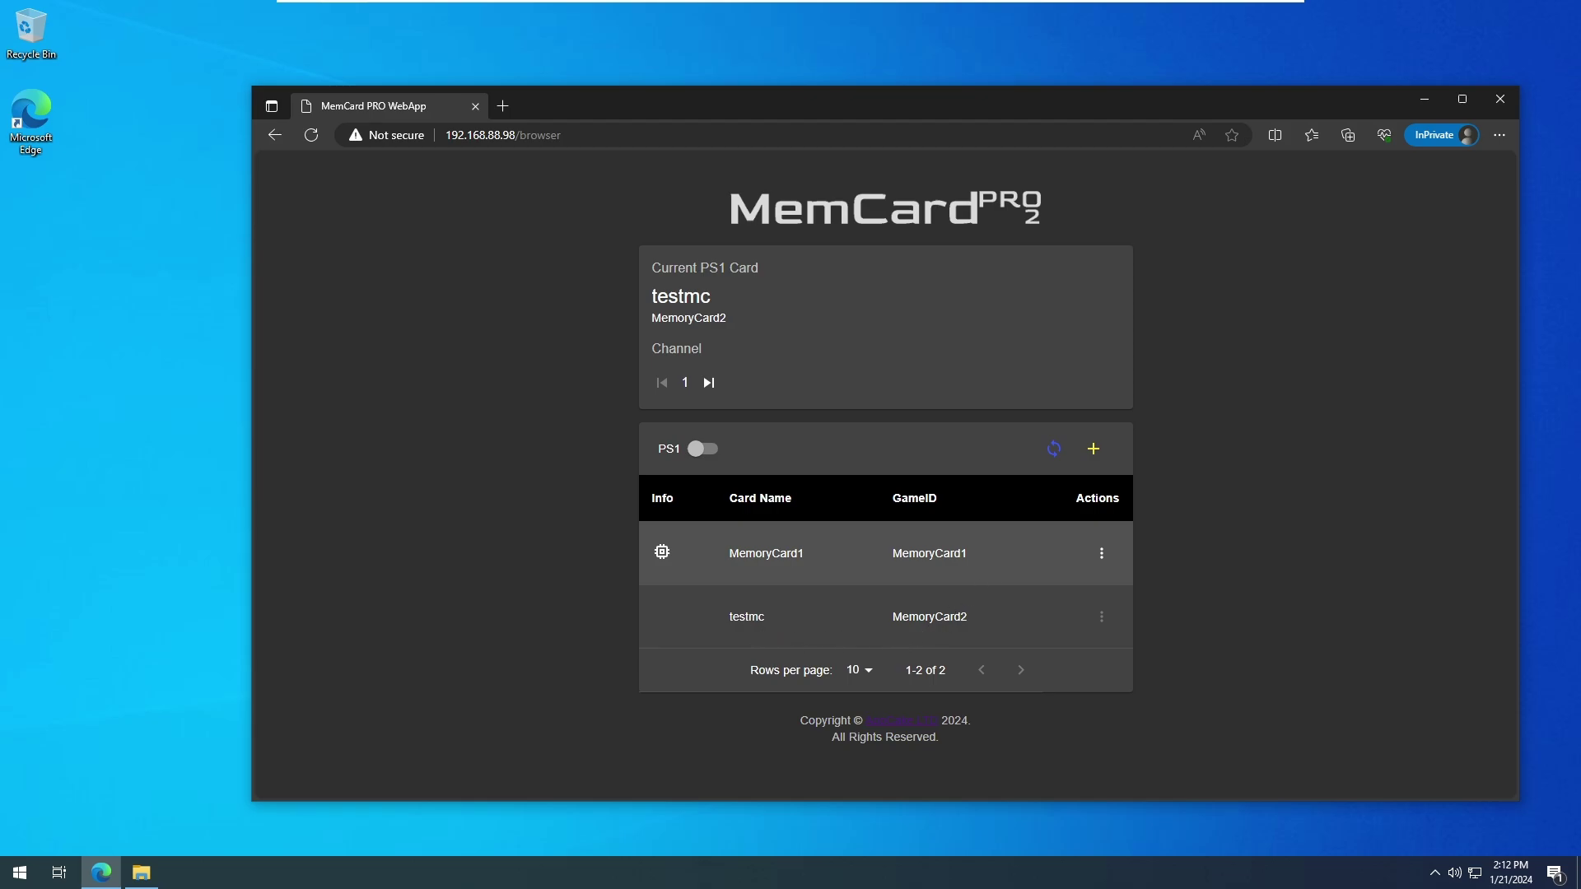
{"action": "left_click_drag", "start_coordinate": [718, 617], "coordinate": [988, 615]}
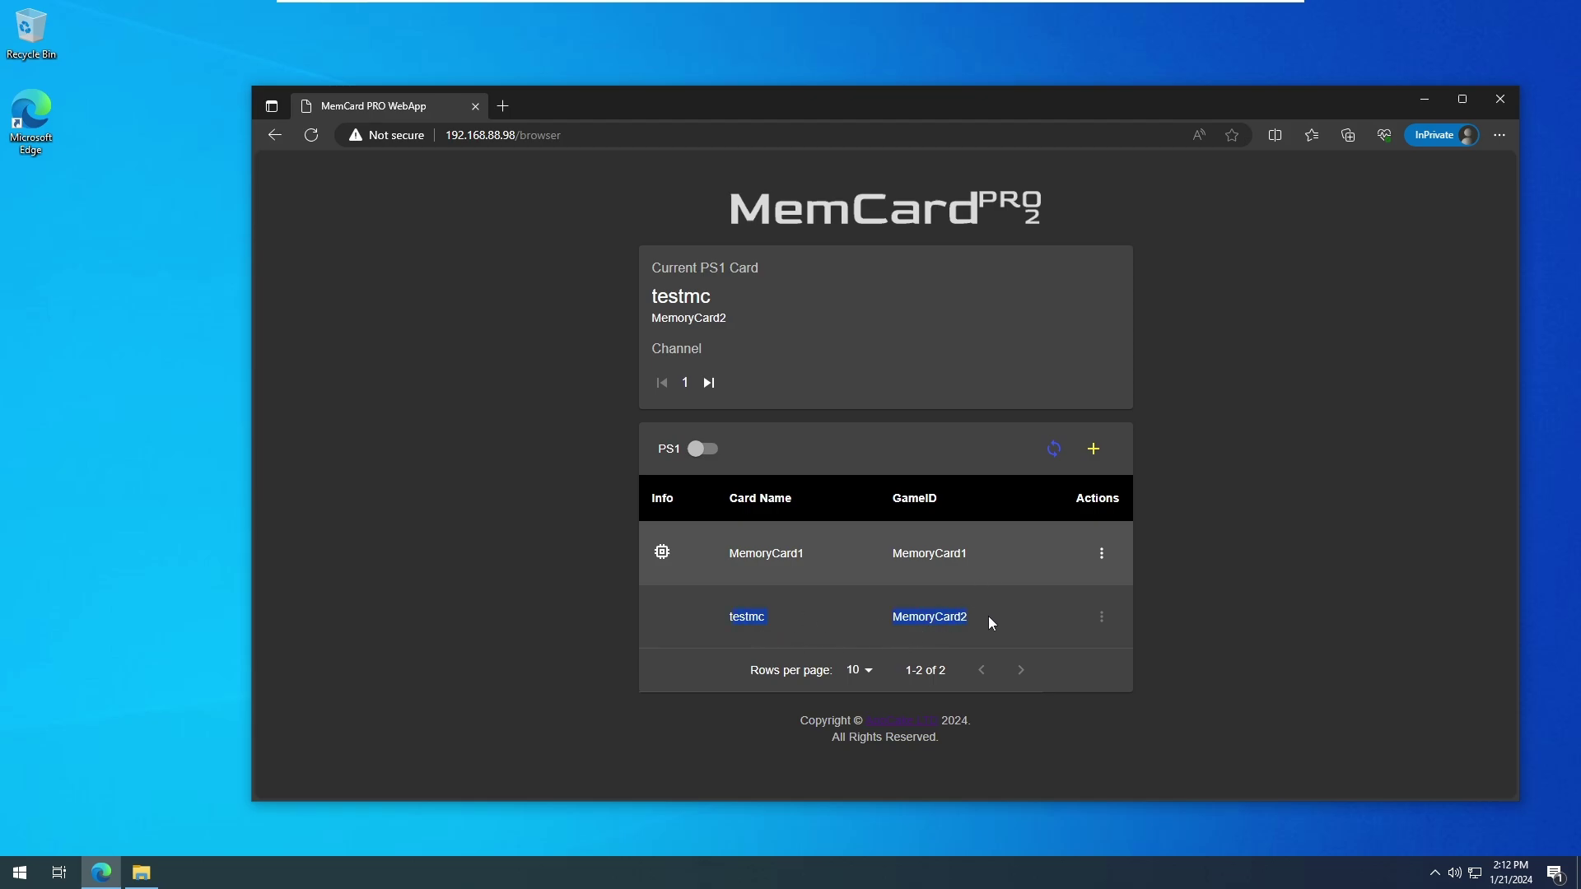
{"action": "left_click", "coordinate": [1177, 651]}
Switch to File Explorer and open the PS1\MemoryCard2 folder on the SDHC (E:) drive
{"action": "left_click", "coordinate": [141, 872]}
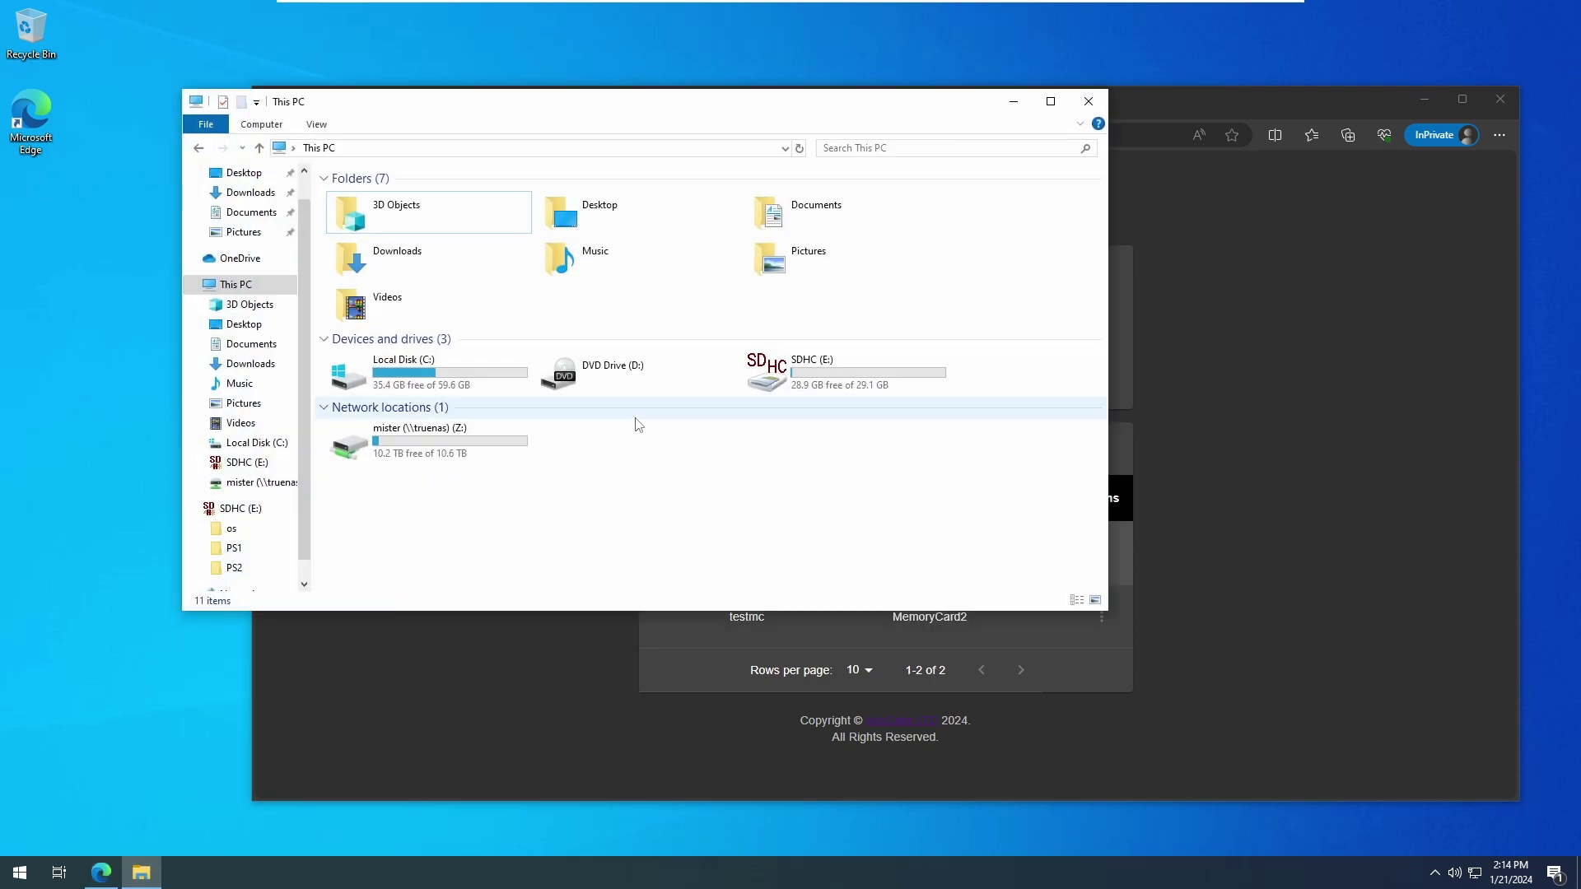
{"action": "double_click", "coordinate": [813, 385]}
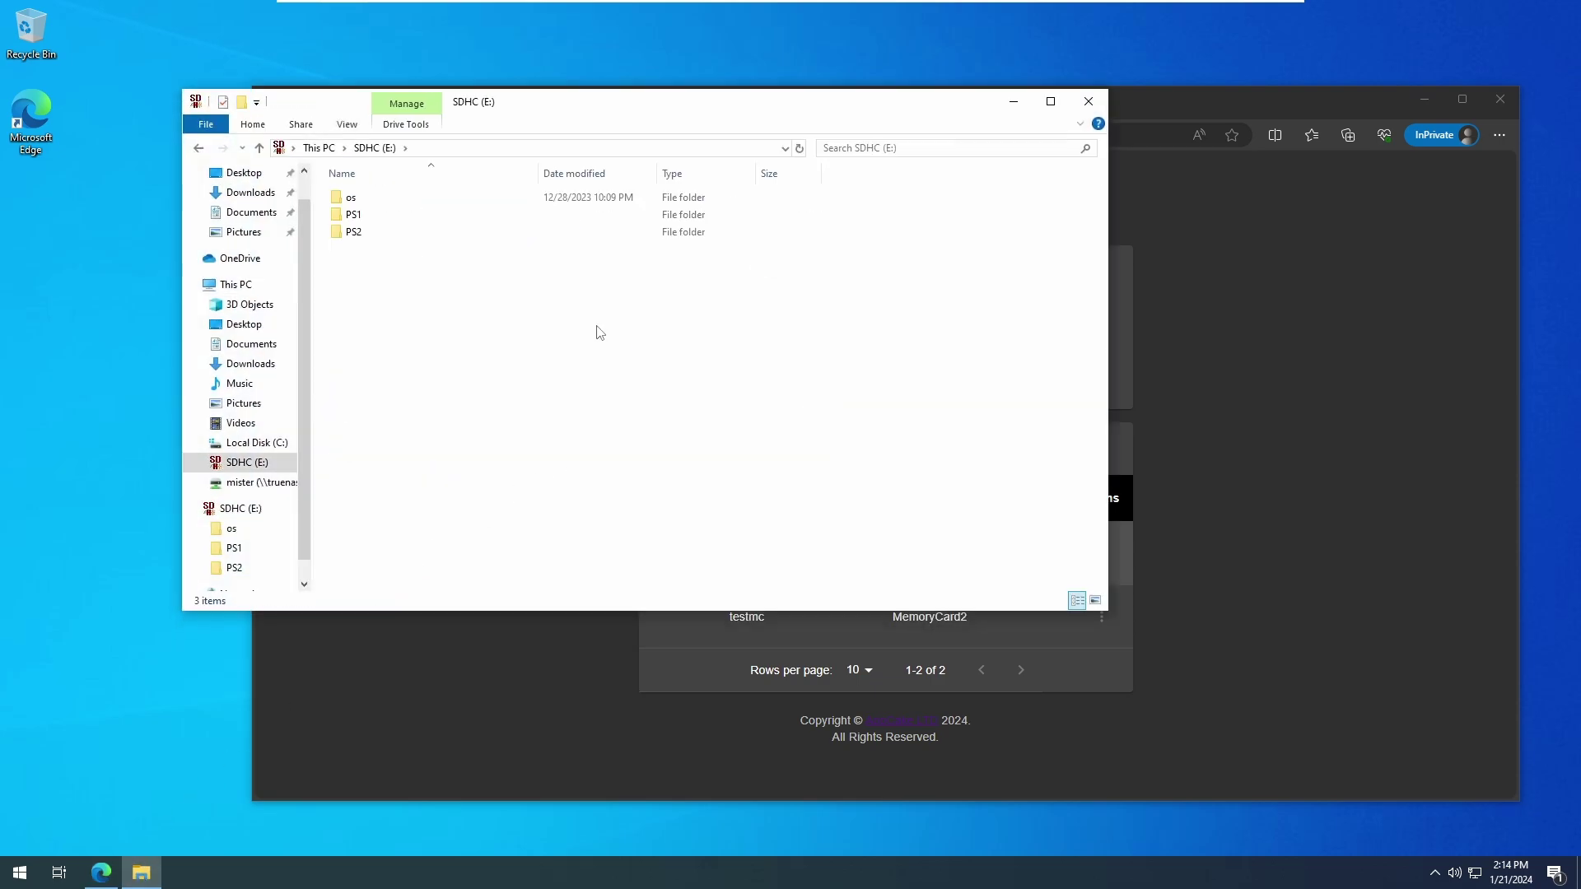
{"action": "double_click", "coordinate": [354, 216]}
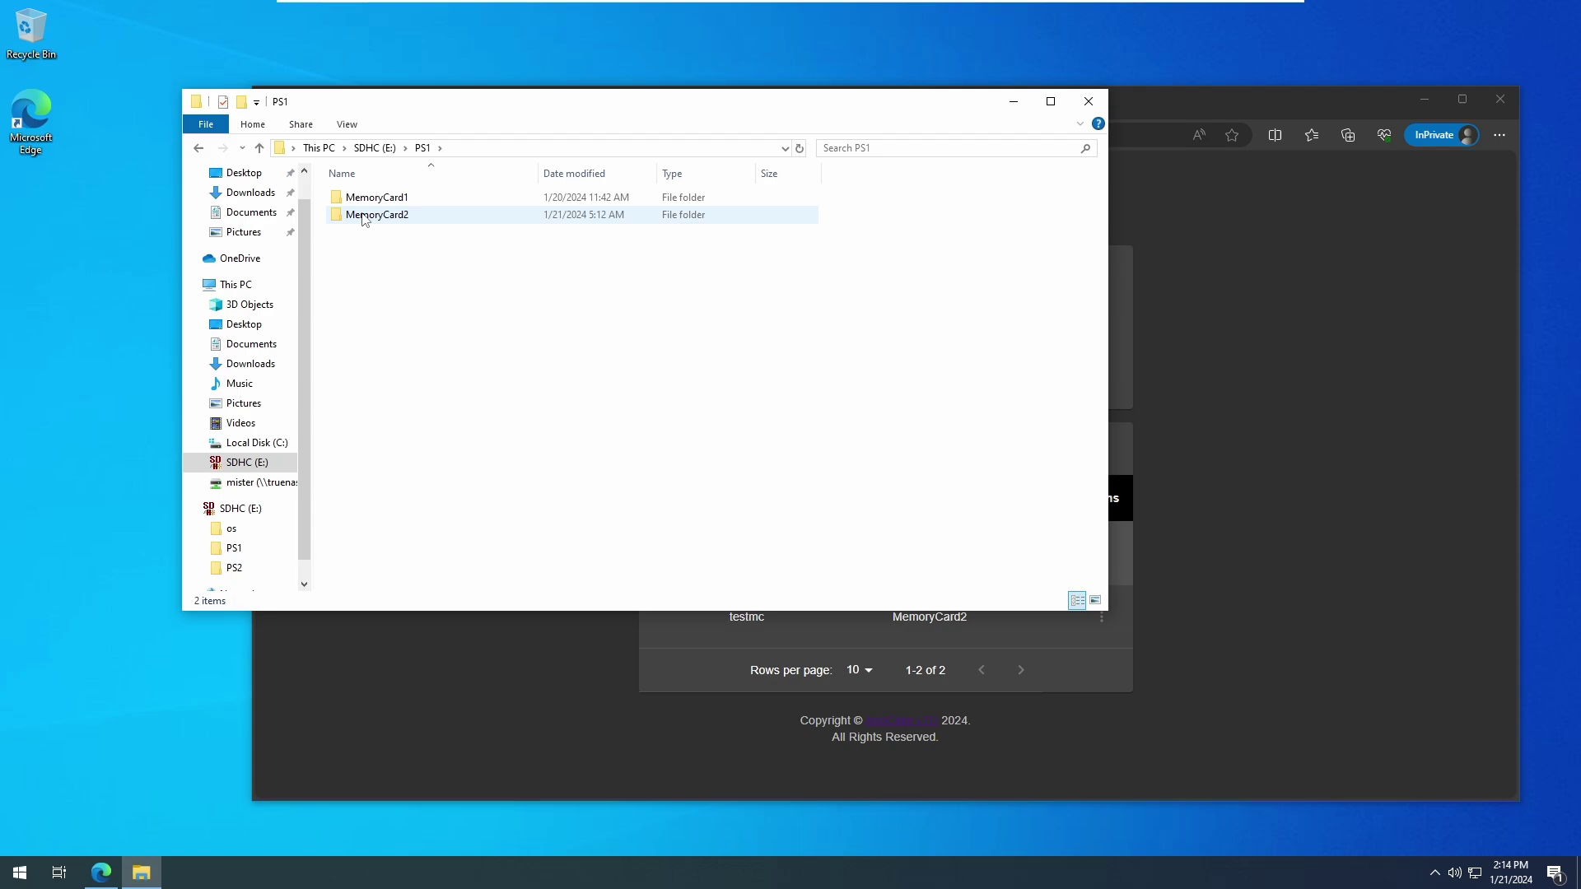
{"action": "double_click", "coordinate": [364, 218]}
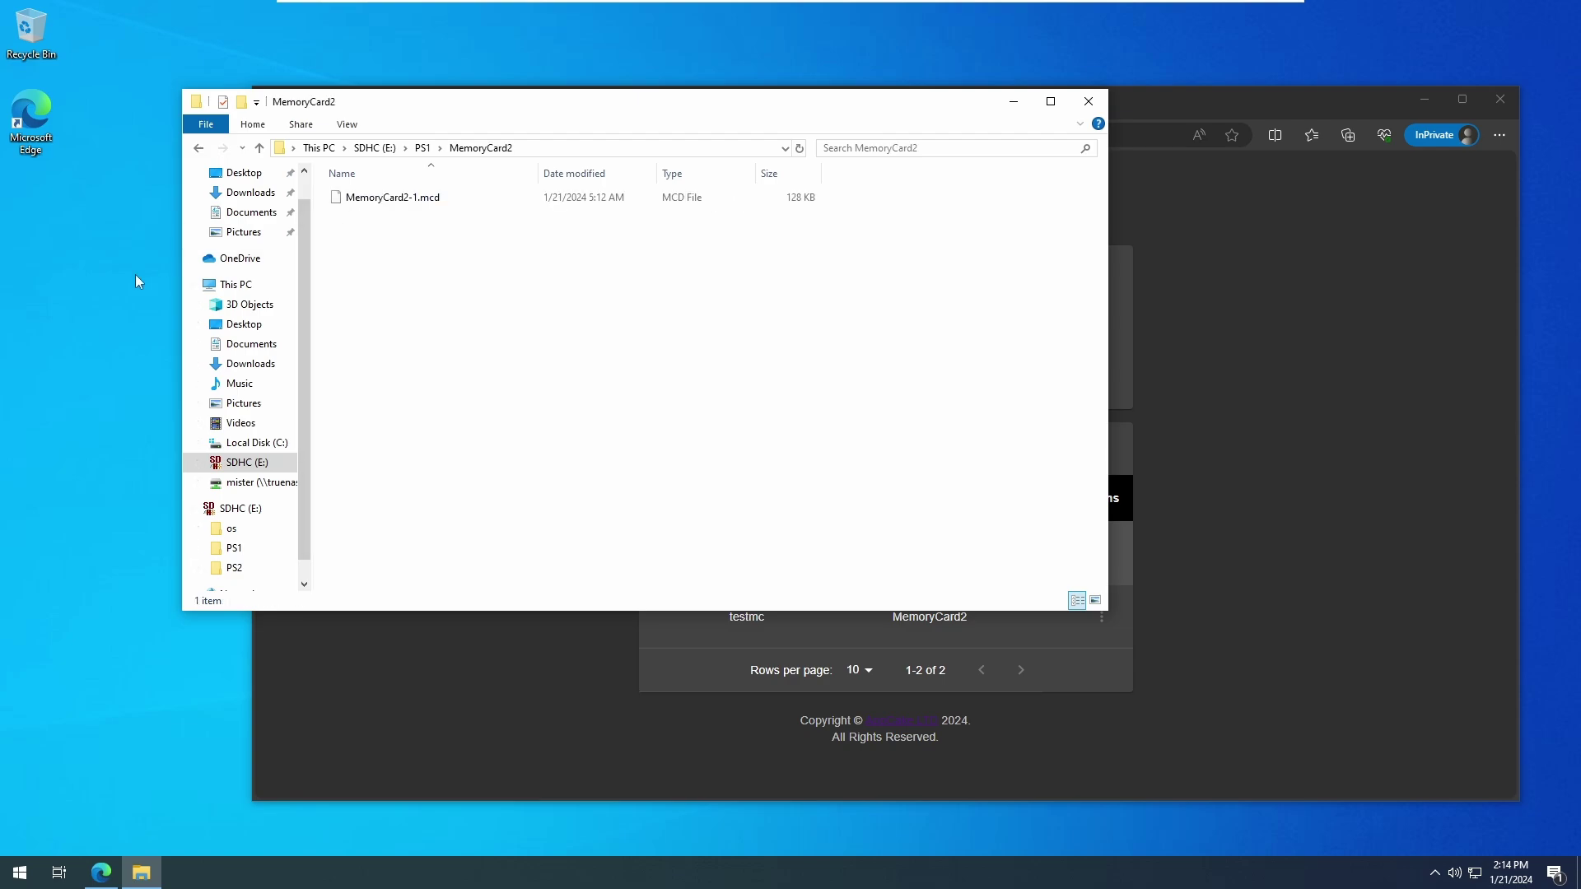
Open the saves\PSX folder of the mister (Z:) network drive in a second File Explorer window beside the first
{"action": "key", "text": "super+e"}
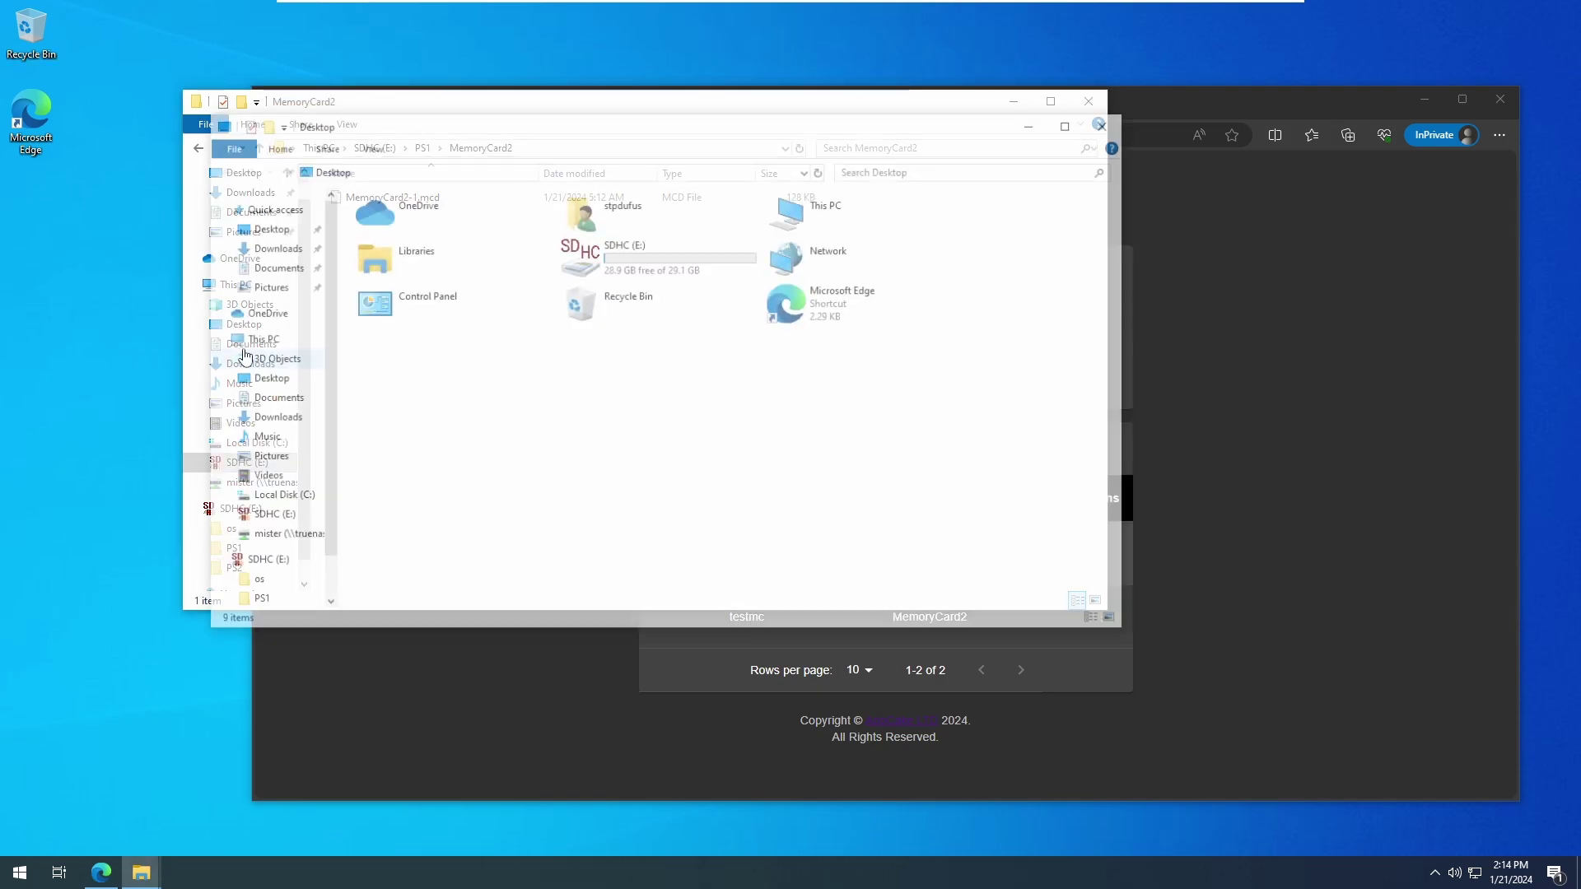
{"action": "left_click", "coordinate": [282, 537]}
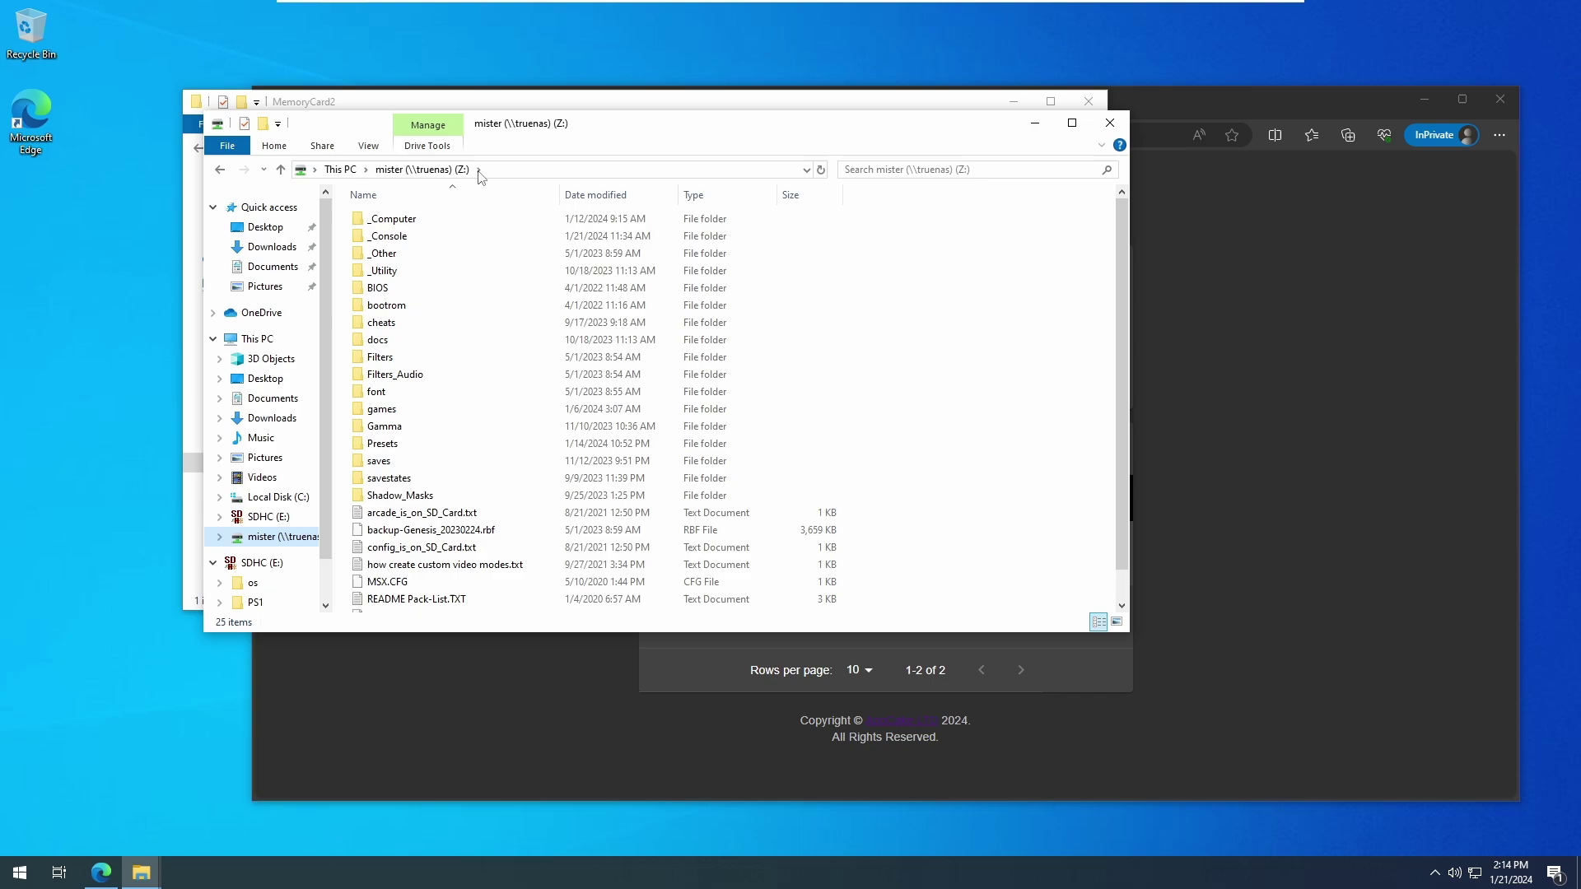
{"action": "left_click_drag", "start_coordinate": [553, 138], "coordinate": [379, 263]}
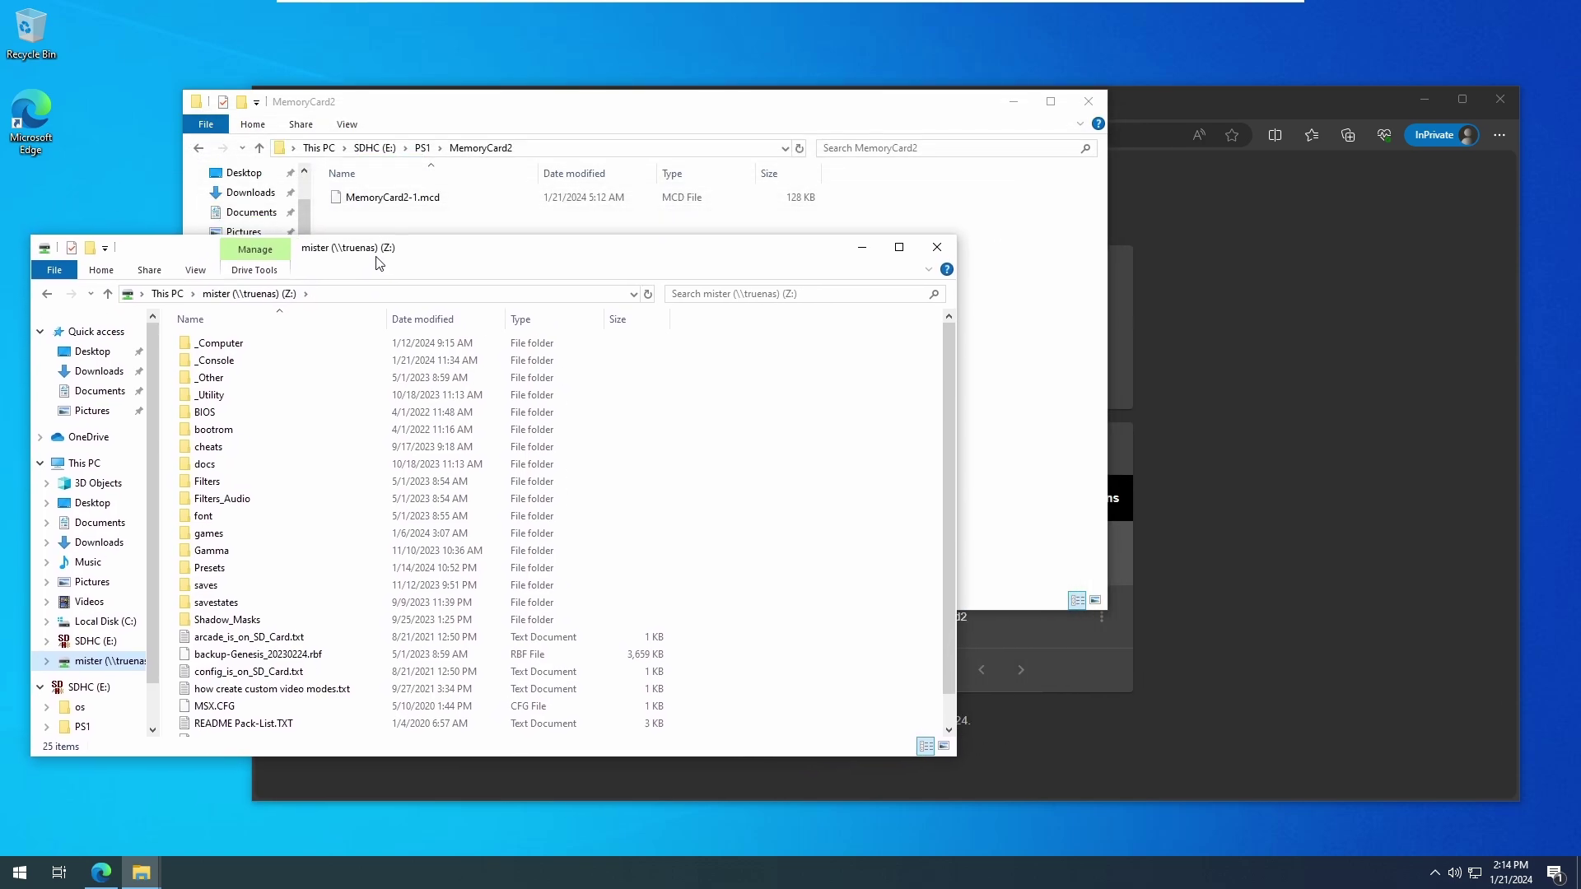
{"action": "double_click", "coordinate": [203, 587]}
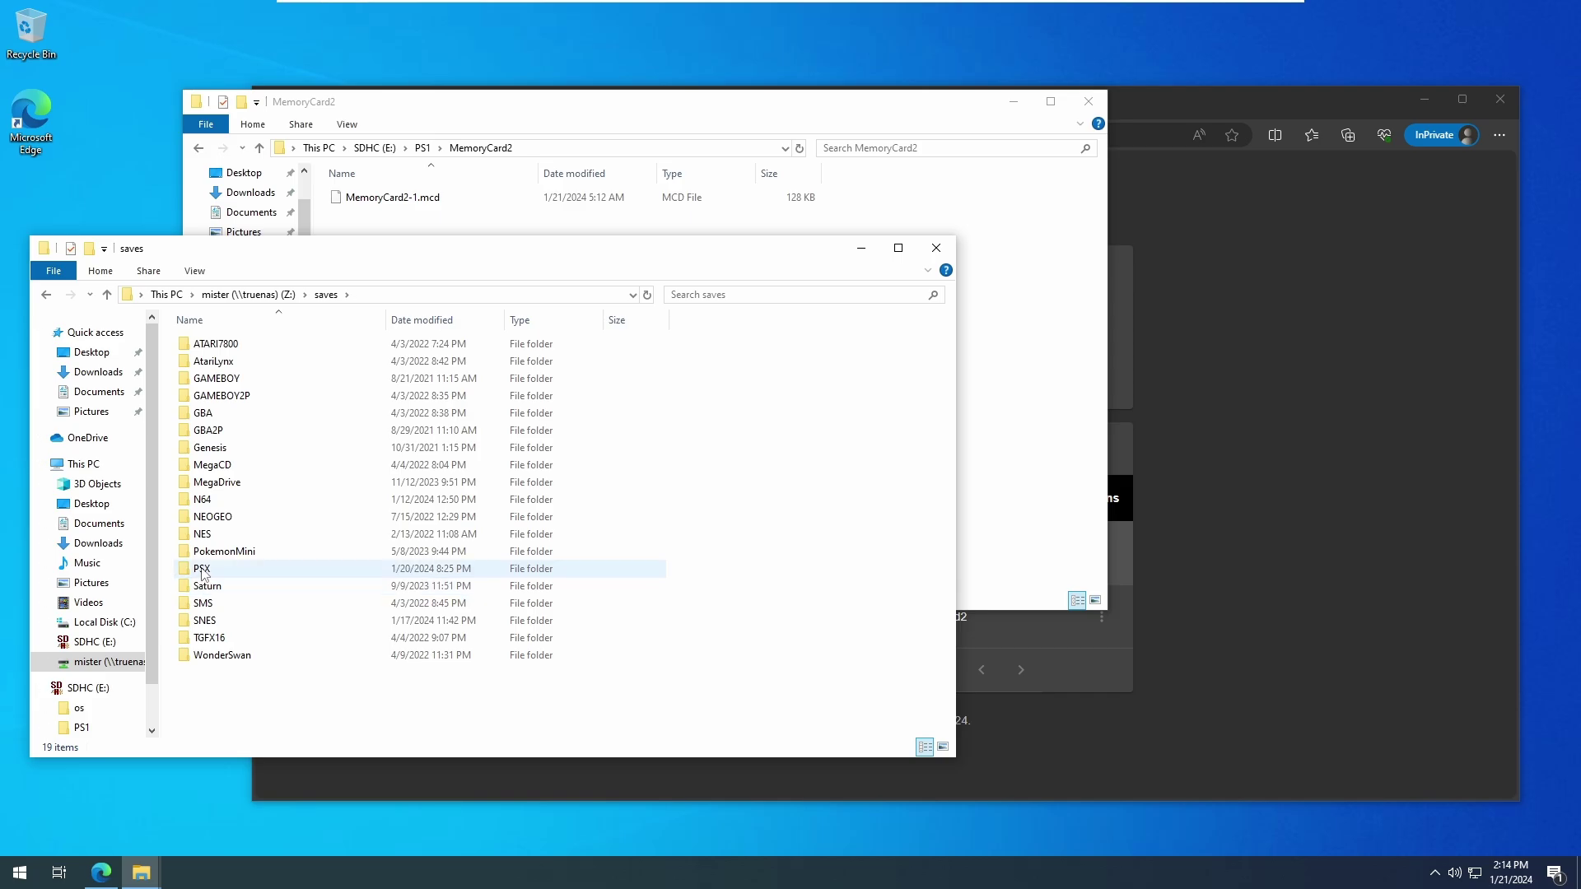
{"action": "double_click", "coordinate": [205, 569]}
Copy MemoryCard2-1.mcd from the SD card's MemoryCard2 folder into the network PSX saves folder
{"action": "left_click_drag", "start_coordinate": [504, 105], "coordinate": [918, 204]}
{"action": "left_click_drag", "start_coordinate": [811, 296], "coordinate": [373, 583]}
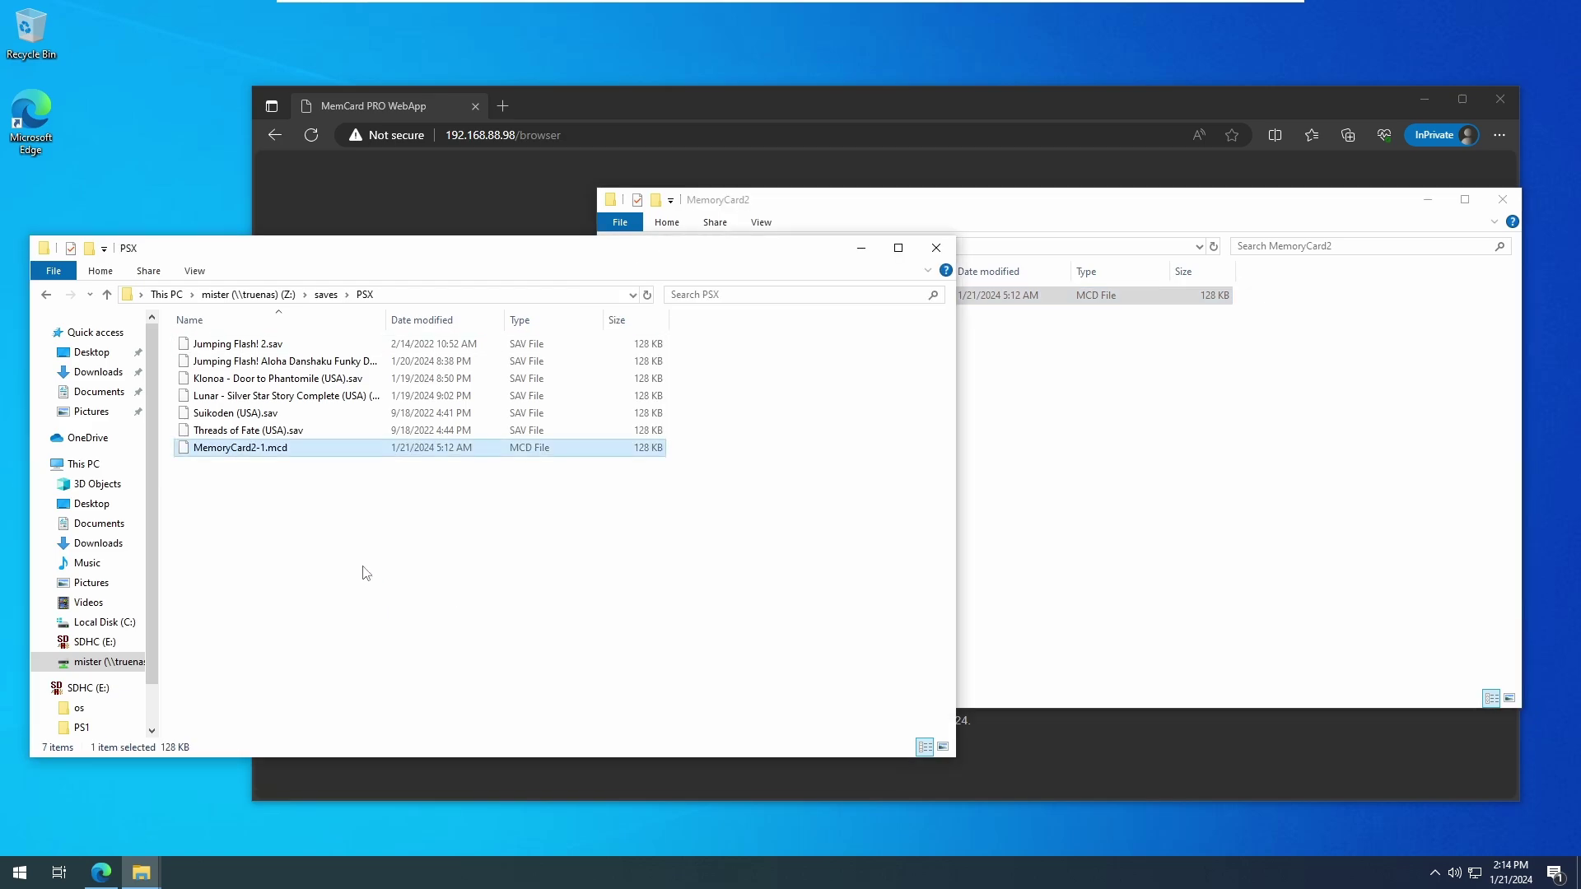
Examine the full names and extensions of the save files in the PSX folder without renaming any
{"action": "left_click", "coordinate": [280, 362]}
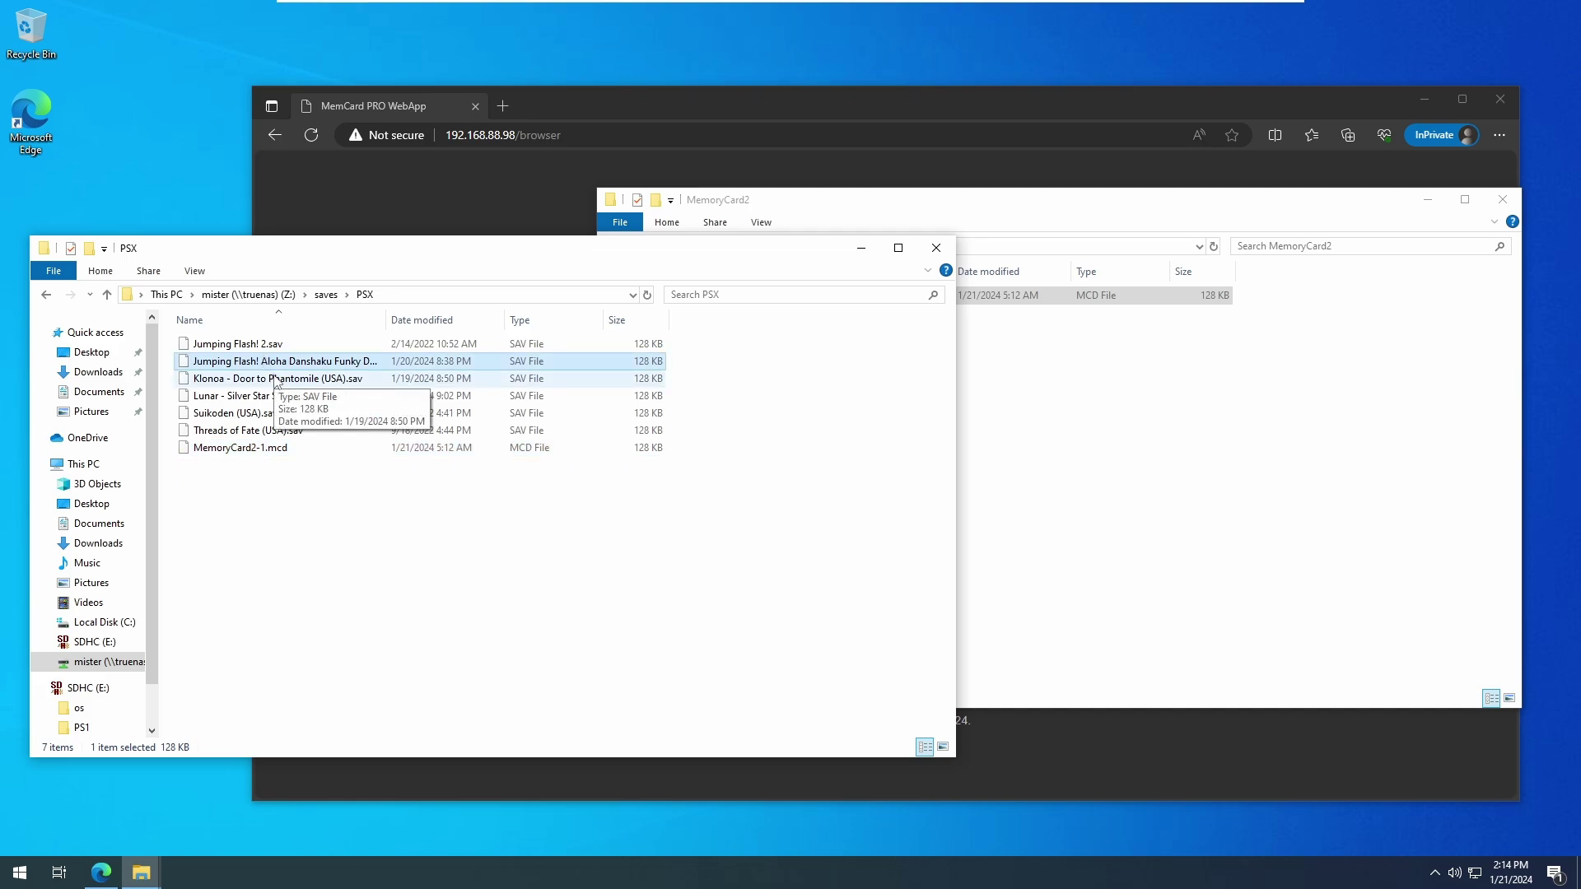
{"action": "key", "text": "F2"}
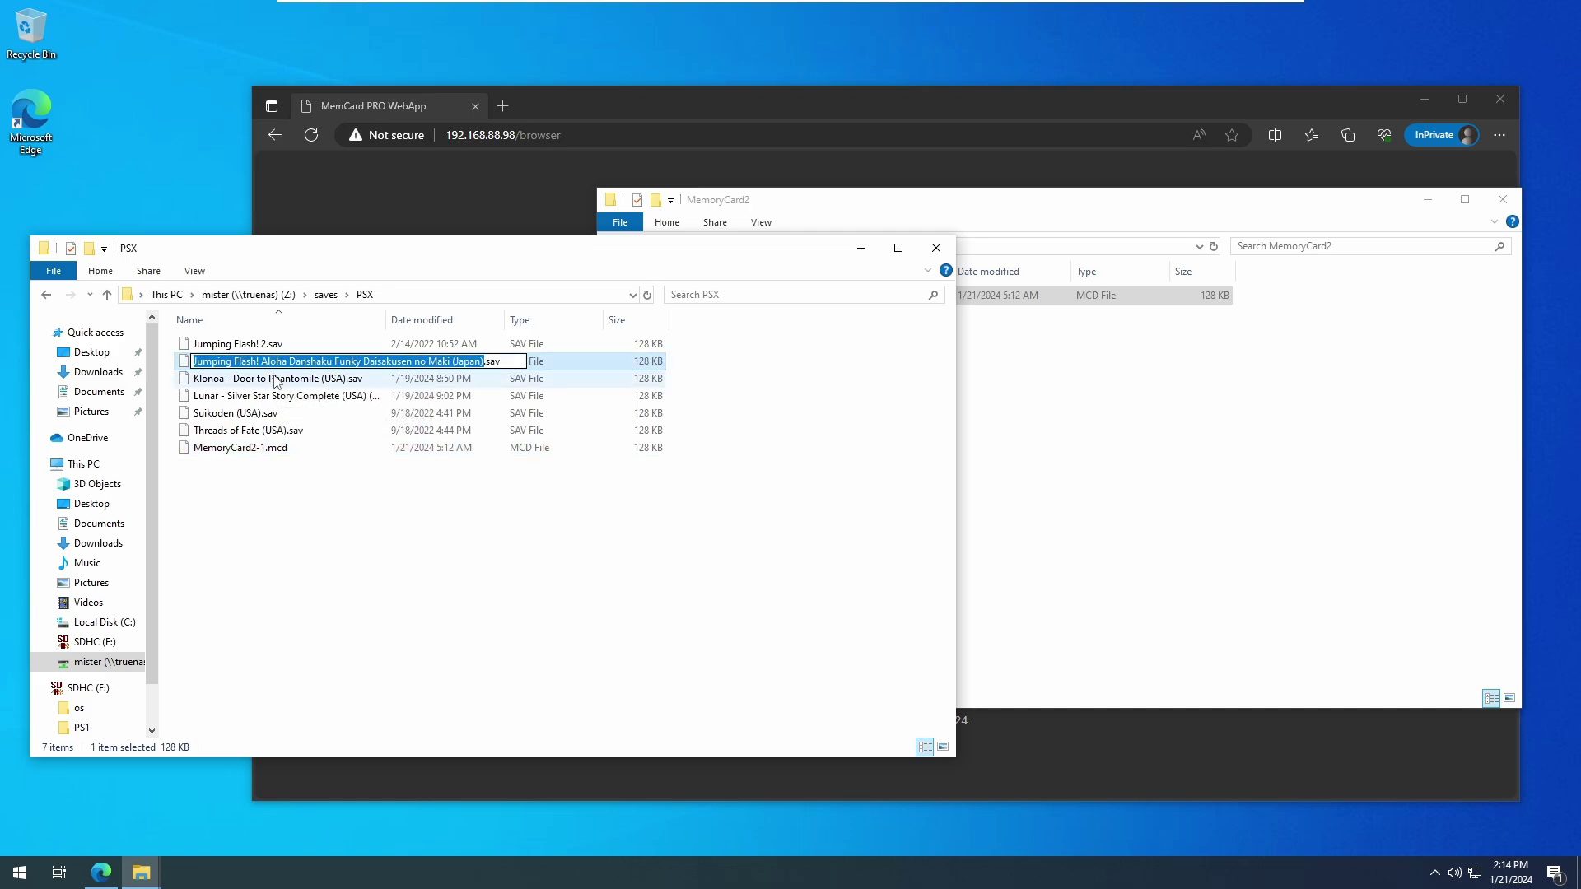
{"action": "key", "text": "Tab"}
{"action": "key", "text": "Tab"}
{"action": "key", "text": "Tab"}
{"action": "key", "text": "Tab"}
{"action": "key", "text": "Tab"}
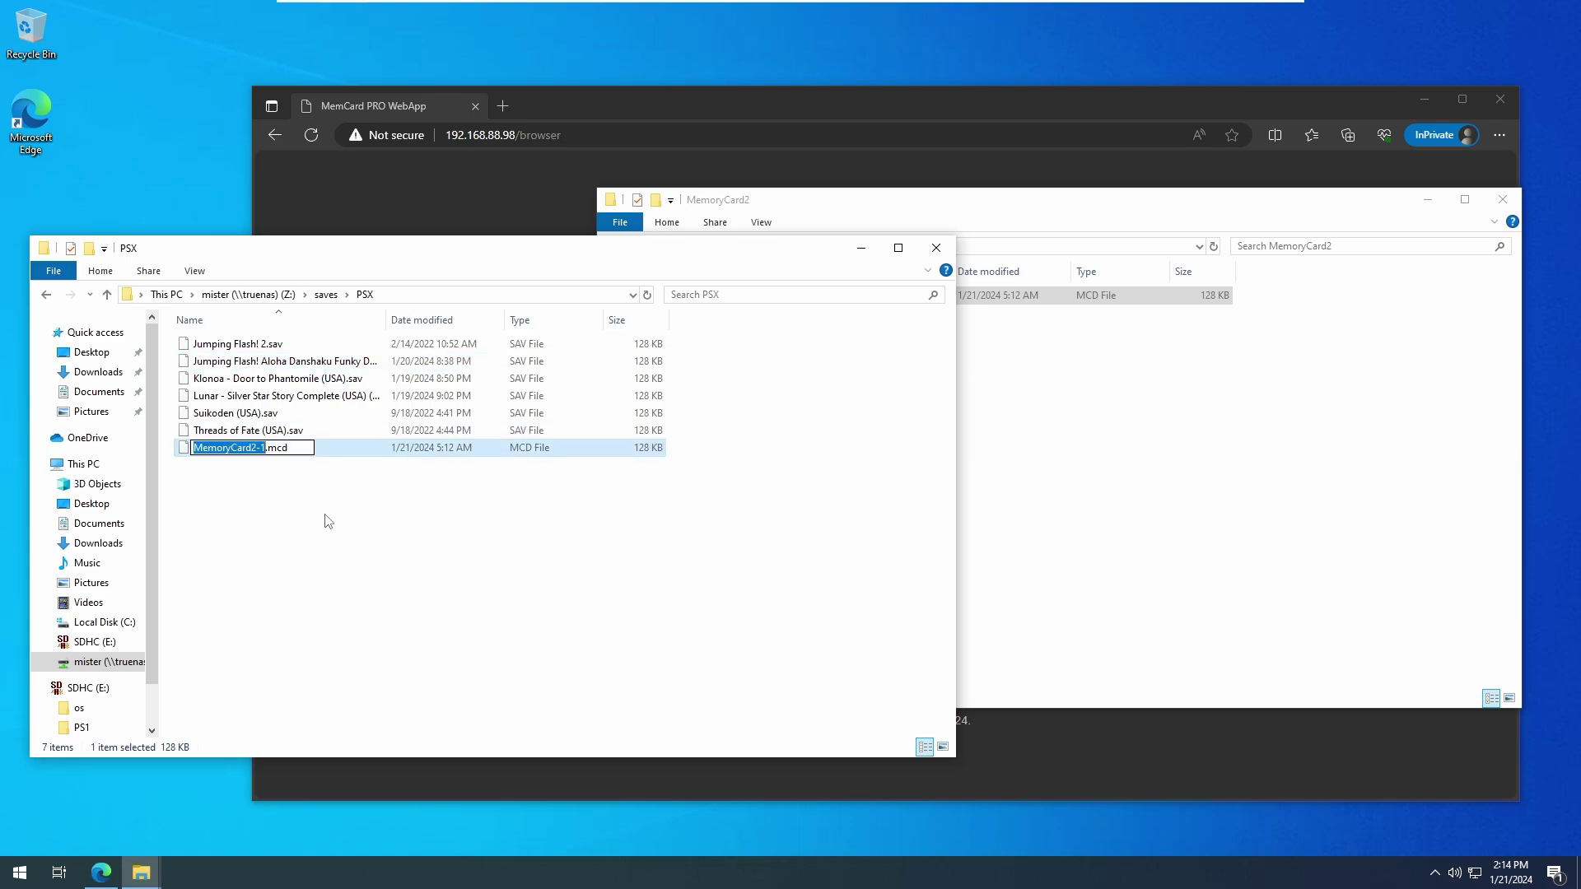
{"action": "key", "text": "Return"}
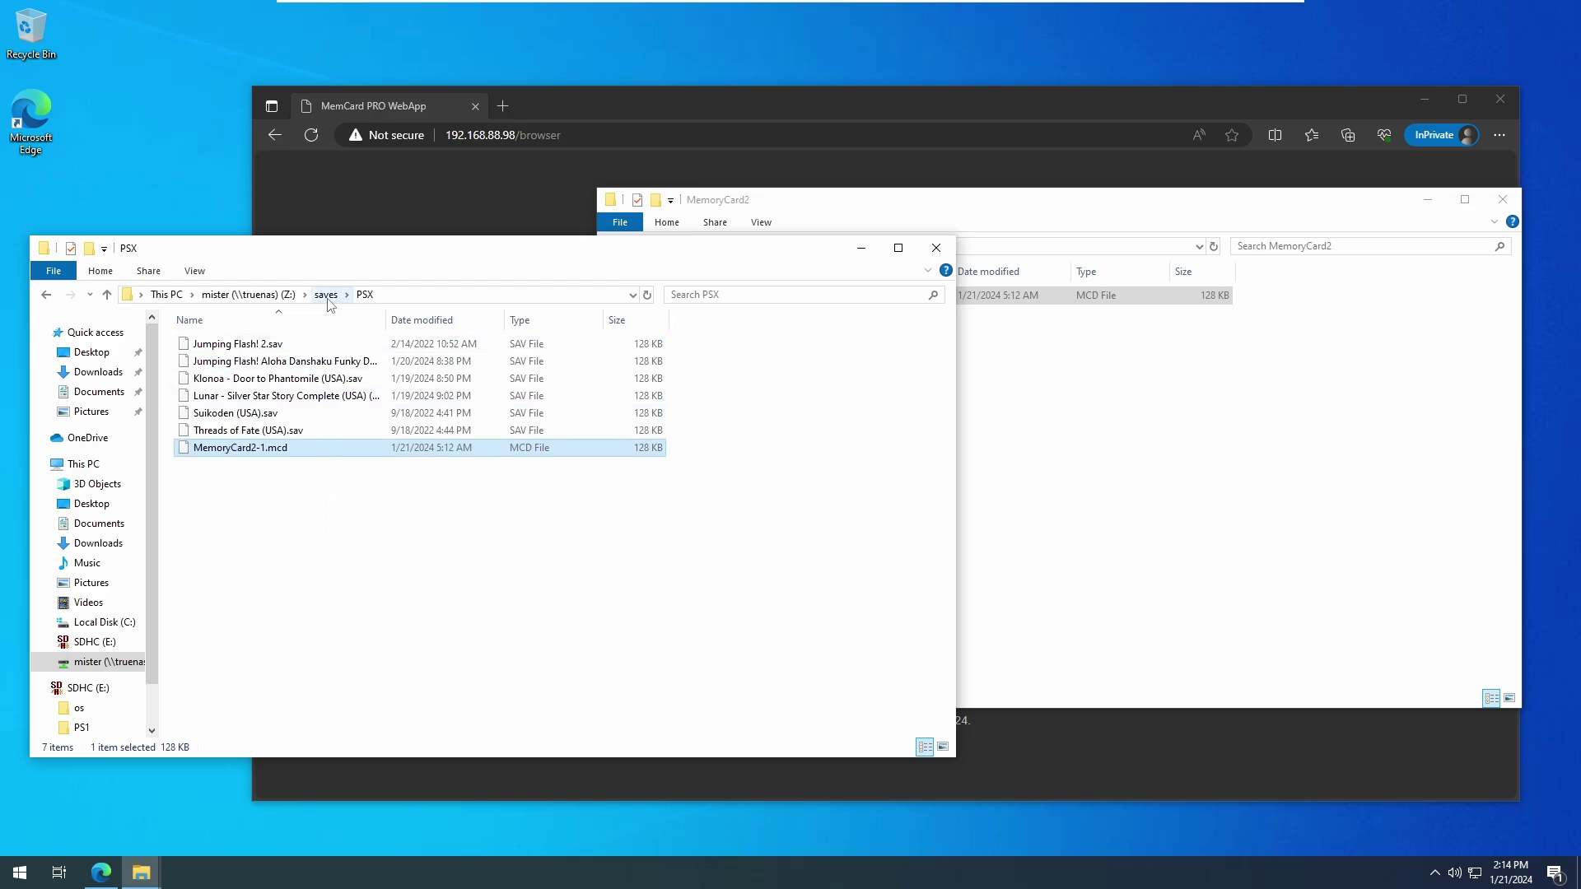
{"action": "left_click", "coordinate": [398, 295]}
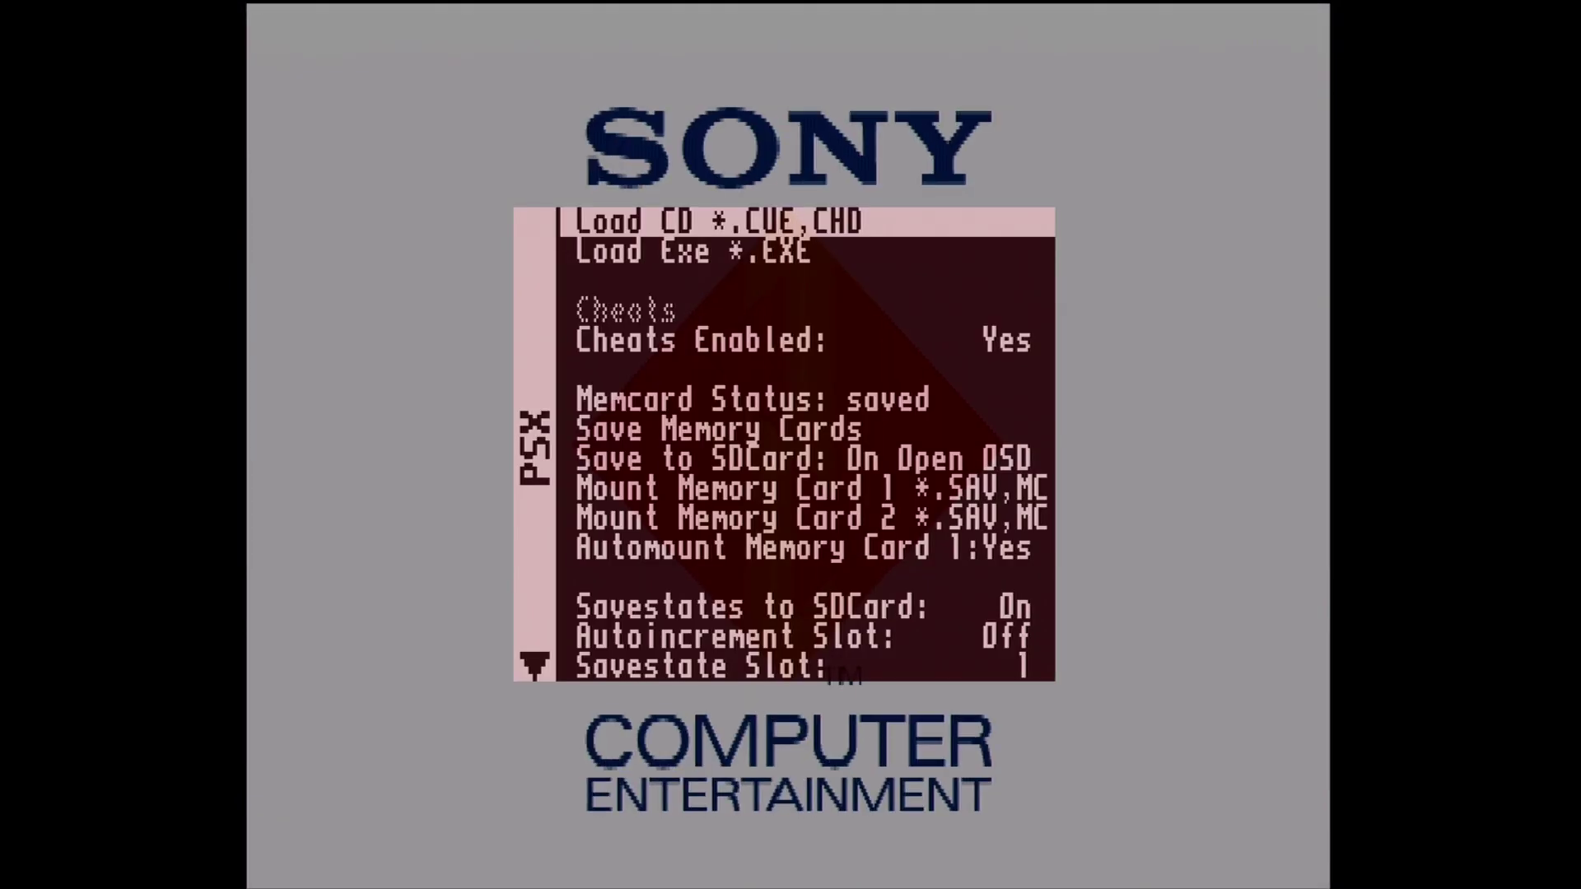
Switch to the MiSTer PSX core and mount "Jumping Flash! Aloha Danshaku Funky Daisakusen no Maki (Japan).sav" as Memory Card 1
{"action": "key", "text": "Down"}
{"action": "key", "text": "Down"}
{"action": "key", "text": "Down"}
{"action": "key", "text": "Down"}
{"action": "key", "text": "Down"}
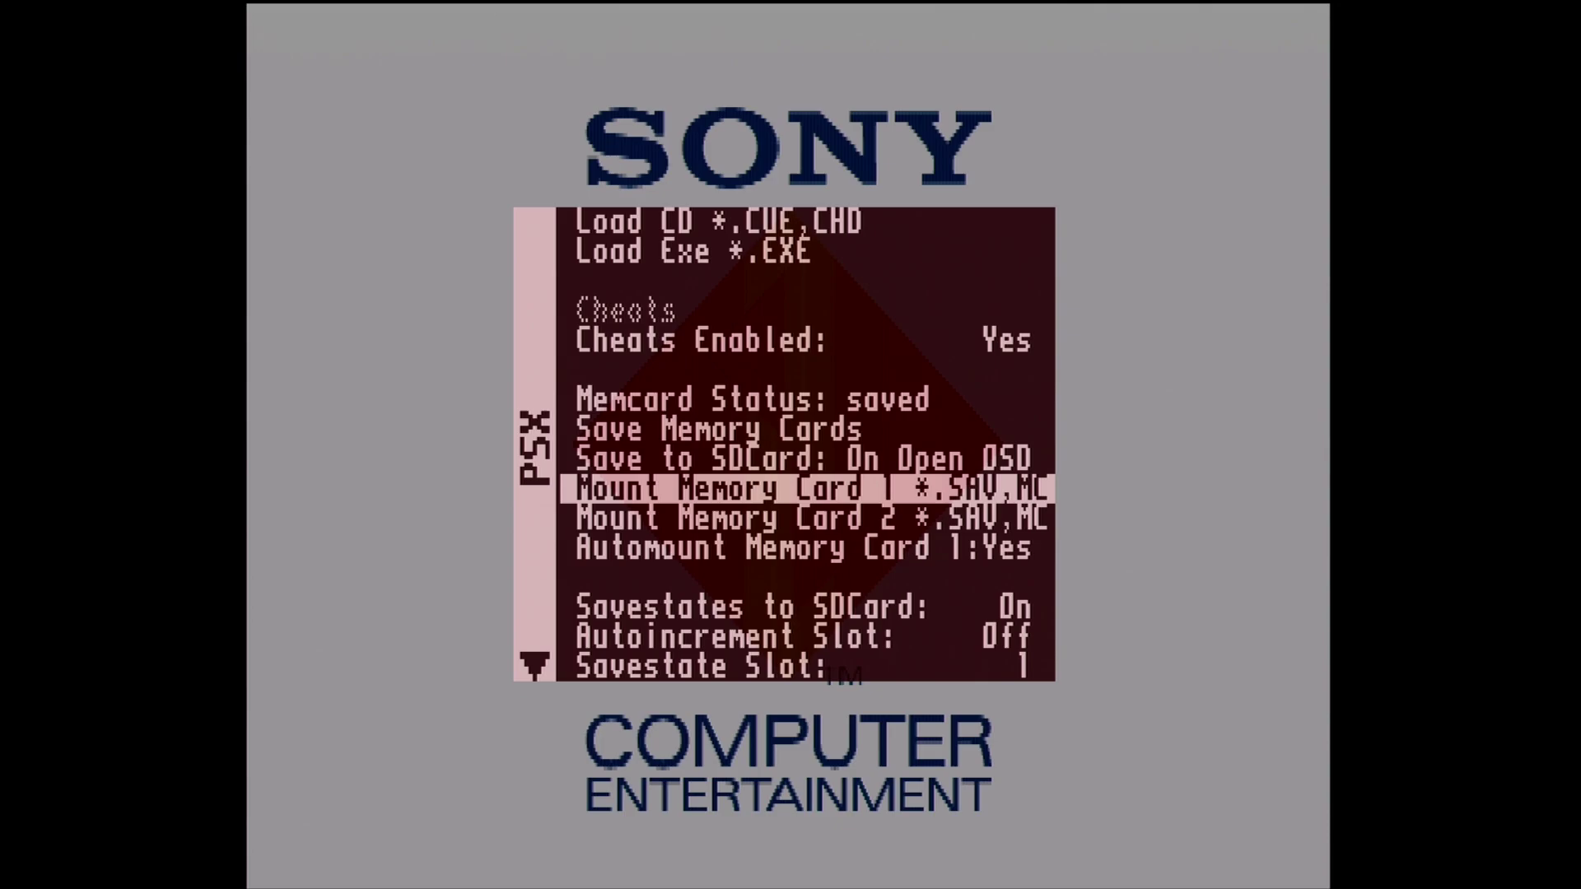
{"action": "key", "text": "Return"}
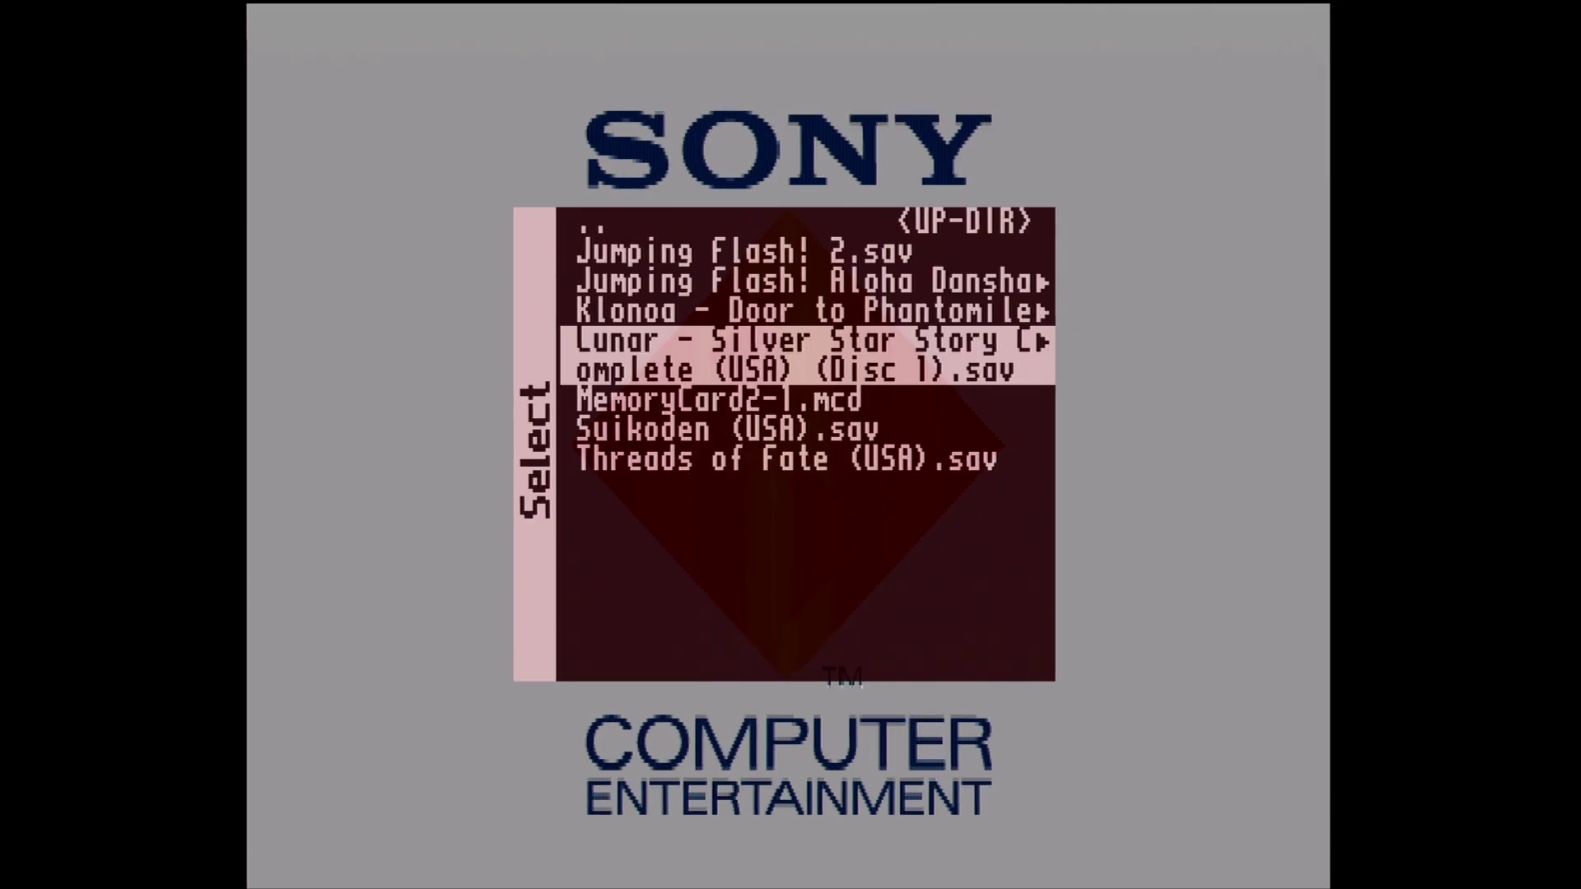
{"action": "key", "text": "Up"}
{"action": "key", "text": "Up"}
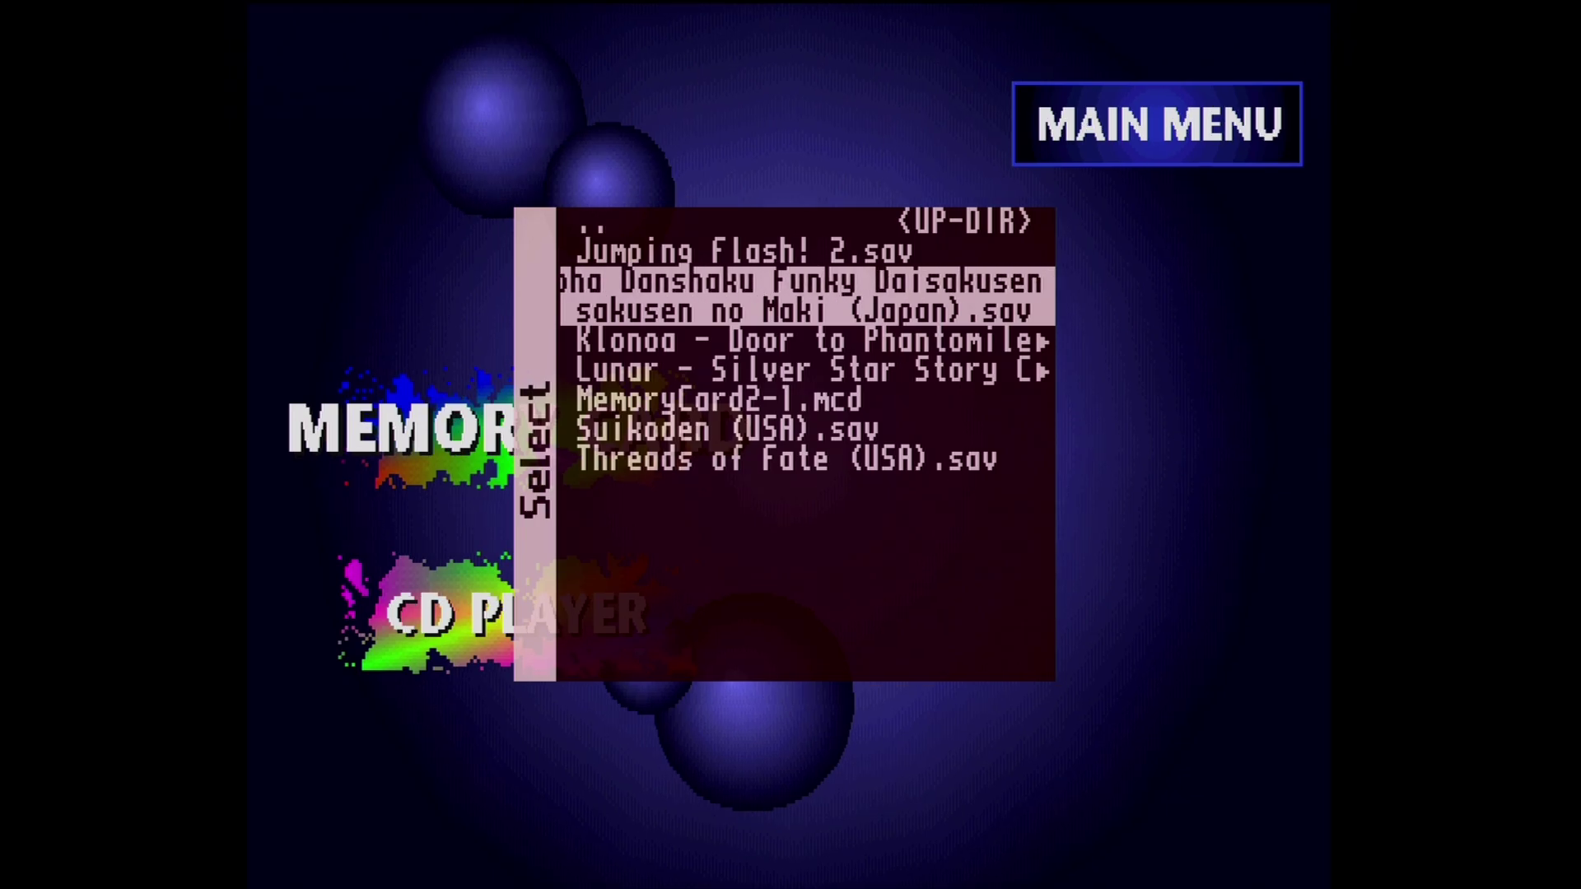
{"action": "key", "text": "Return"}
Mount MemoryCard2-1.mcd as Memory Card 2 in the PSX core
{"action": "key", "text": "F12"}
{"action": "key", "text": "Down"}
{"action": "key", "text": "Down"}
{"action": "key", "text": "Down"}
{"action": "key", "text": "Down"}
{"action": "key", "text": "Down"}
{"action": "key", "text": "Down"}
{"action": "key", "text": "Down"}
{"action": "key", "text": "Down"}
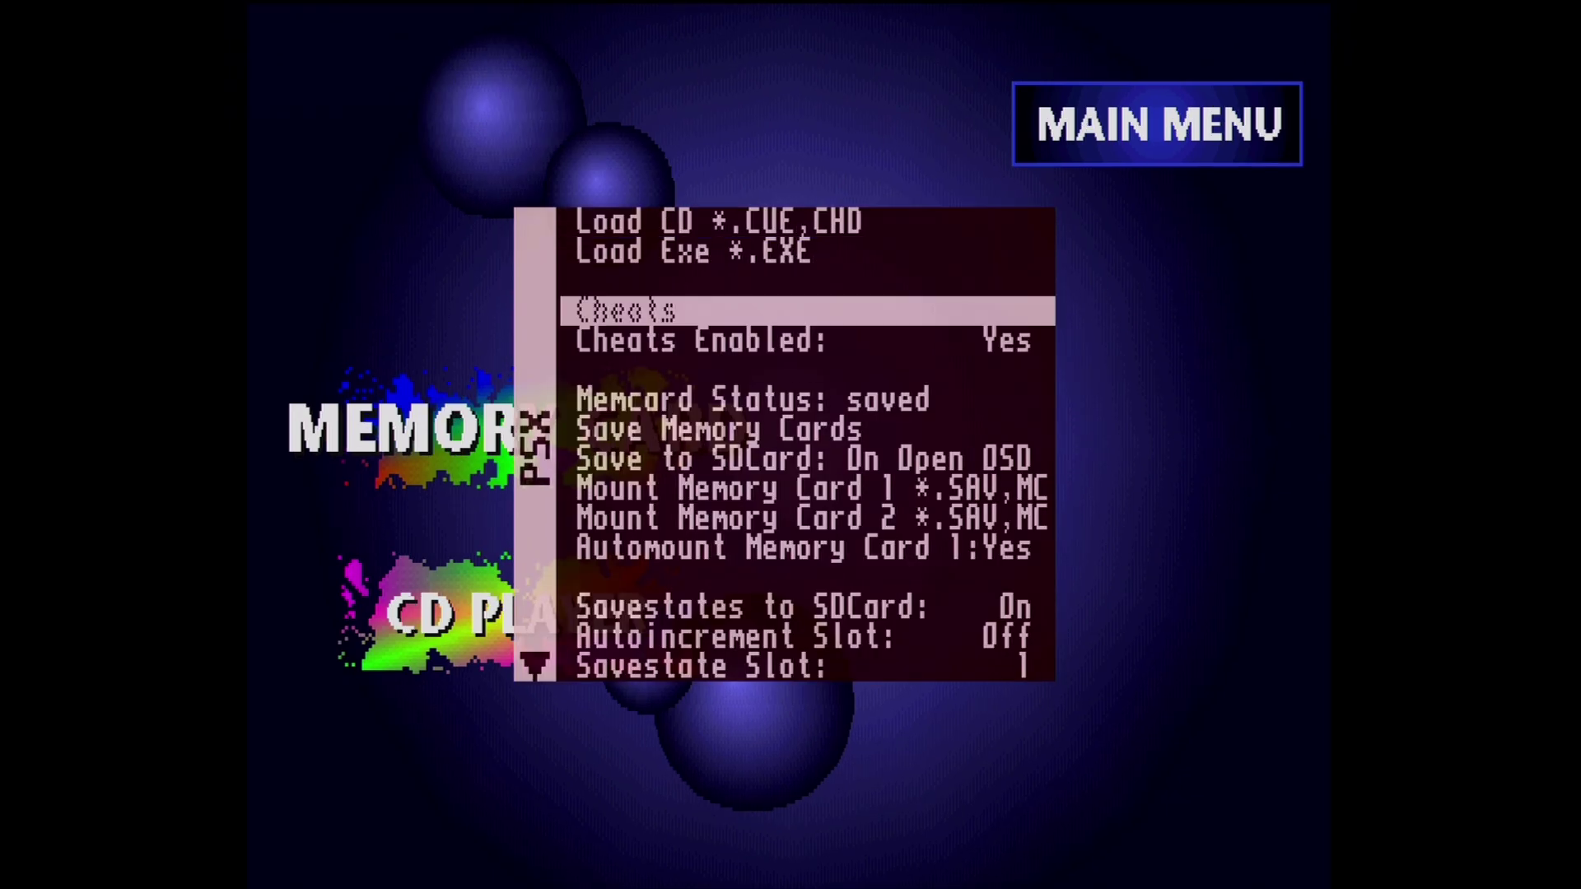
{"action": "key", "text": "Down"}
{"action": "key", "text": "Down"}
{"action": "key", "text": "Down"}
{"action": "key", "text": "Down"}
{"action": "key", "text": "Down"}
{"action": "key", "text": "Down"}
{"action": "key", "text": "Down"}
{"action": "key", "text": "Down"}
{"action": "key", "text": "Up"}
{"action": "key", "text": "Up"}
{"action": "key", "text": "Up"}
{"action": "key", "text": "Up"}
{"action": "key", "text": "Up"}
{"action": "key", "text": "Up"}
{"action": "key", "text": "Up"}
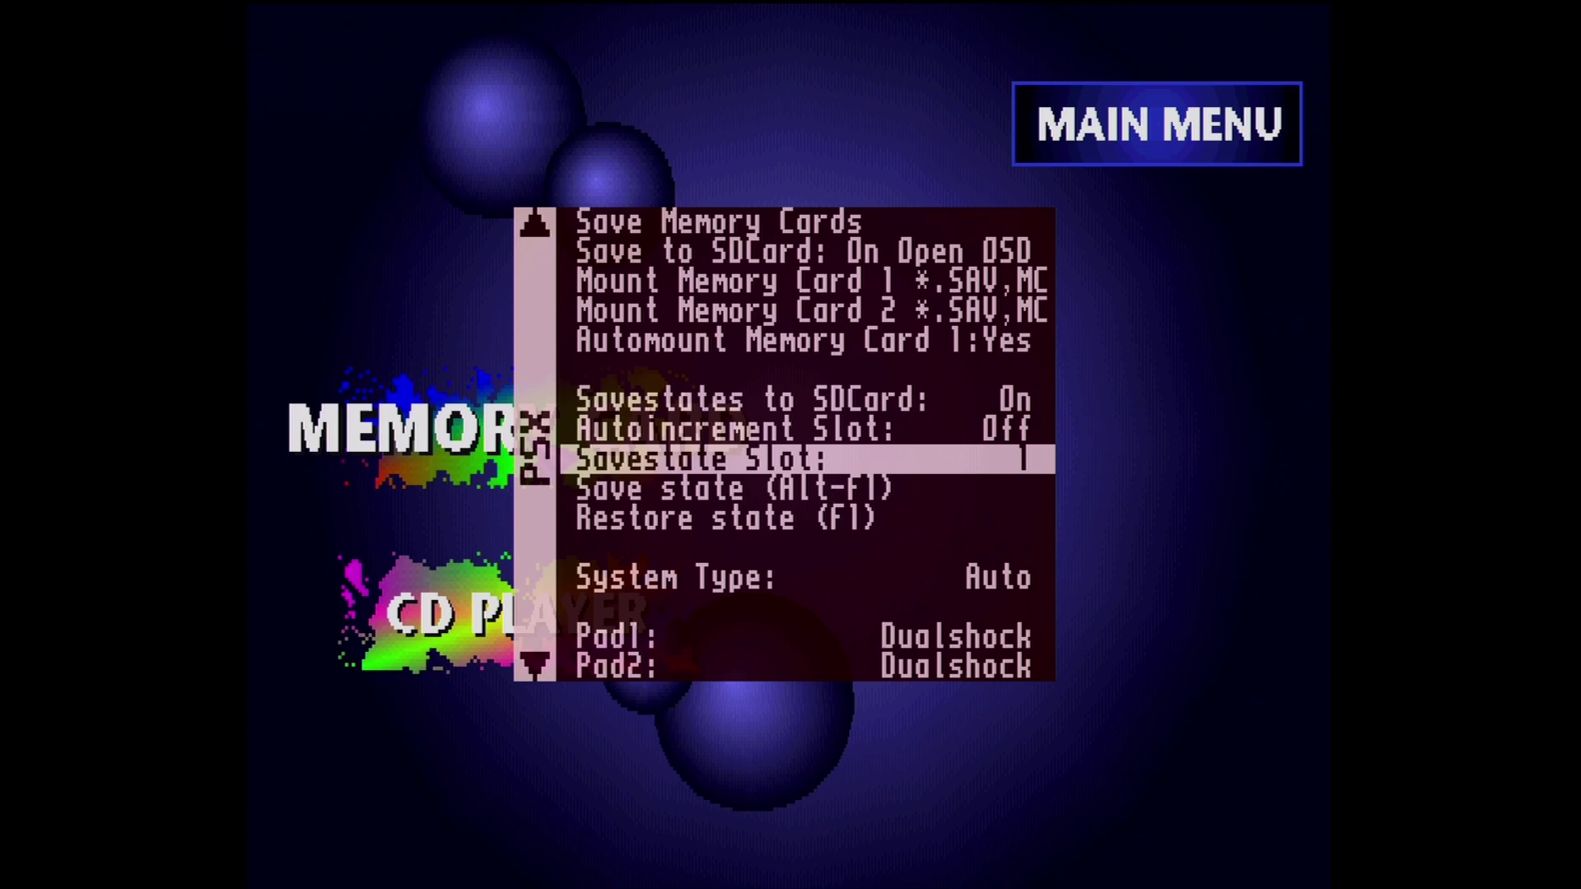
{"action": "key", "text": "Up"}
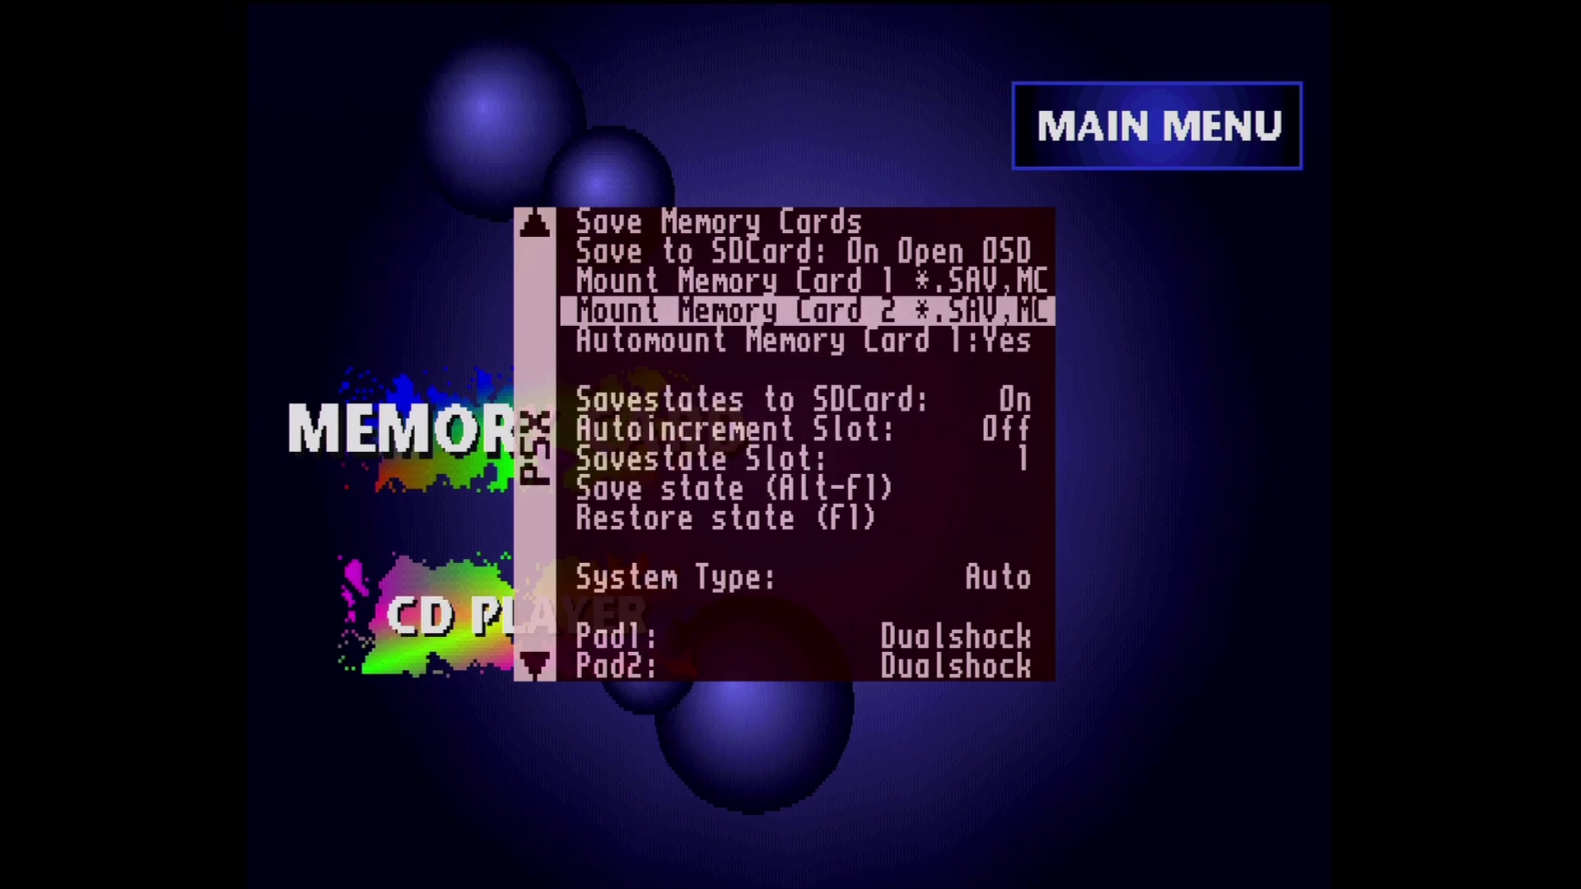
{"action": "key", "text": "Return"}
{"action": "key", "text": "Down"}
{"action": "key", "text": "Down"}
{"action": "key", "text": "Down"}
{"action": "key", "text": "Down"}
{"action": "key", "text": "Down"}
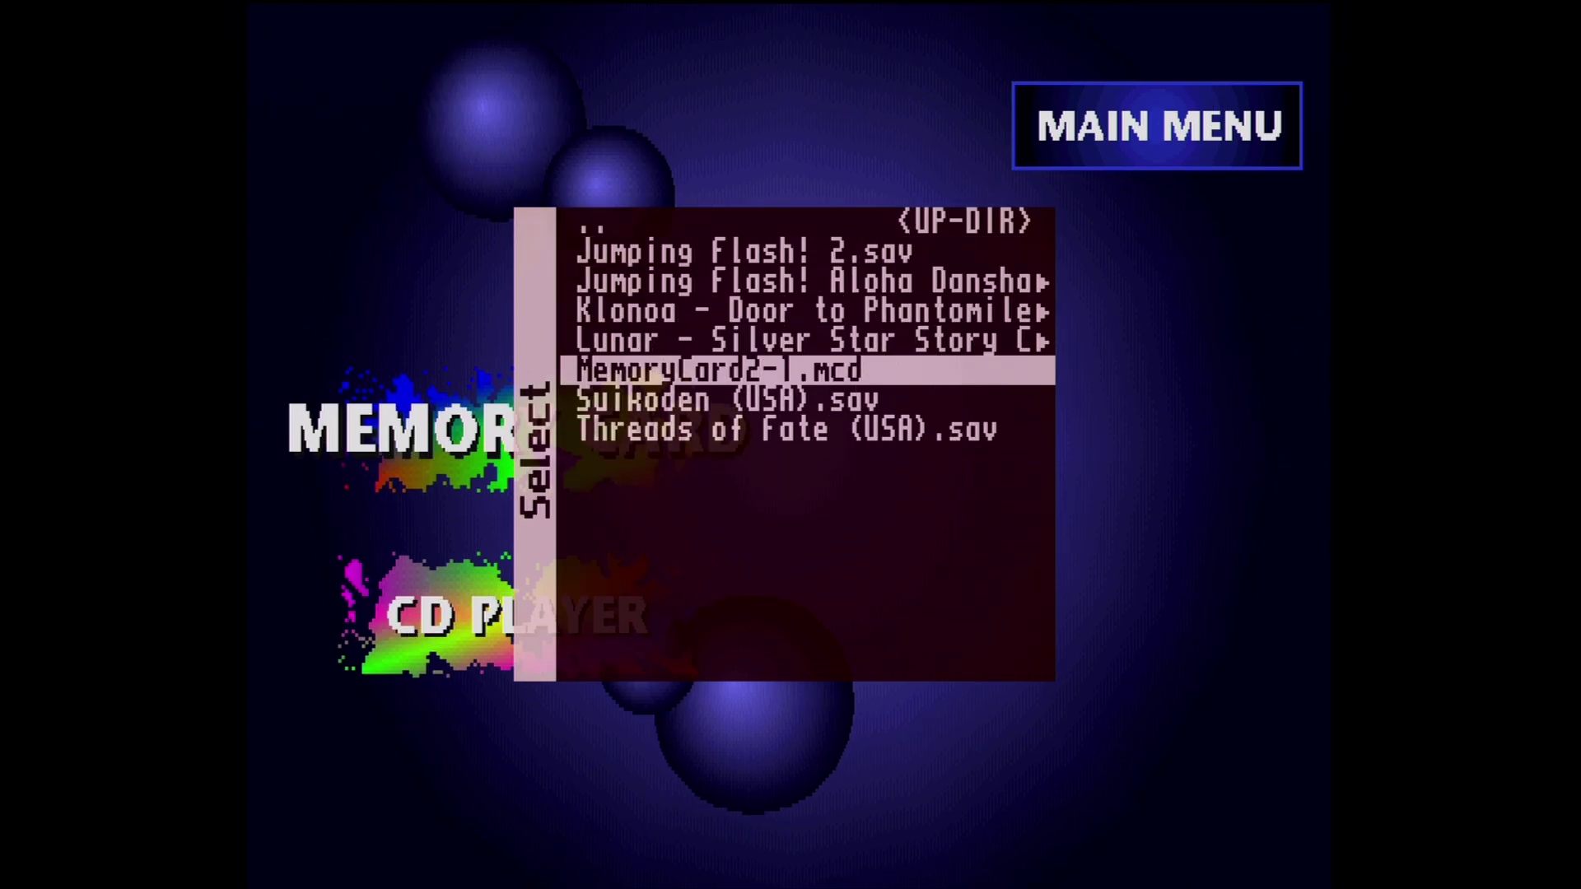
{"action": "key", "text": "Return"}
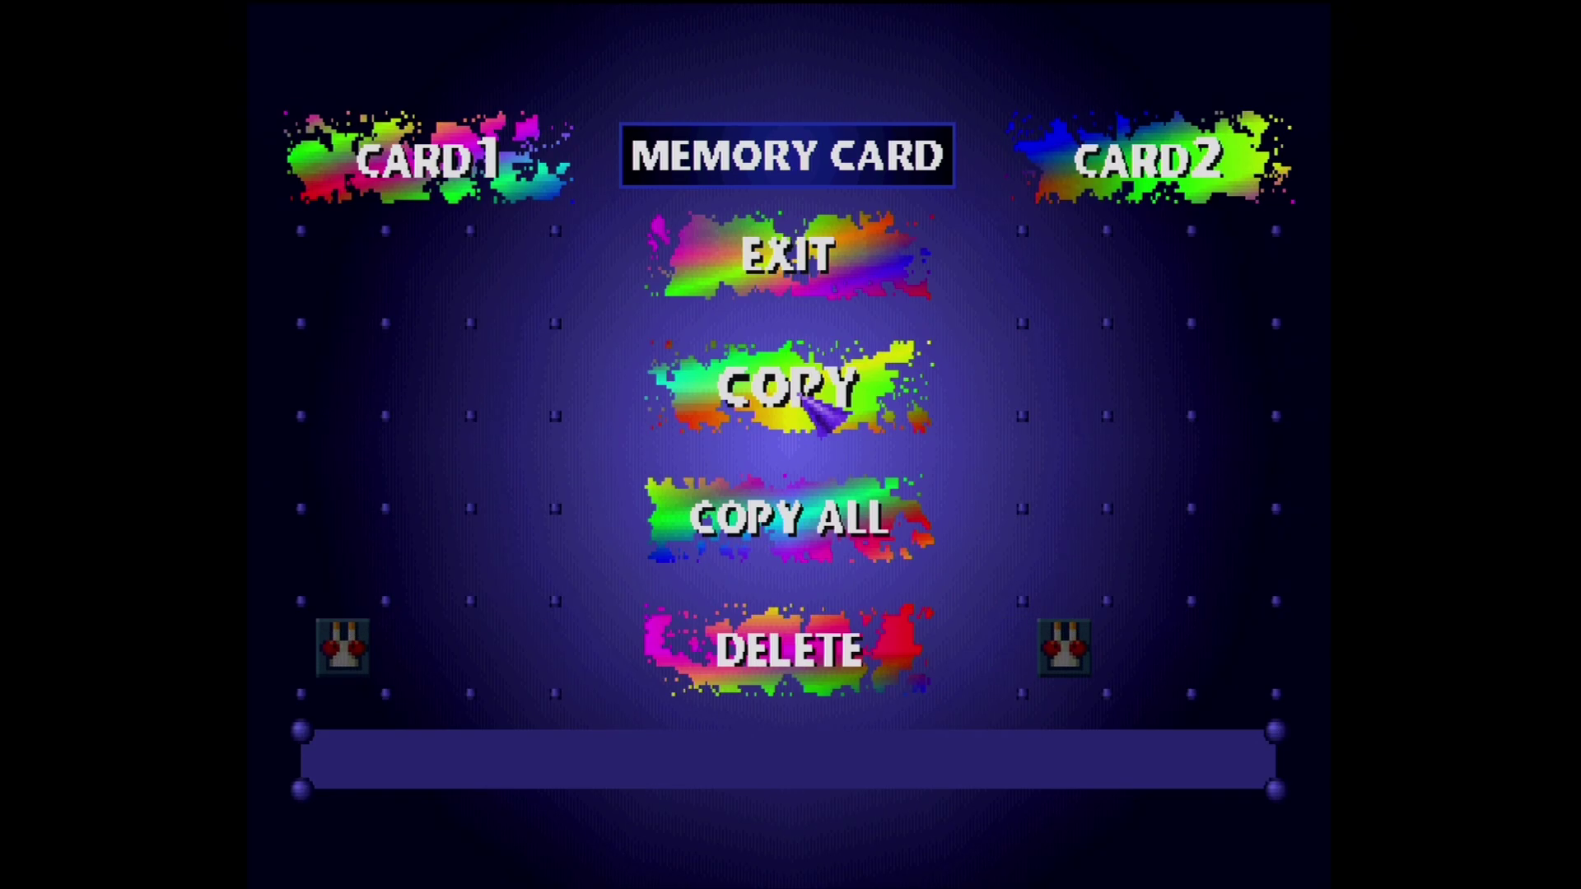
Exit the PlayStation memory card screen and bring up the core's OSD so the memory cards are saved to the SD card
{"action": "key", "text": "Up"}
{"action": "key", "text": "Return"}
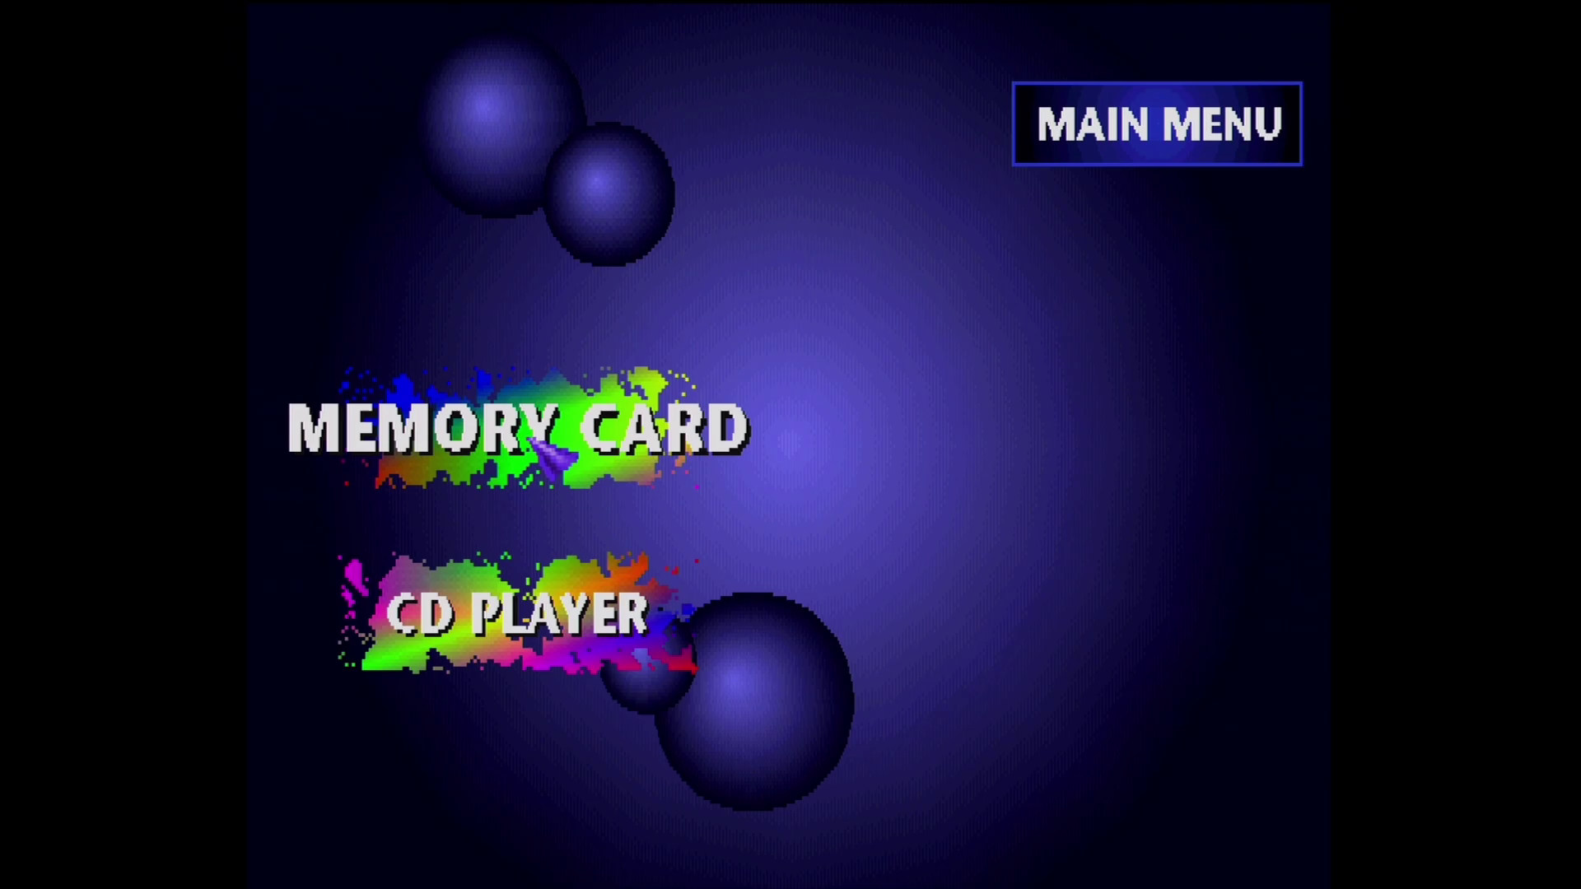
{"action": "key", "text": "F12"}
{"action": "key", "text": "Down"}
{"action": "key", "text": "Down"}
{"action": "key", "text": "Down"}
{"action": "key", "text": "Down"}
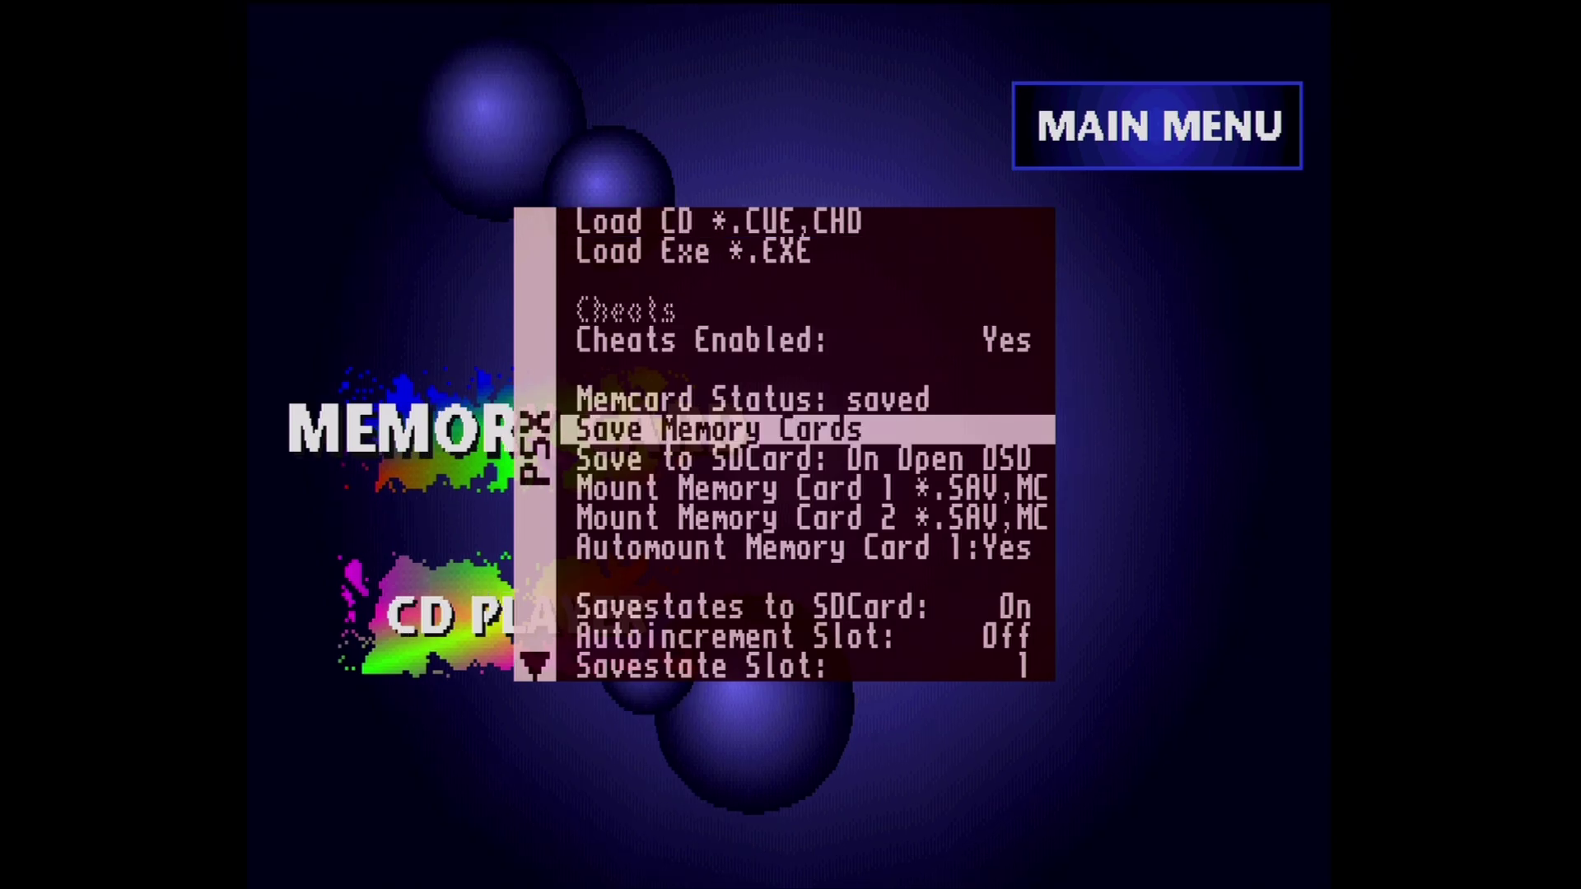
{"action": "key", "text": "F12"}
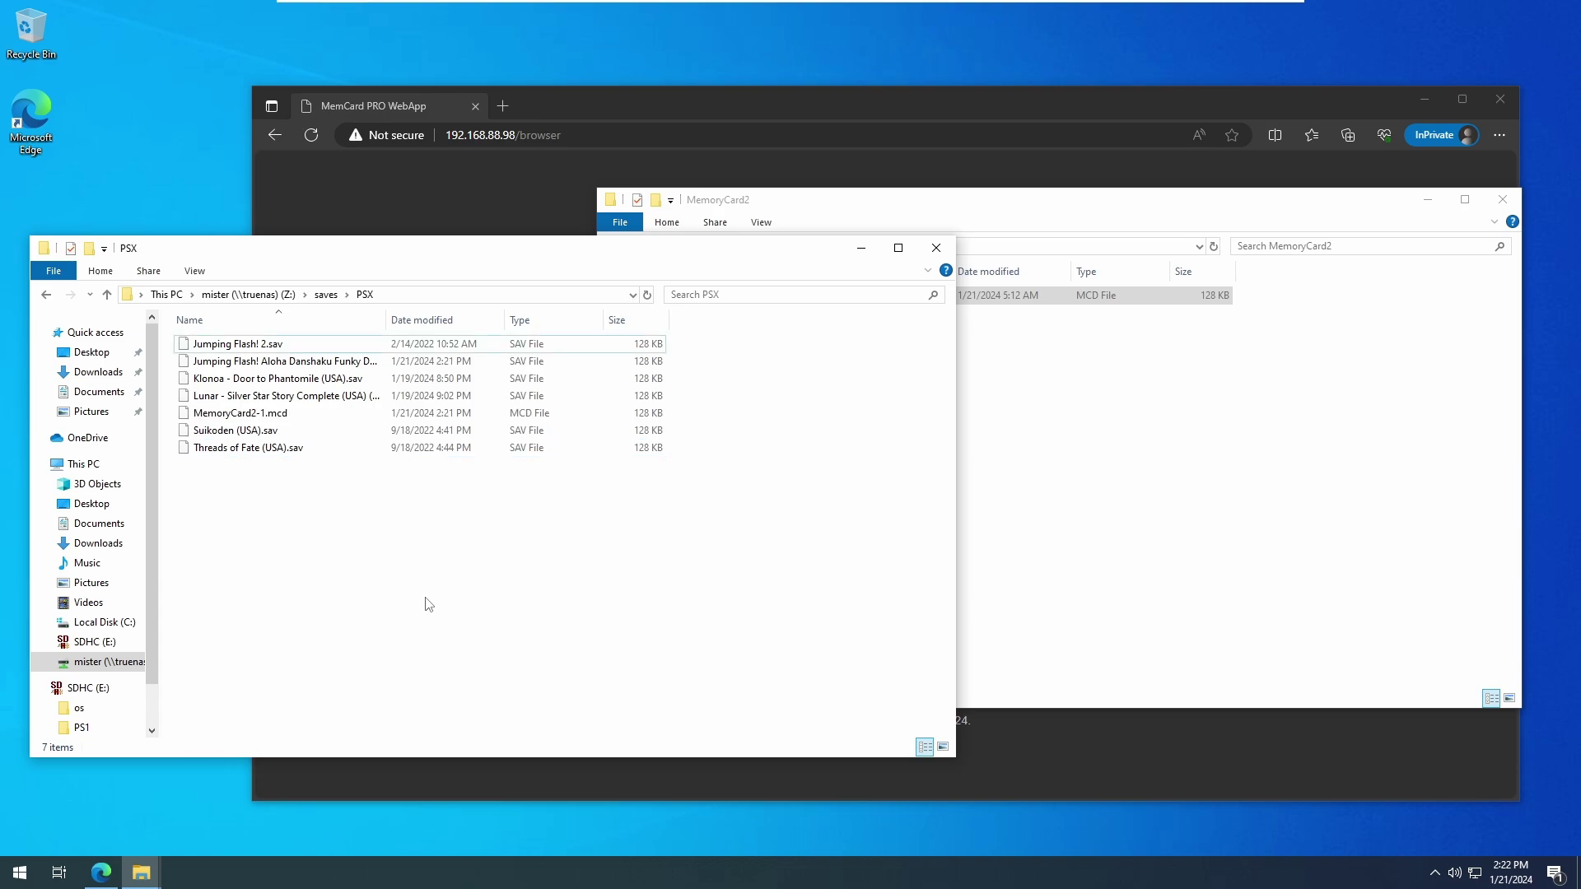
In File Explorer, copy MemoryCard2-1.mcd from the PSX saves folder back to the SD card's MemoryCard2 folder, replacing the existing file
{"action": "left_click", "coordinate": [247, 416]}
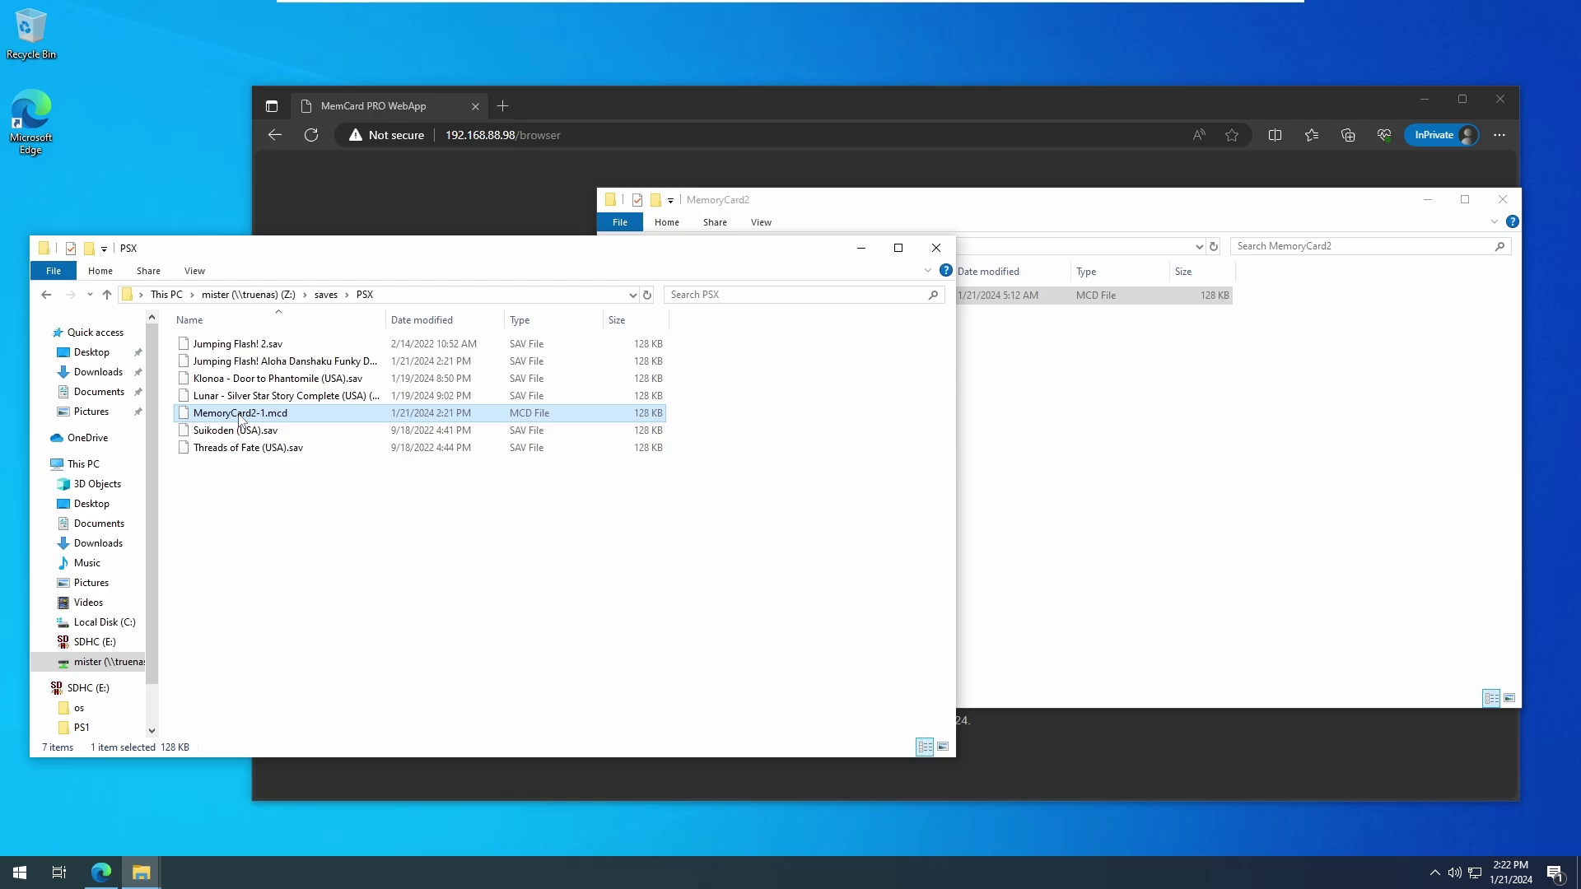
{"action": "left_click_drag", "start_coordinate": [240, 418], "coordinate": [1194, 451]}
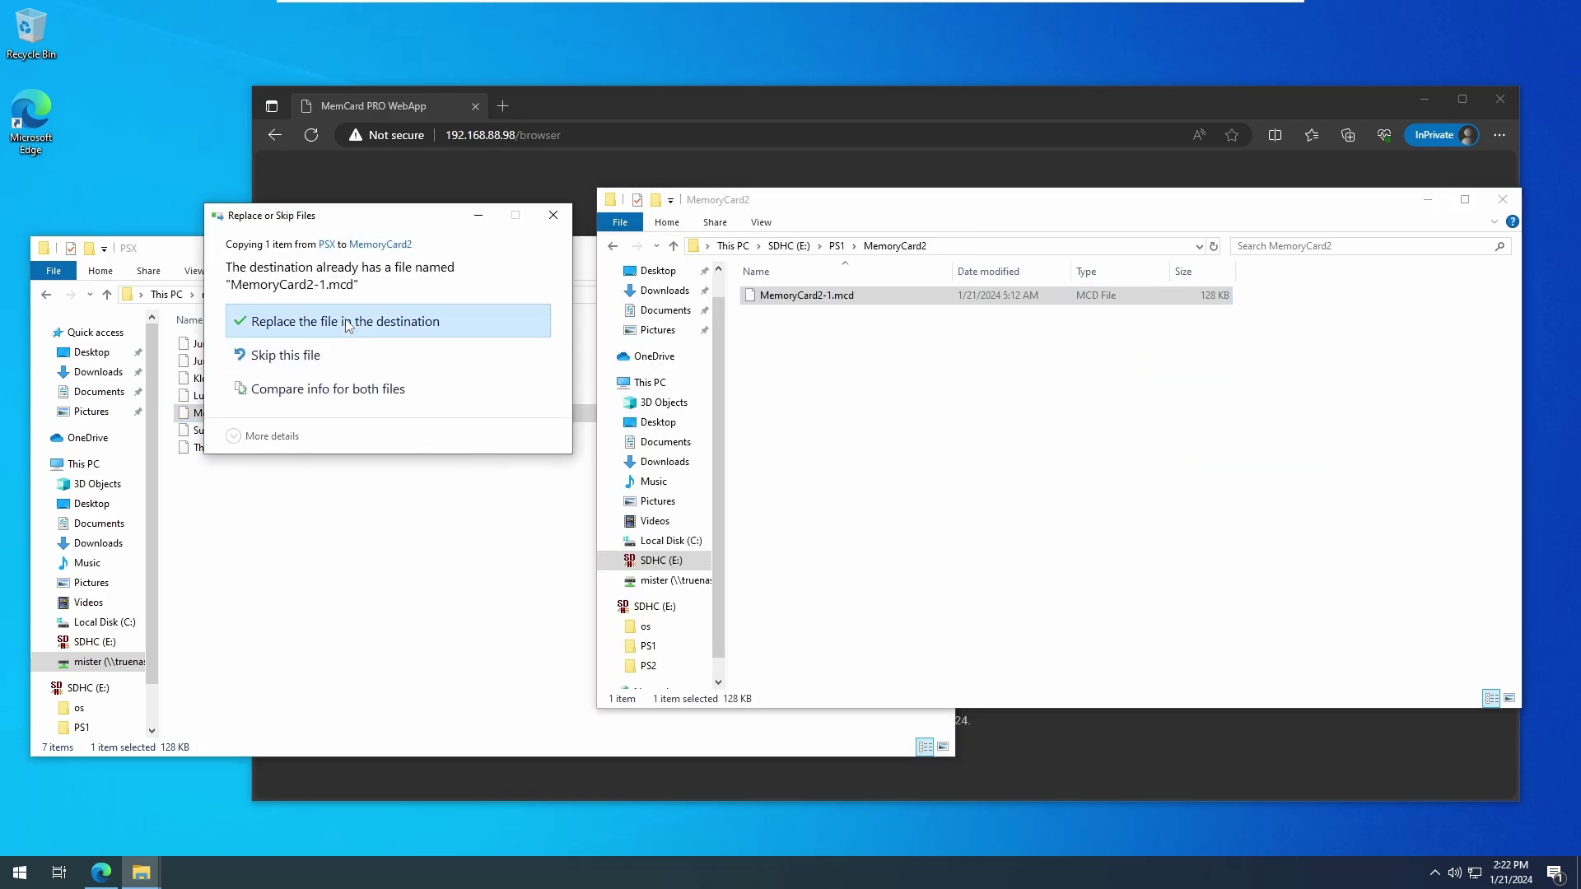
{"action": "left_click", "coordinate": [347, 324]}
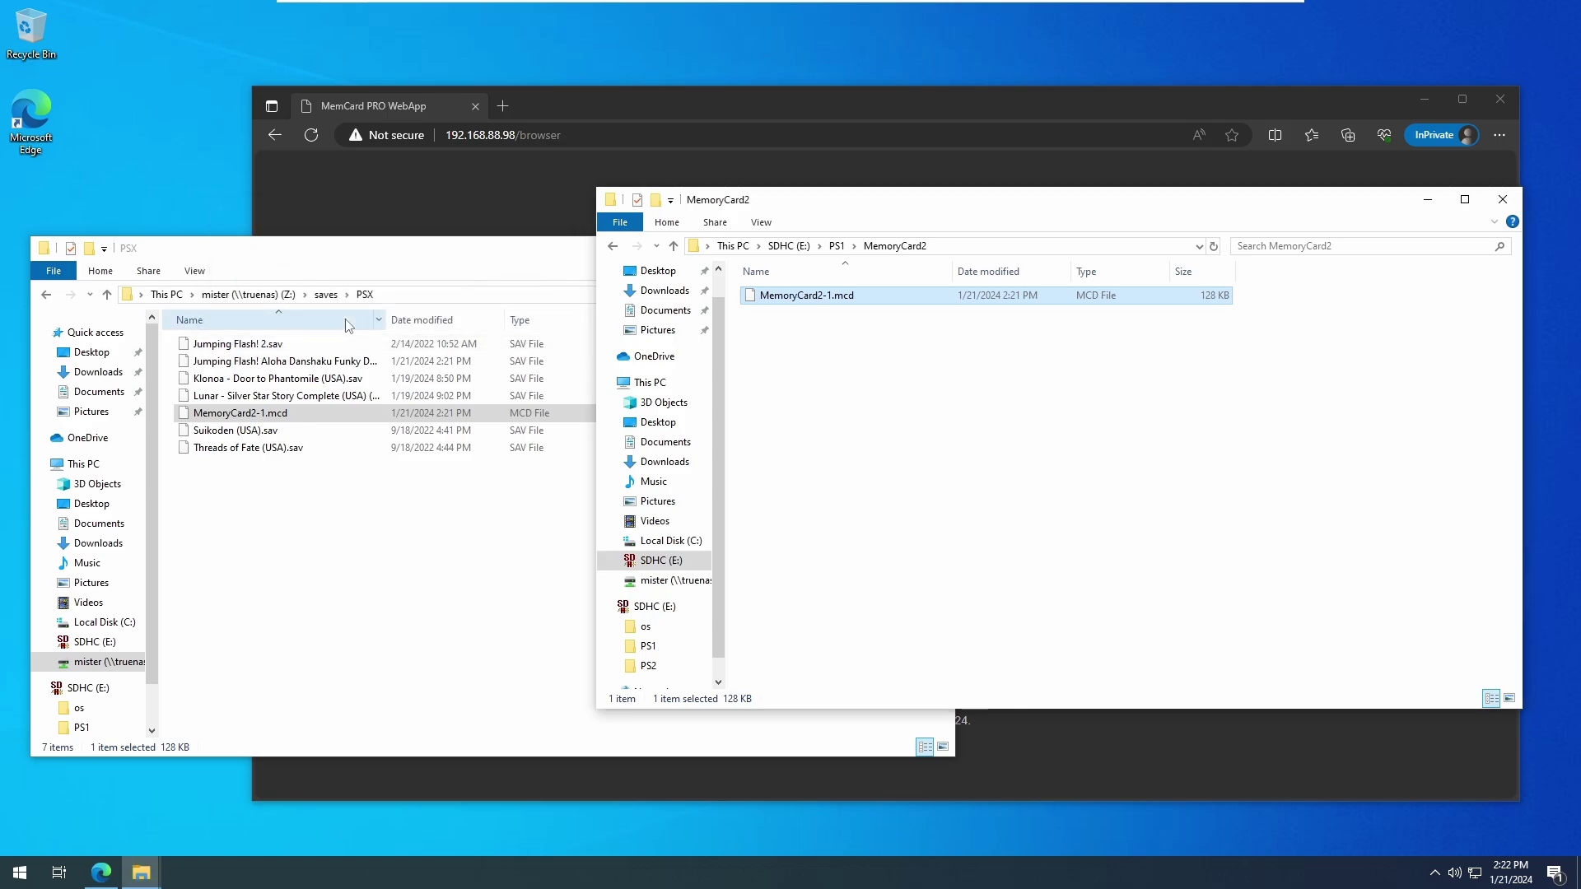
Switch to the MemCard PRO WebApp and mount the testmc virtual memory card (MemoryCard2)
{"action": "left_click", "coordinate": [884, 249]}
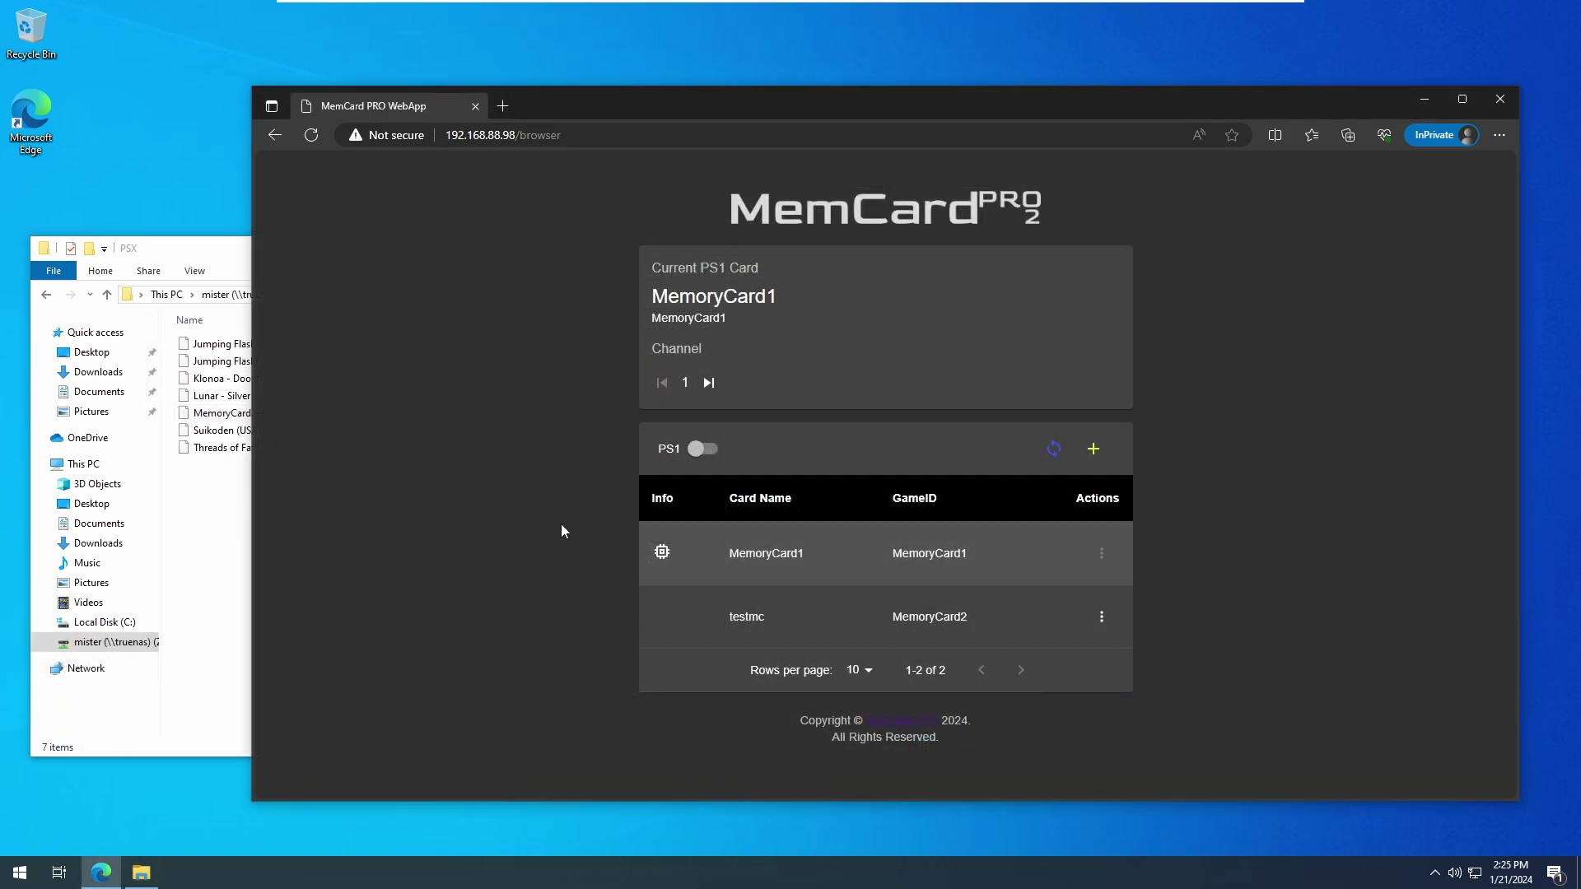
{"action": "left_click", "coordinate": [1102, 619]}
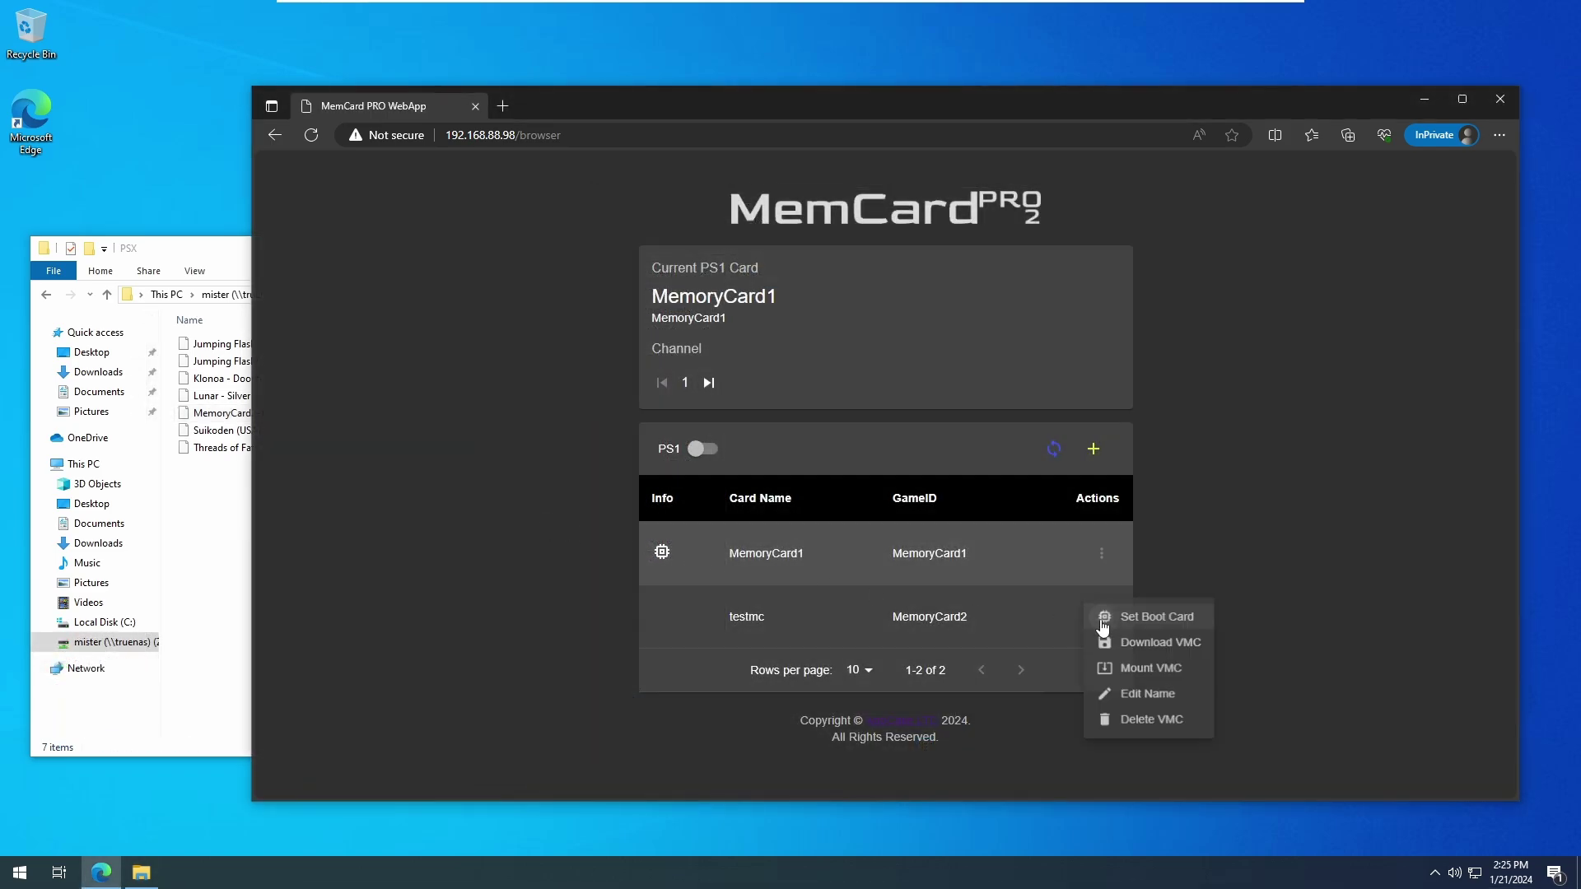
{"action": "left_click", "coordinate": [1139, 671]}
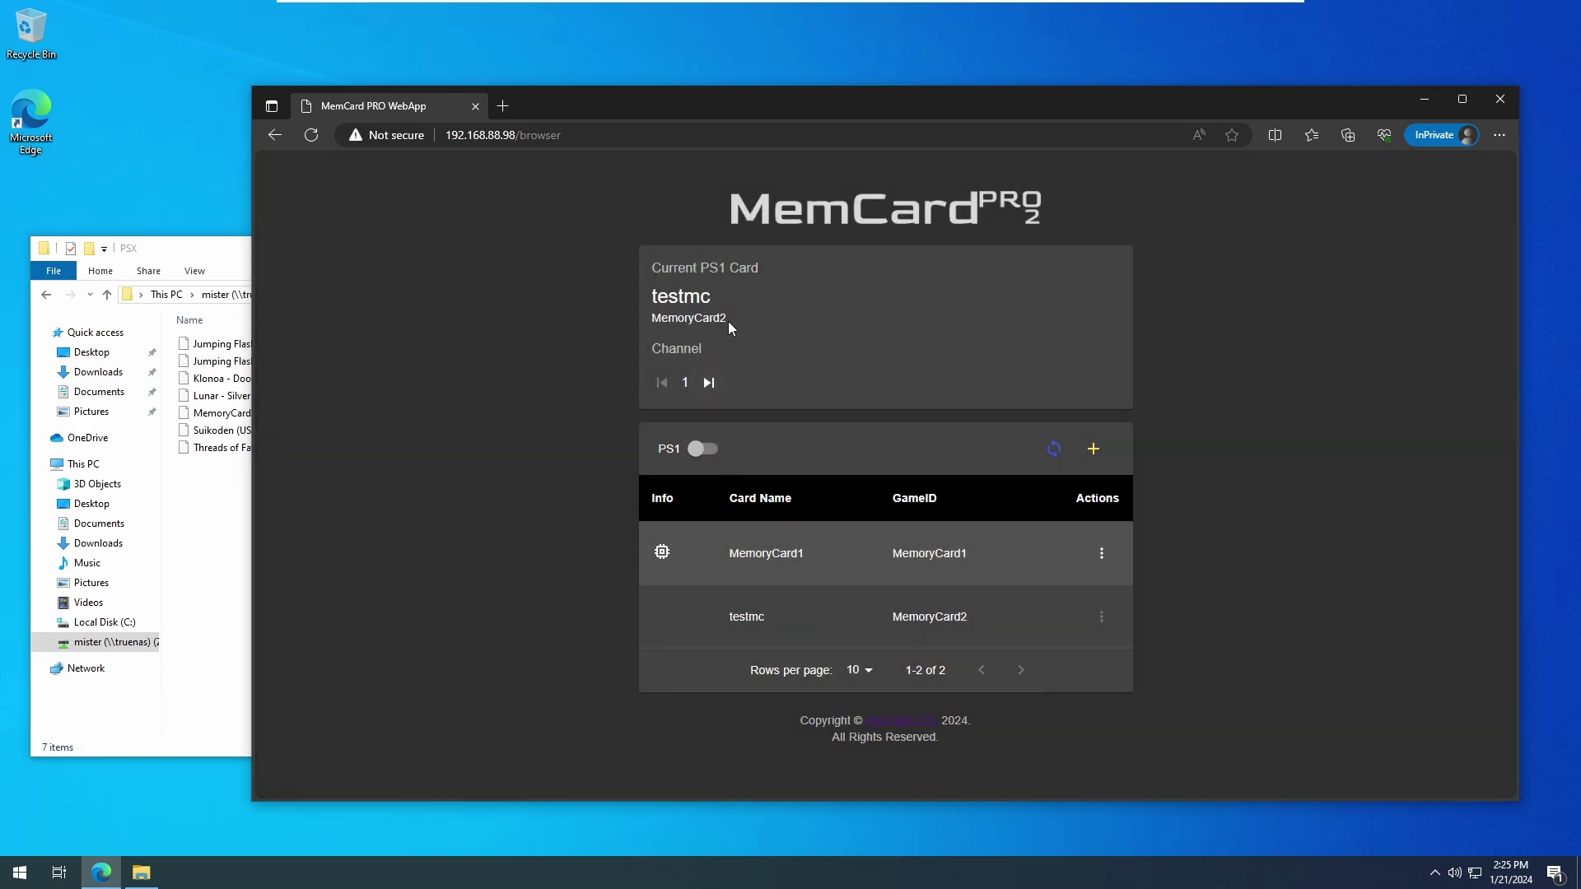
{"action": "key", "text": "ctrl+c"}
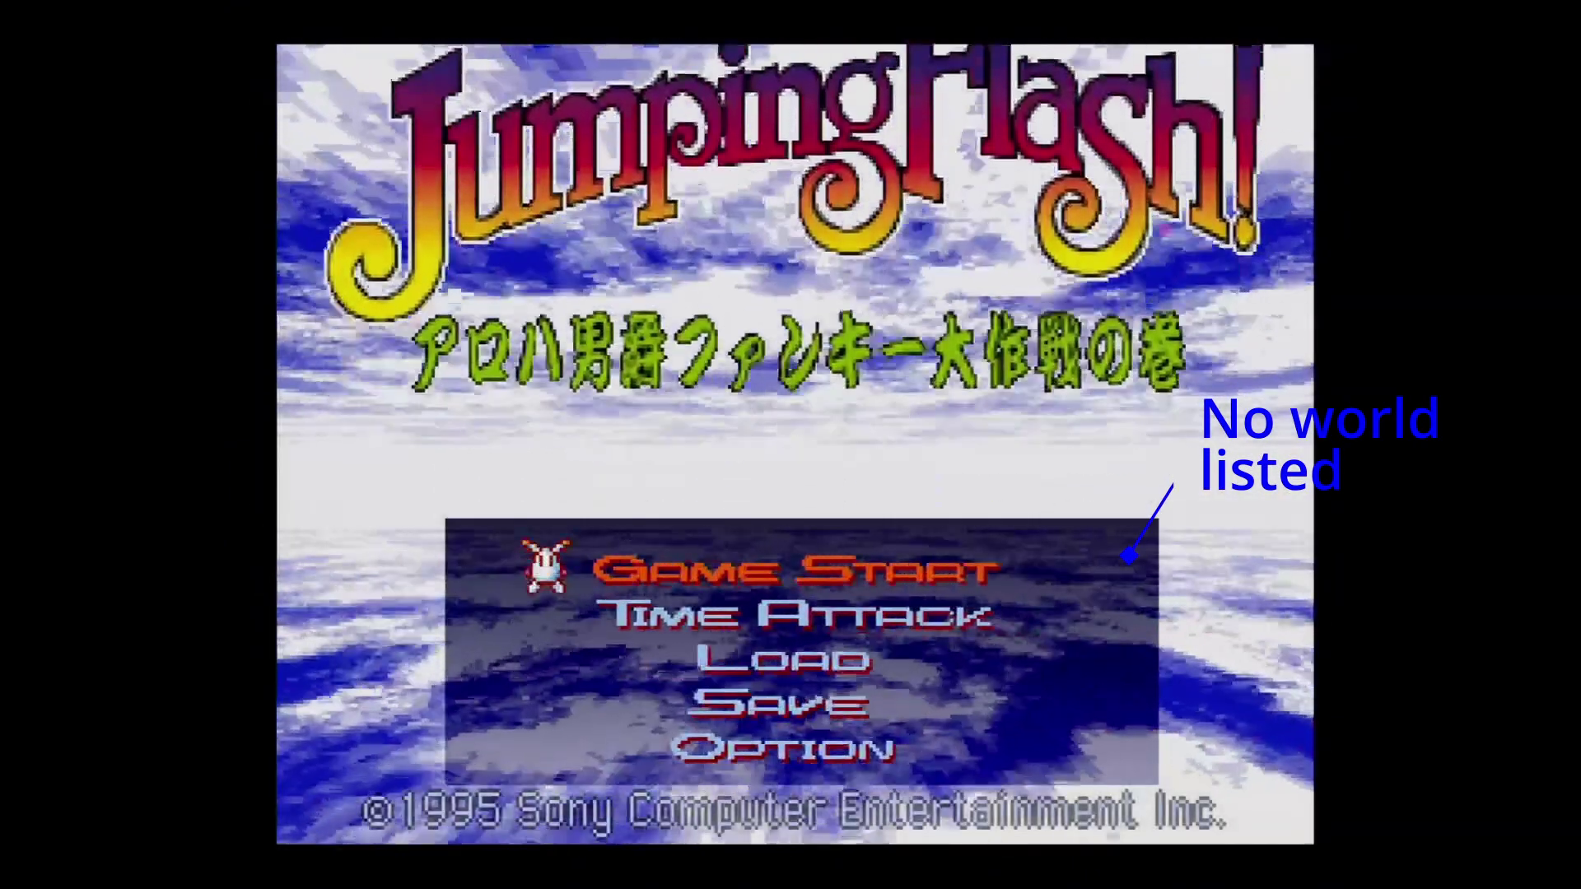
Load the DATA 1 World 2 save in Jumping Flash! and return to the title menu
{"action": "key", "text": "Down"}
{"action": "key", "text": "Down"}
{"action": "key", "text": "Return"}
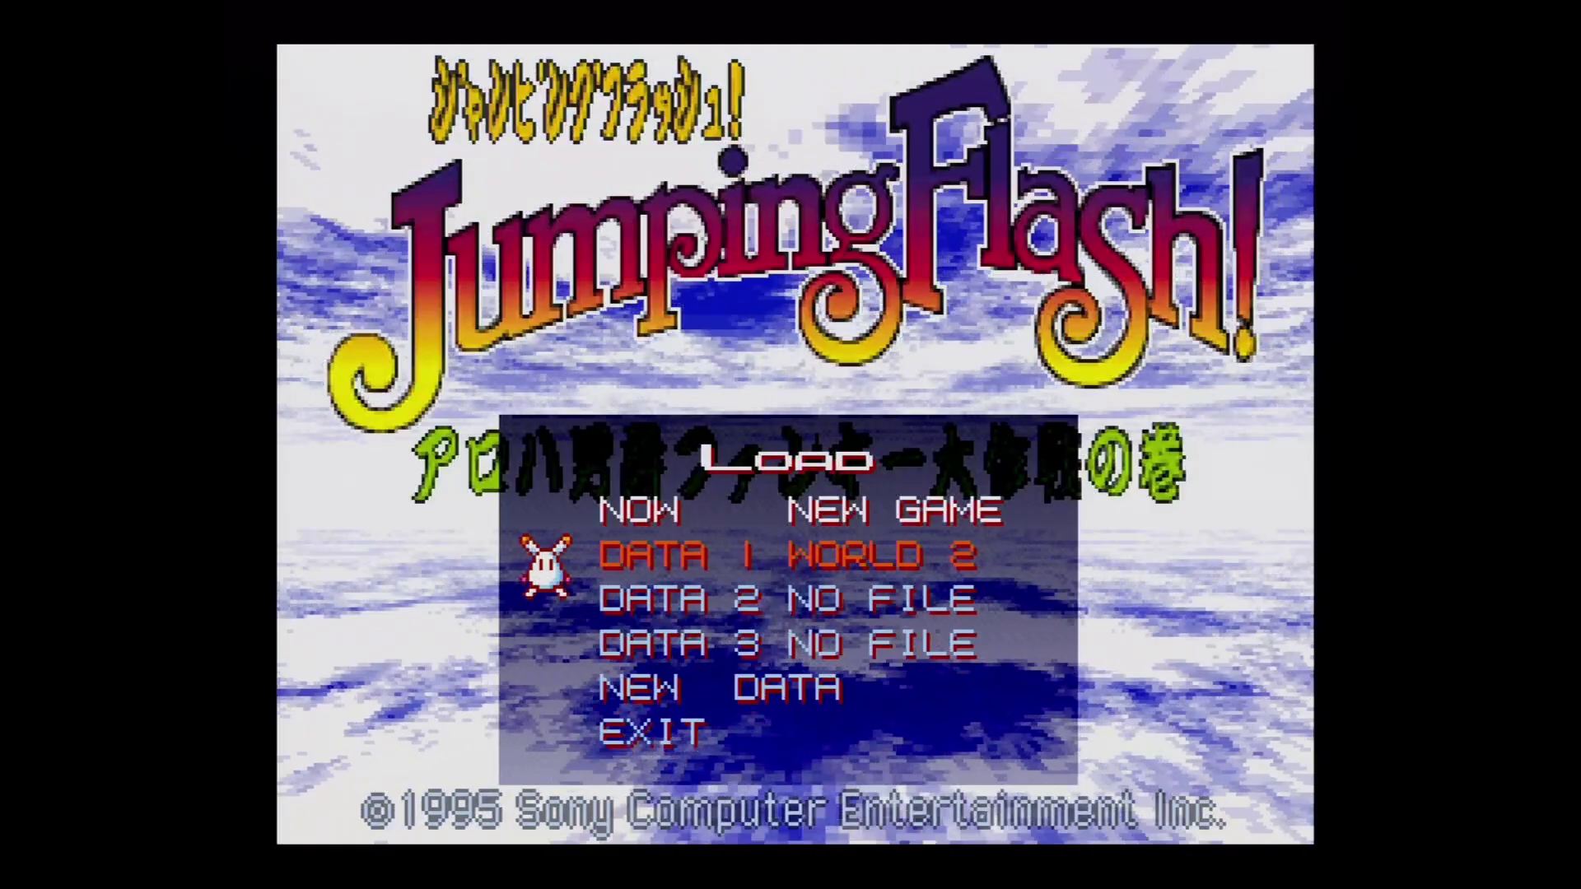
{"action": "key", "text": "Return"}
{"action": "key", "text": "Return"}
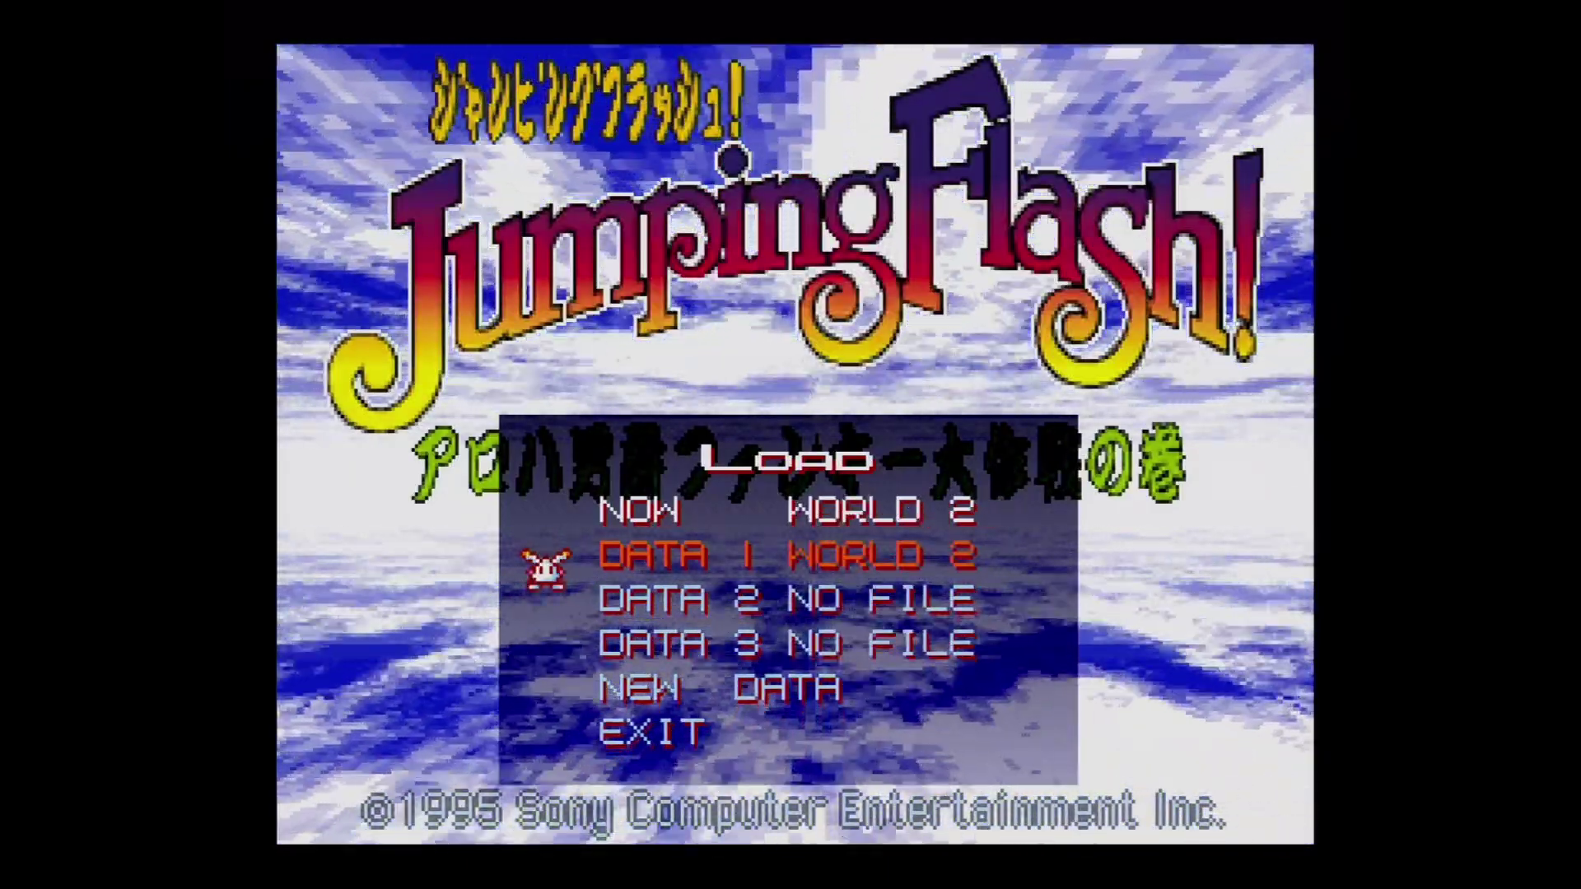
{"action": "key", "text": "Escape"}
{"action": "key", "text": "Return"}
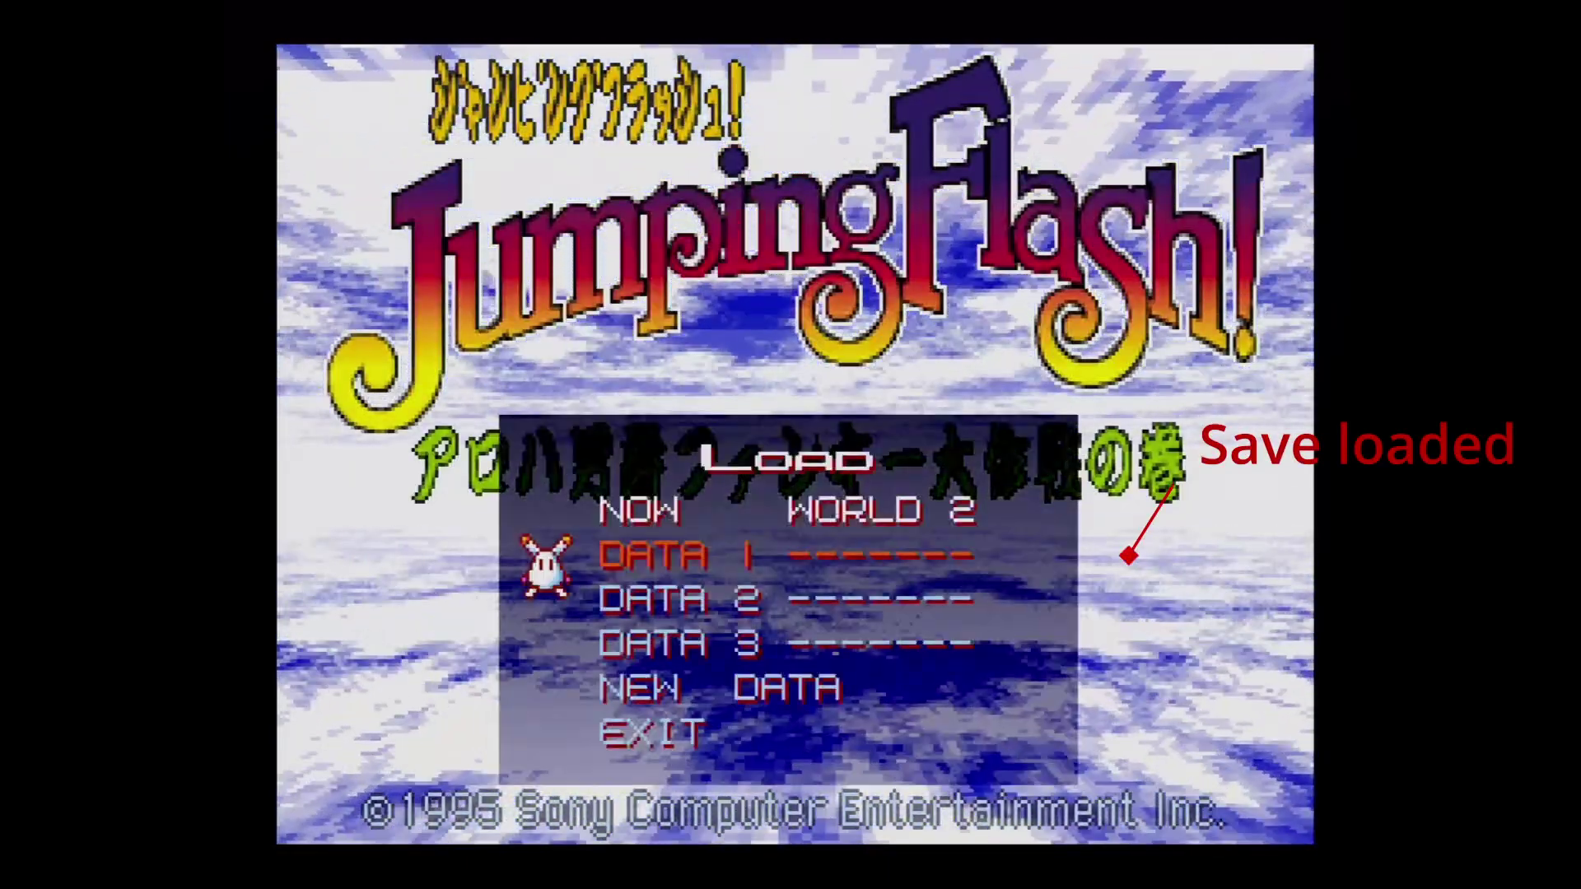
{"action": "key", "text": "Return"}
{"action": "key", "text": "Return"}
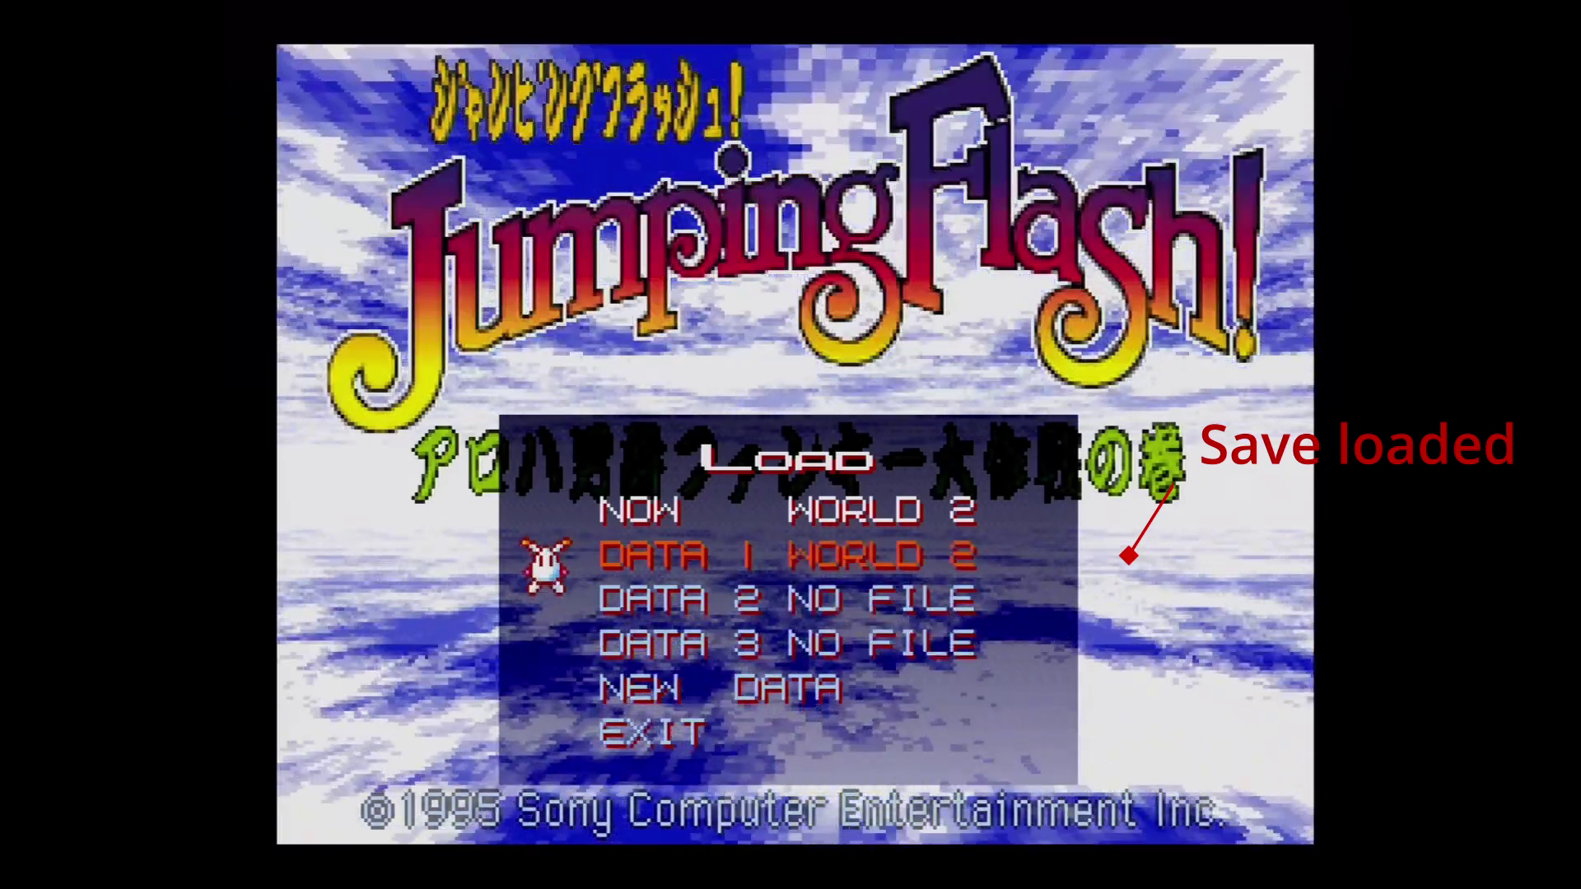
{"action": "key", "text": "Escape"}
{"action": "key", "text": "Up"}
{"action": "key", "text": "Up"}
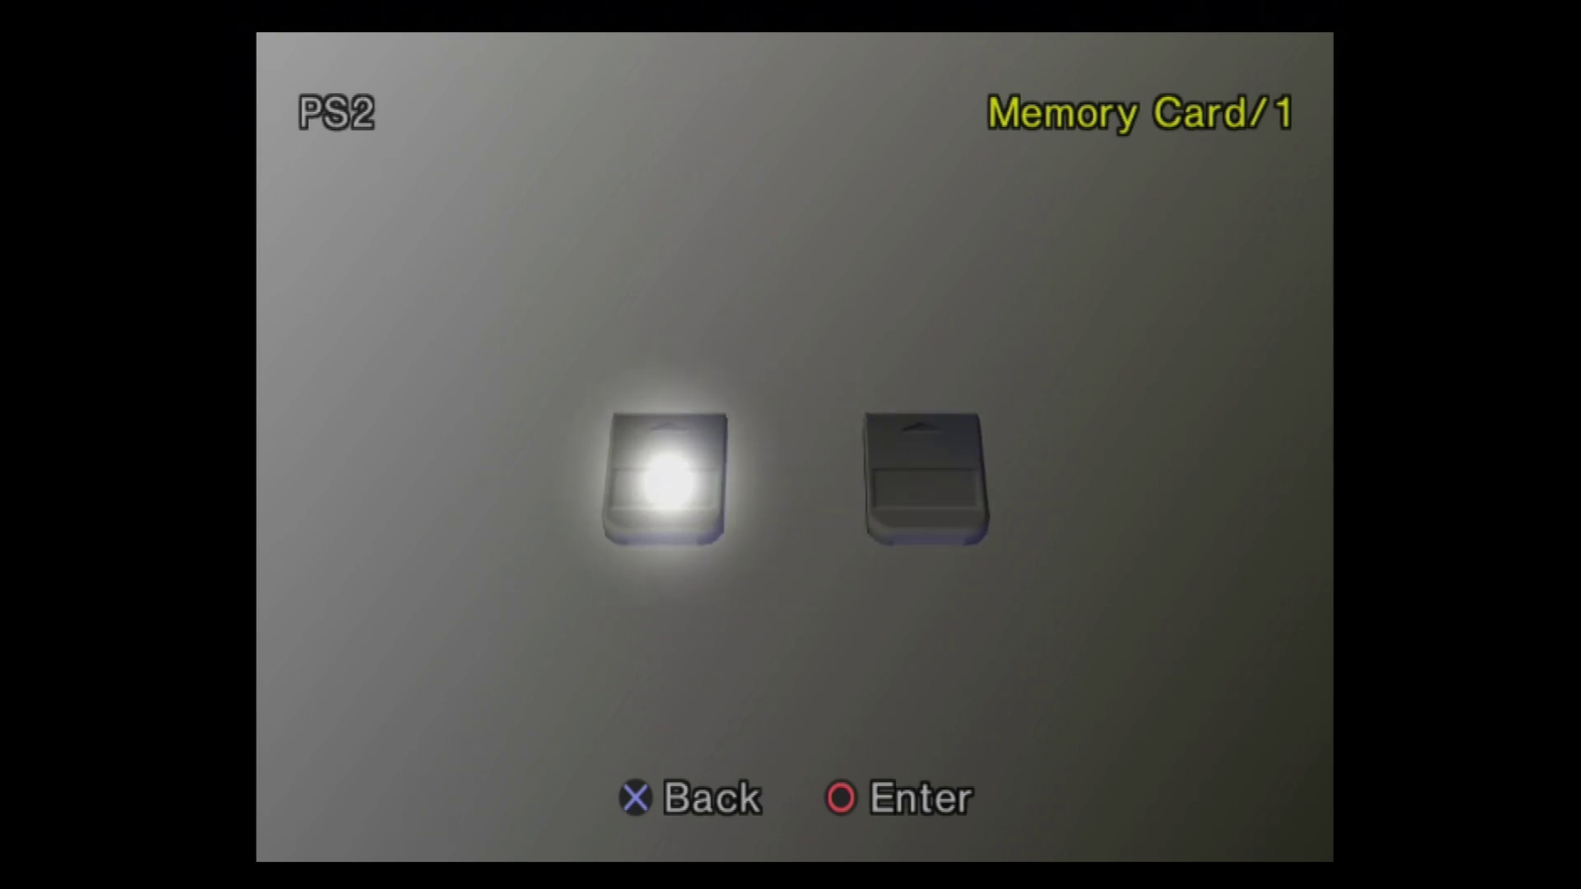
In the PS2 memory card browser, inspect the saves on Memory Card/2 and open Memory Card/1
{"action": "key", "text": "Right"}
{"action": "key", "text": "Return"}
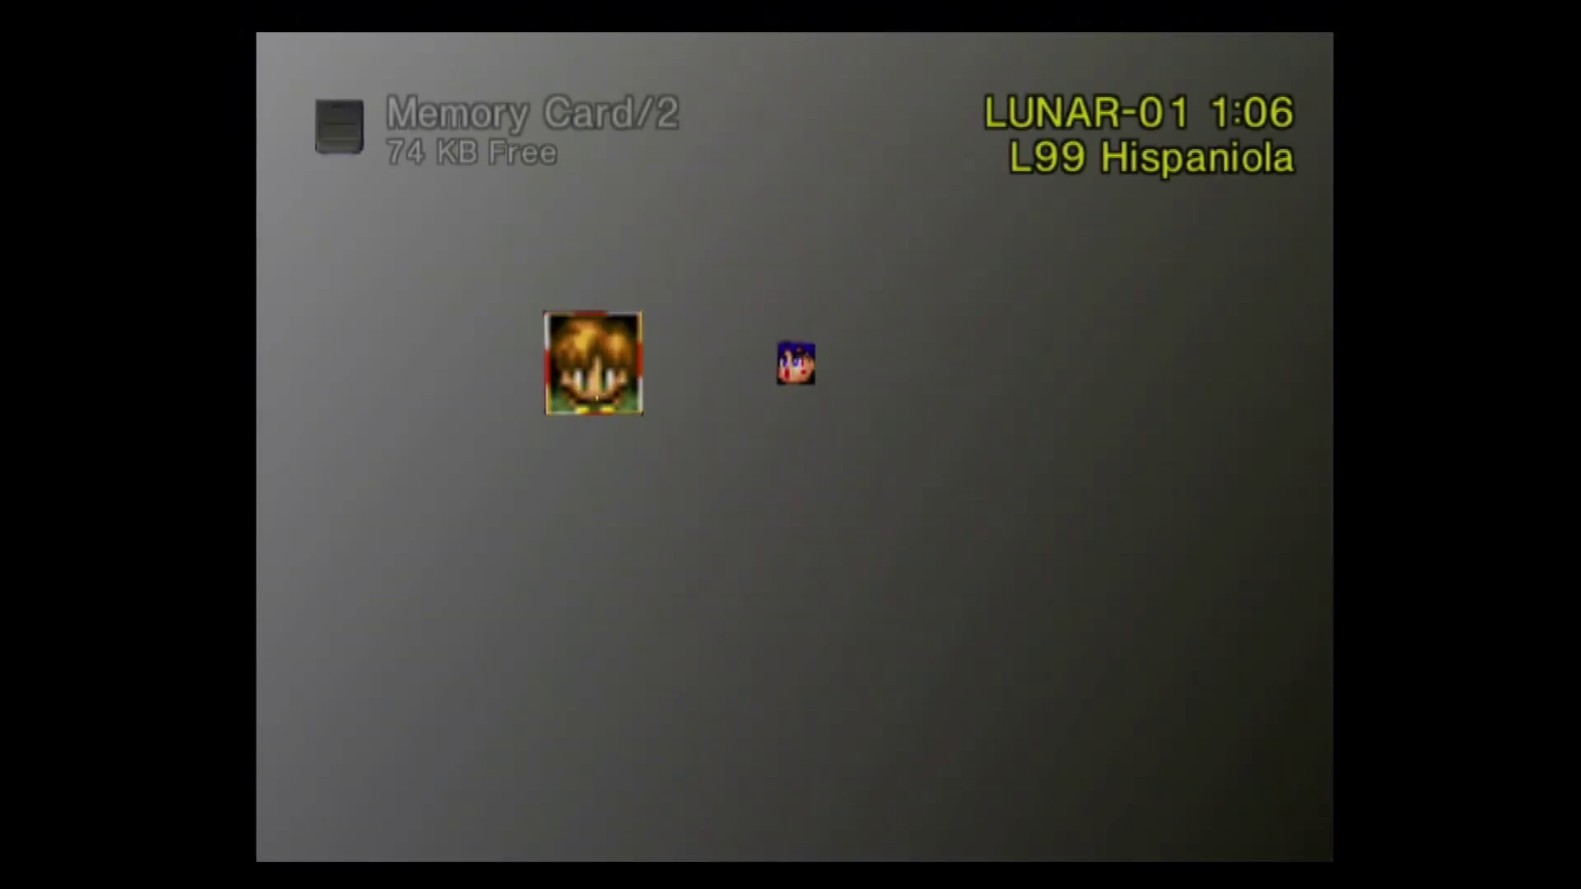
{"action": "key", "text": "Escape"}
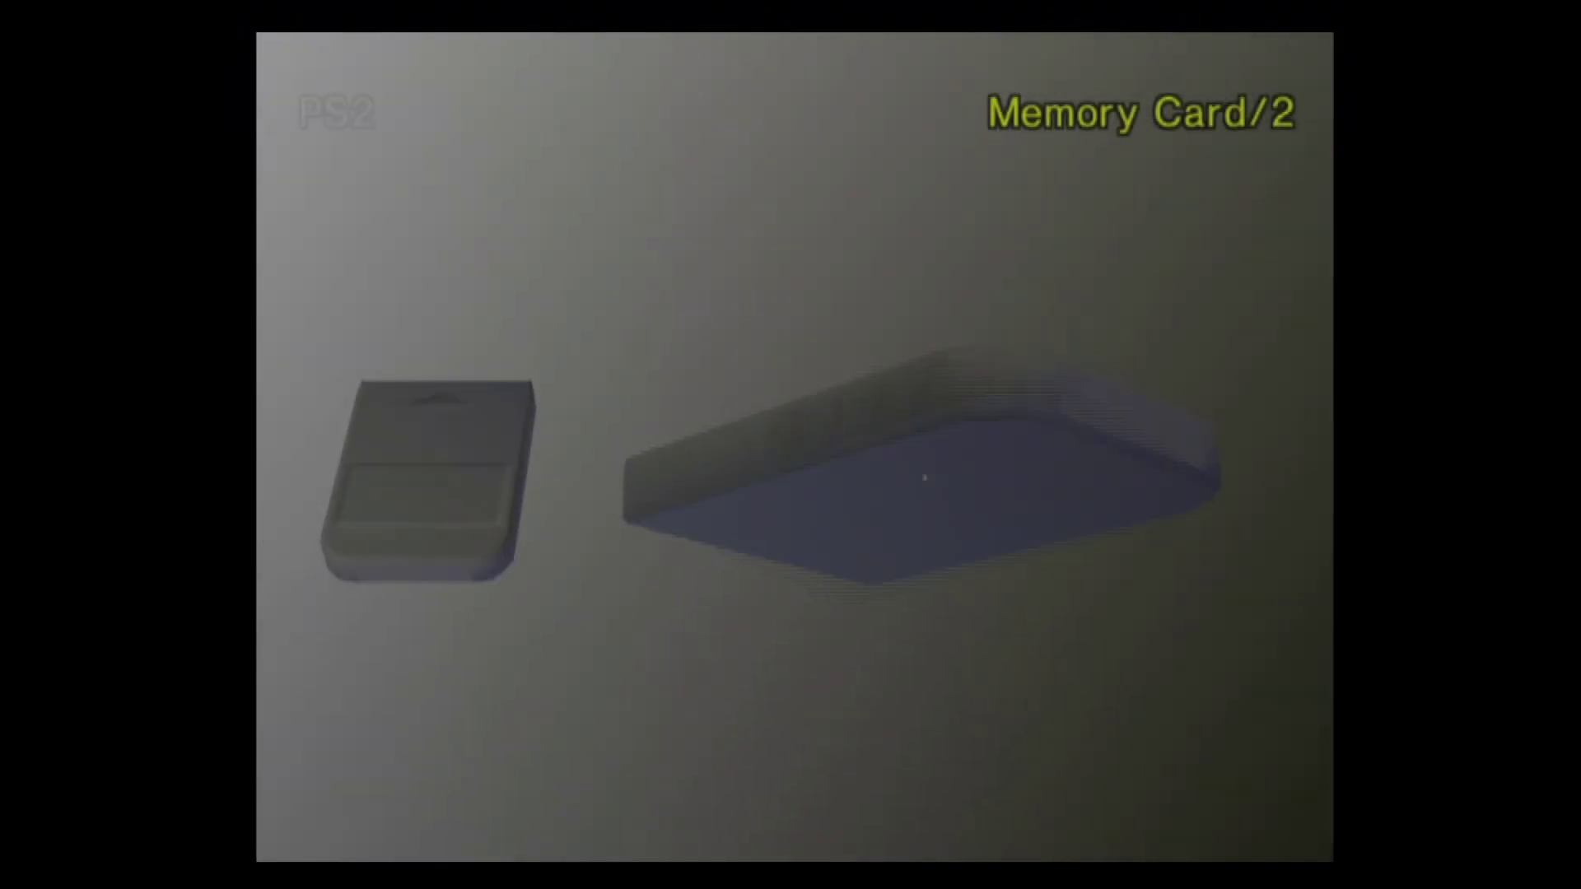
{"action": "key", "text": "Left"}
{"action": "key", "text": "Return"}
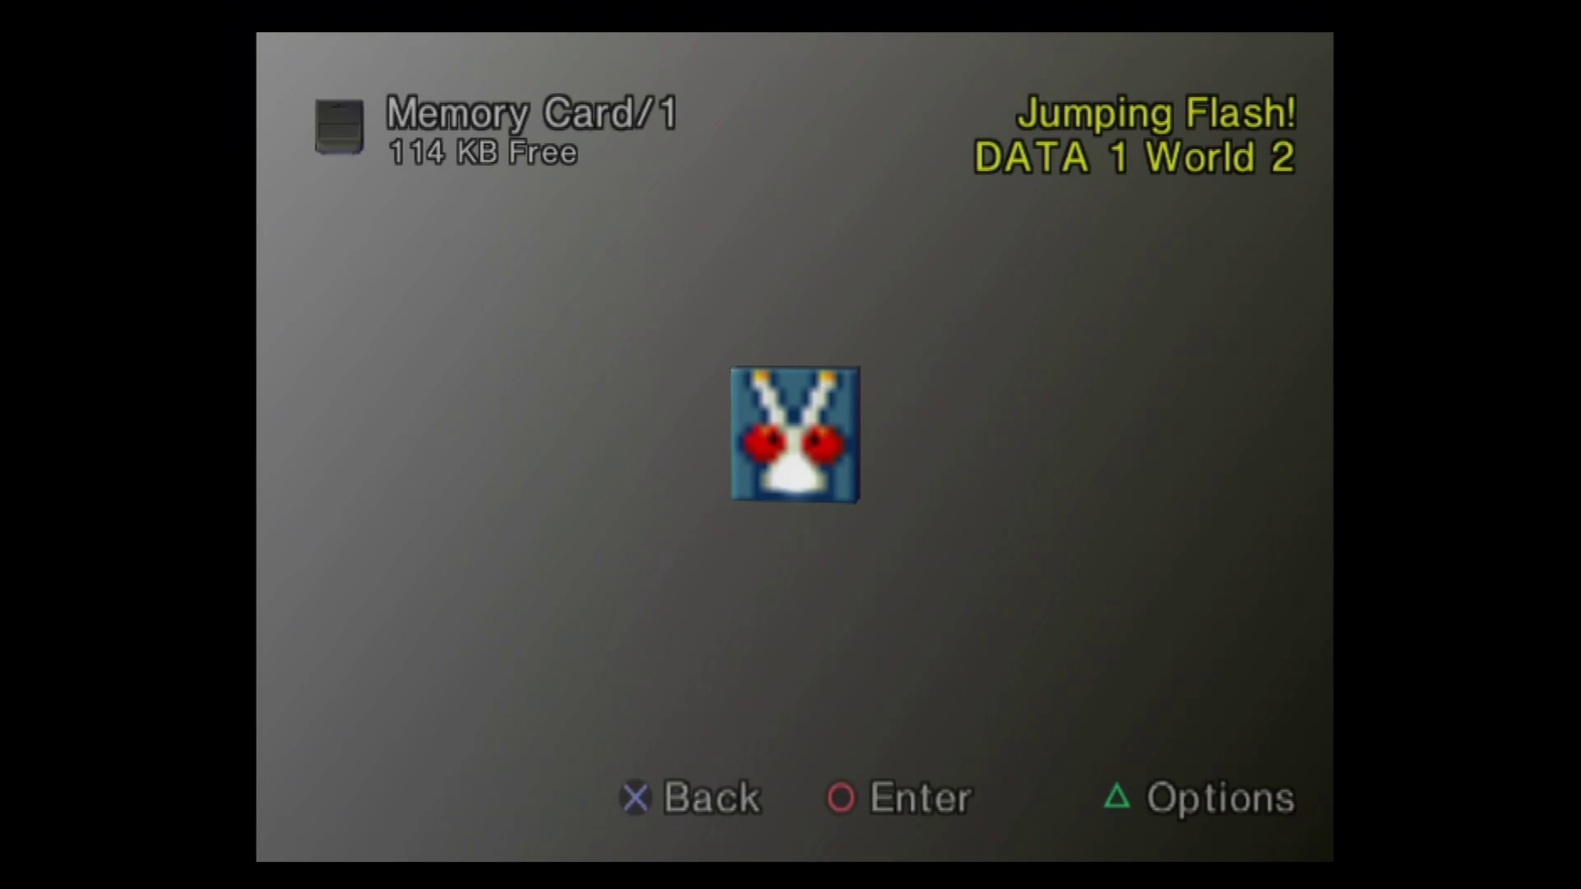
Copy the Jumping Flash! DATA 1 World 2 save from Memory Card/1 to Memory Card/2 and back out to the card selection
{"action": "key", "text": "Tab"}
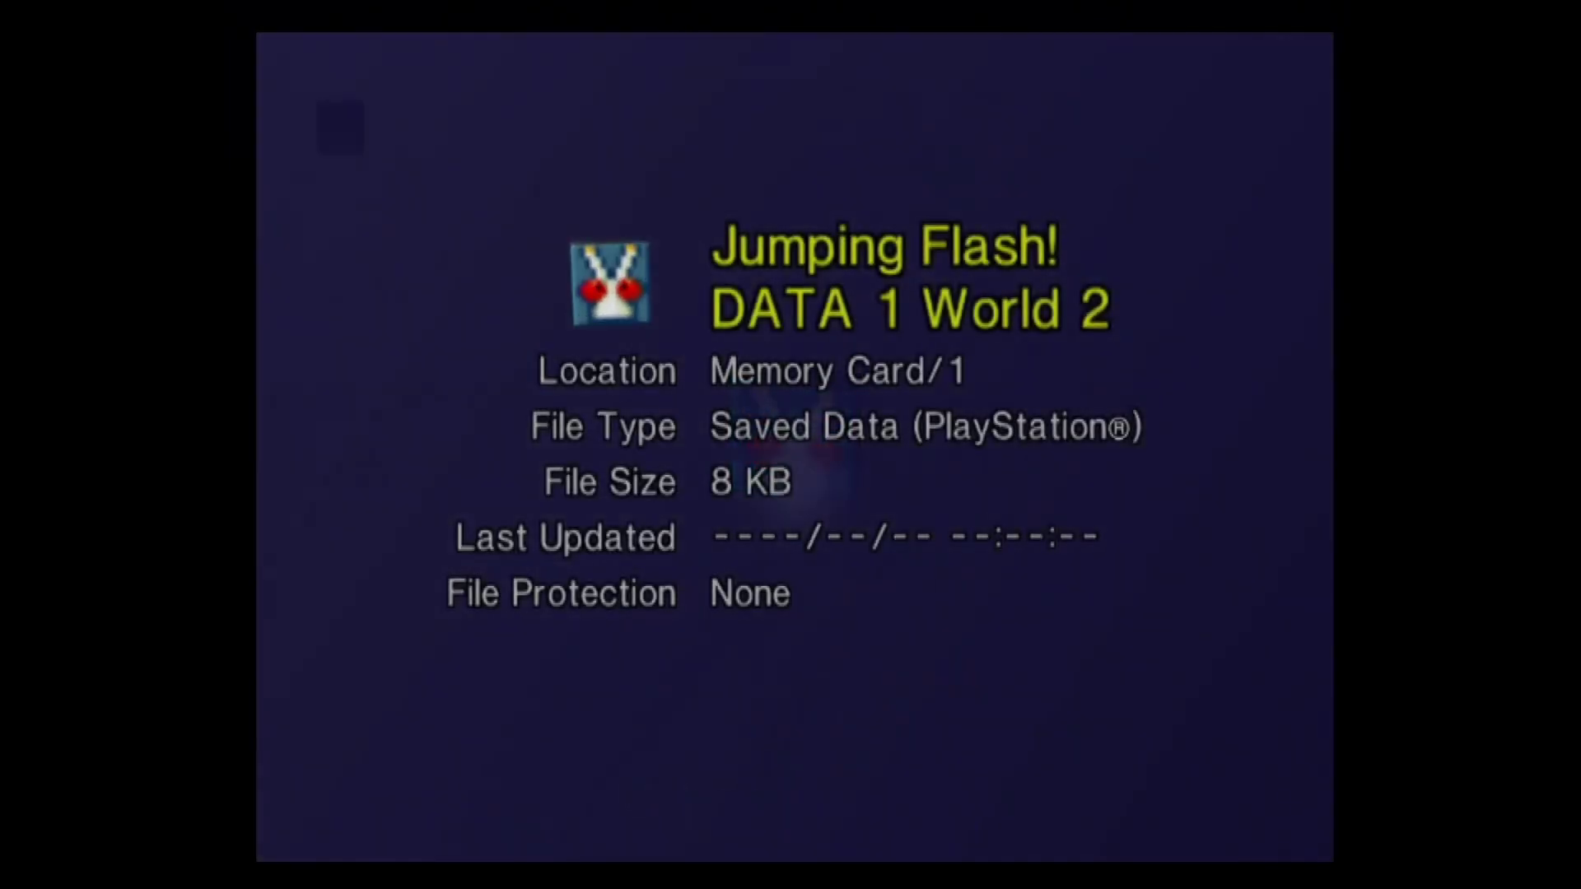
{"action": "key", "text": "Escape"}
{"action": "key", "text": "Return"}
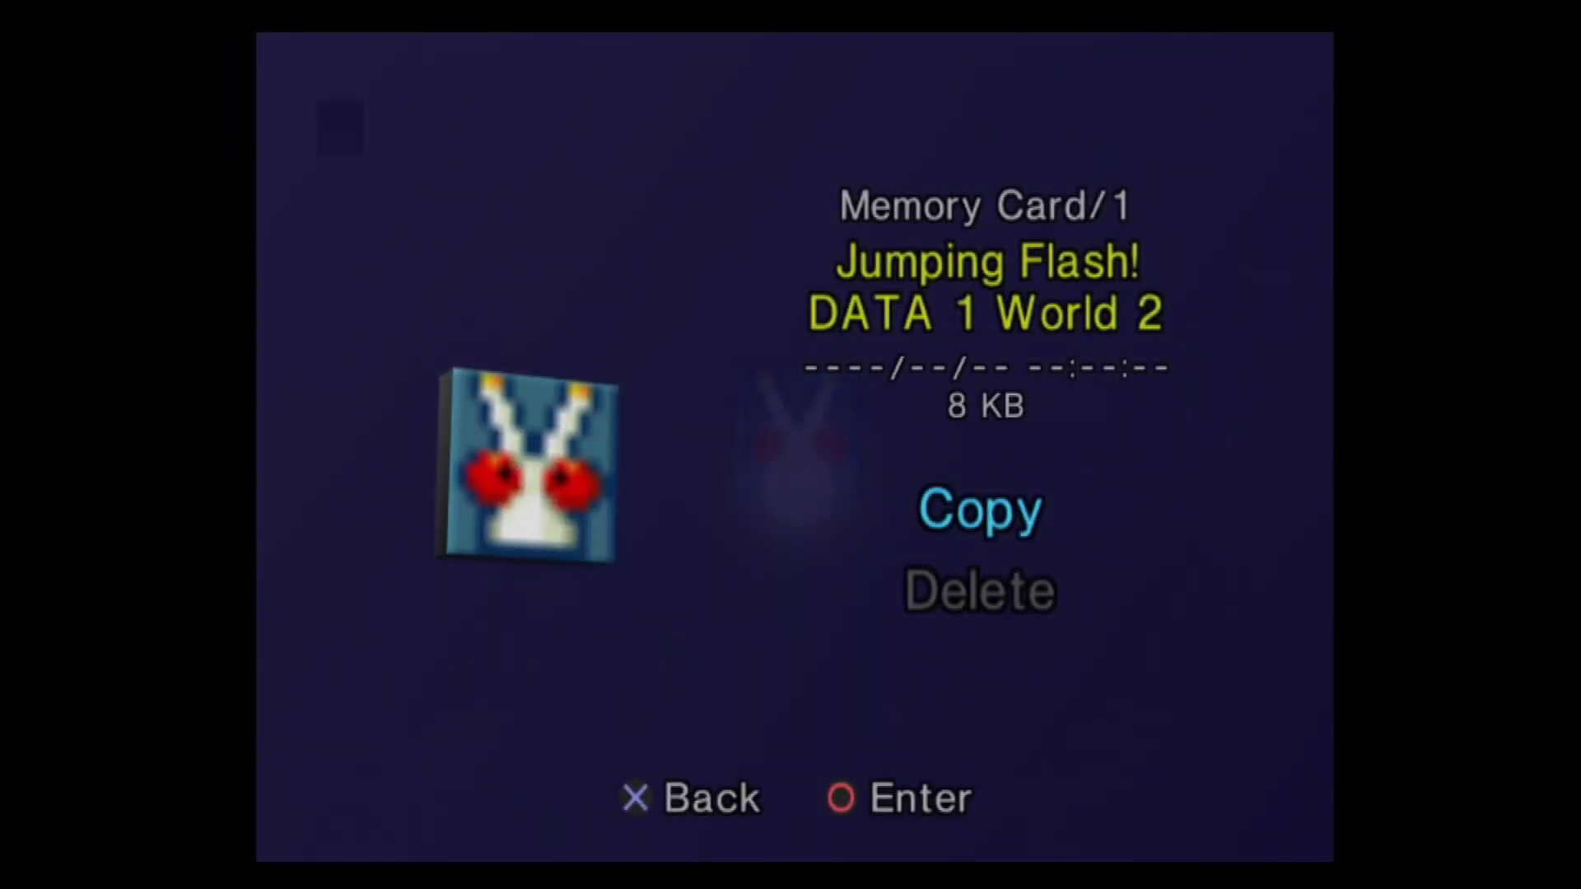
{"action": "key", "text": "Return"}
{"action": "key", "text": "Return"}
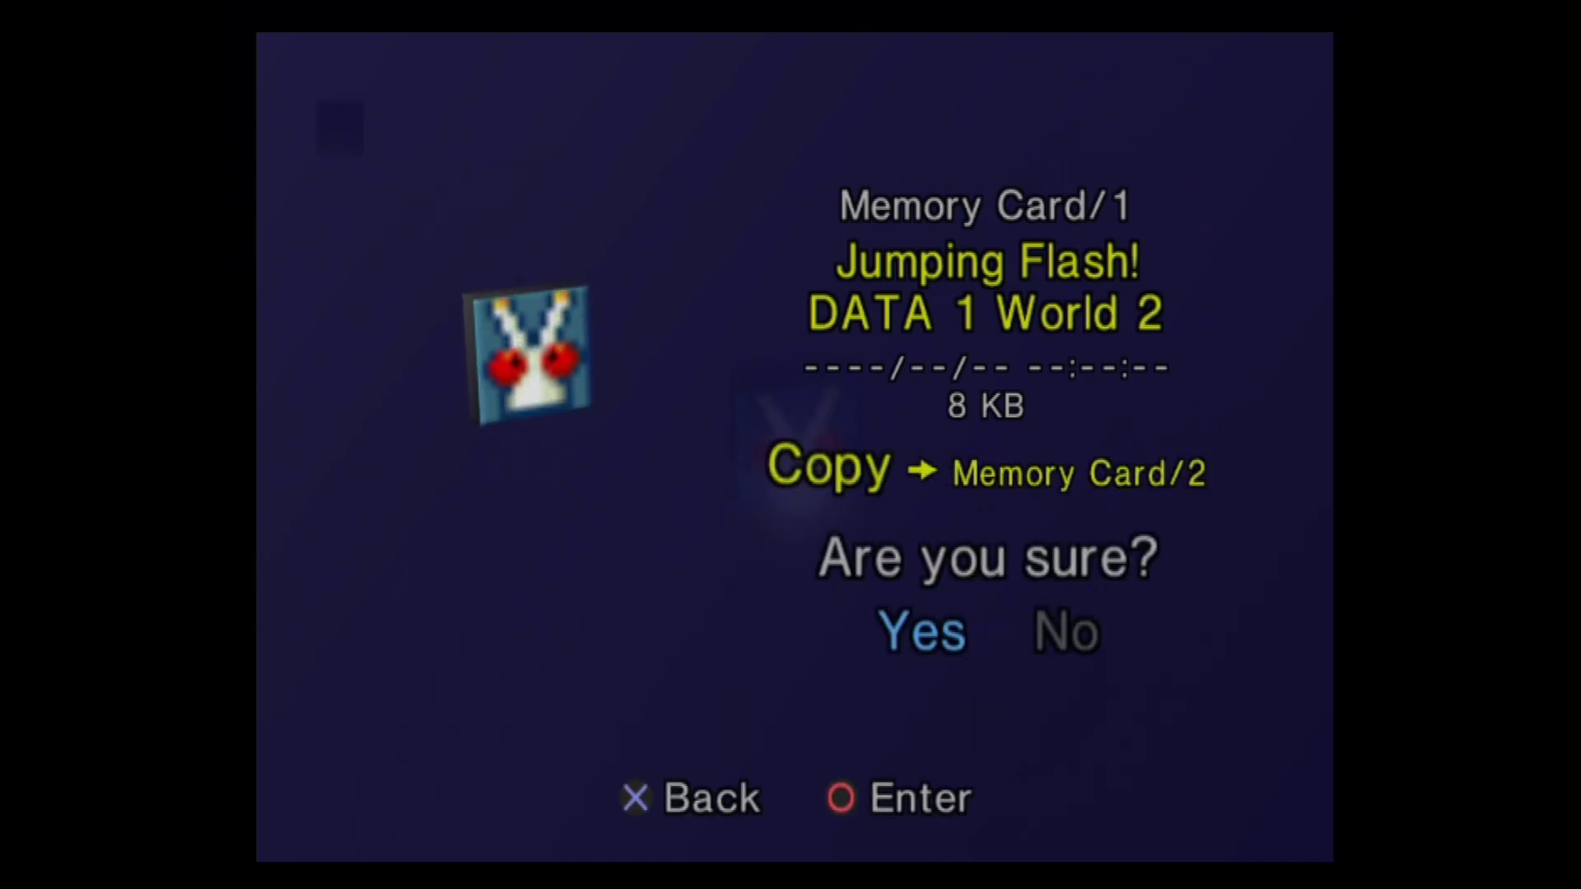
{"action": "key", "text": "Return"}
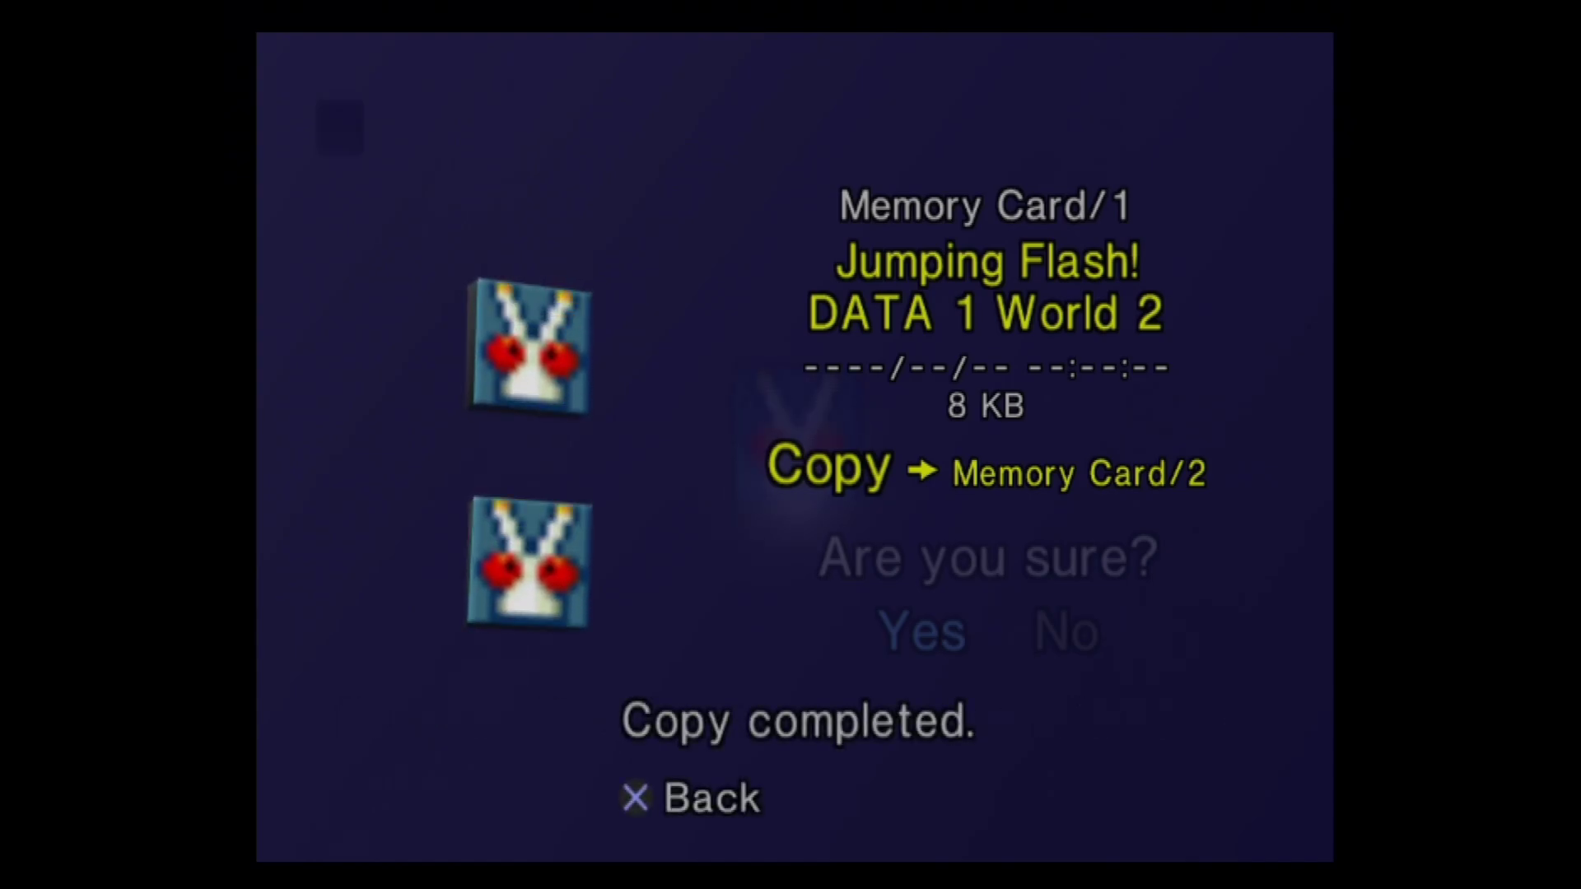
{"action": "key", "text": "x"}
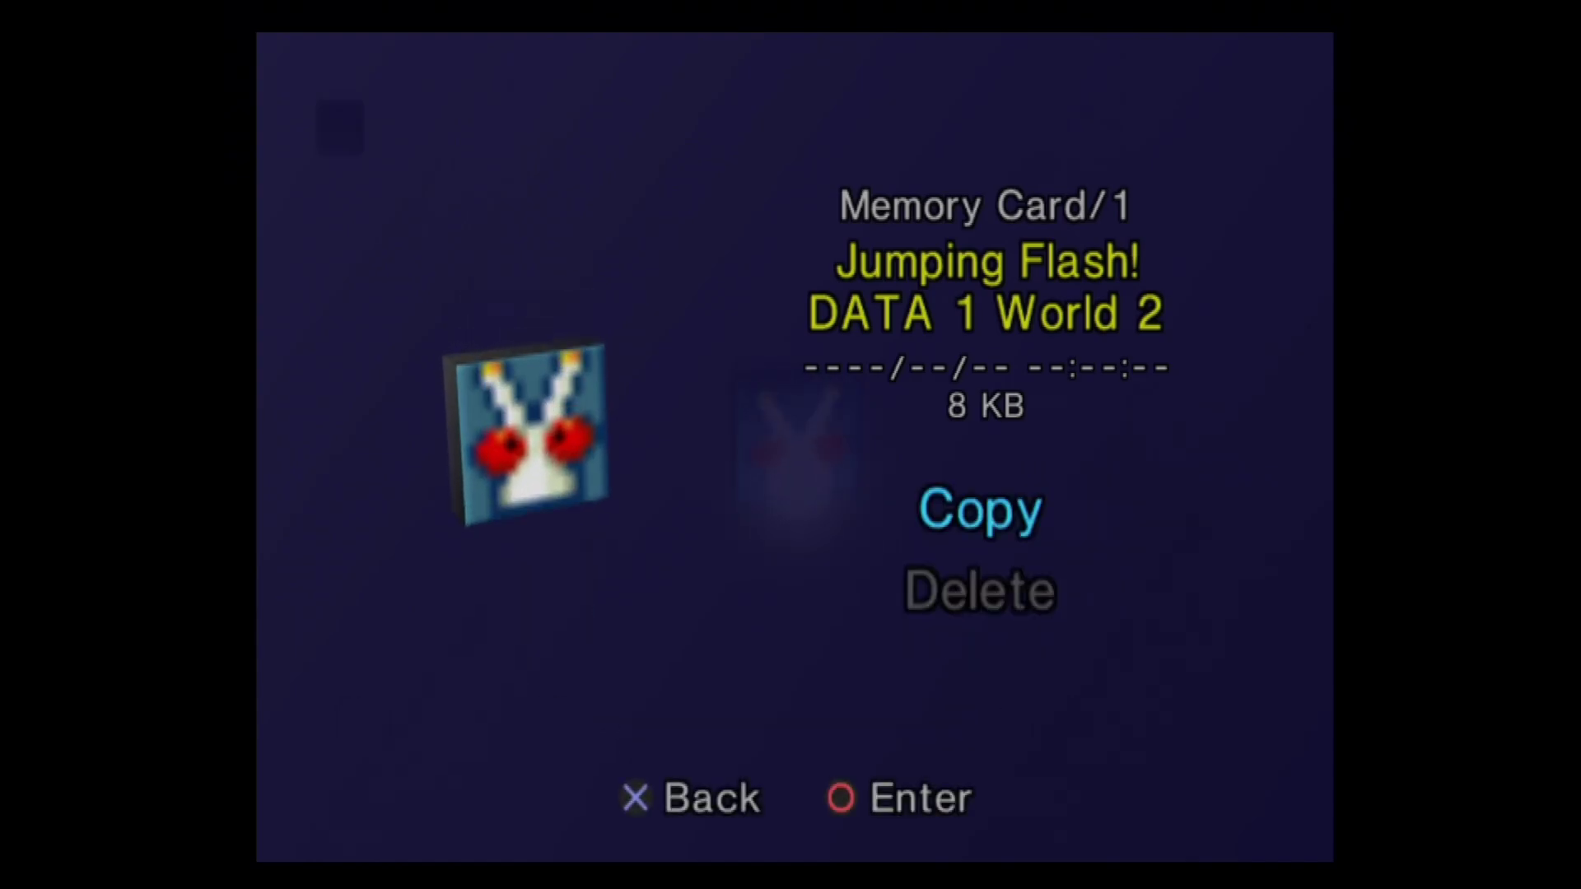
{"action": "key", "text": "x"}
{"action": "key", "text": "x"}
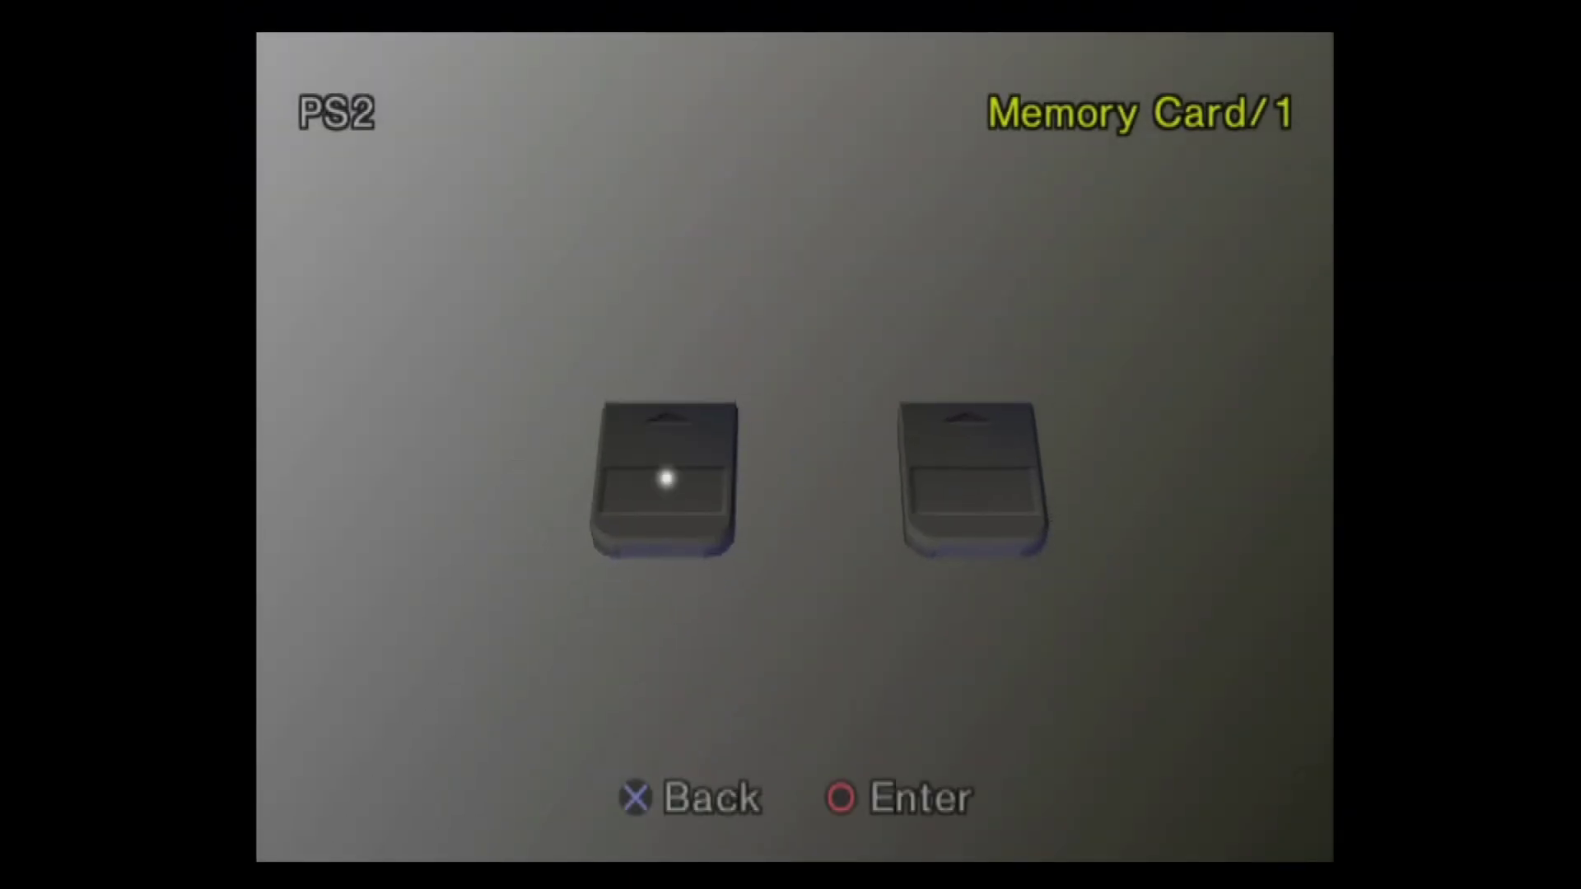
Open Memory Card/2 and check its list for the copied Jumping Flash! save
{"action": "key", "text": "Right"}
{"action": "key", "text": "Return"}
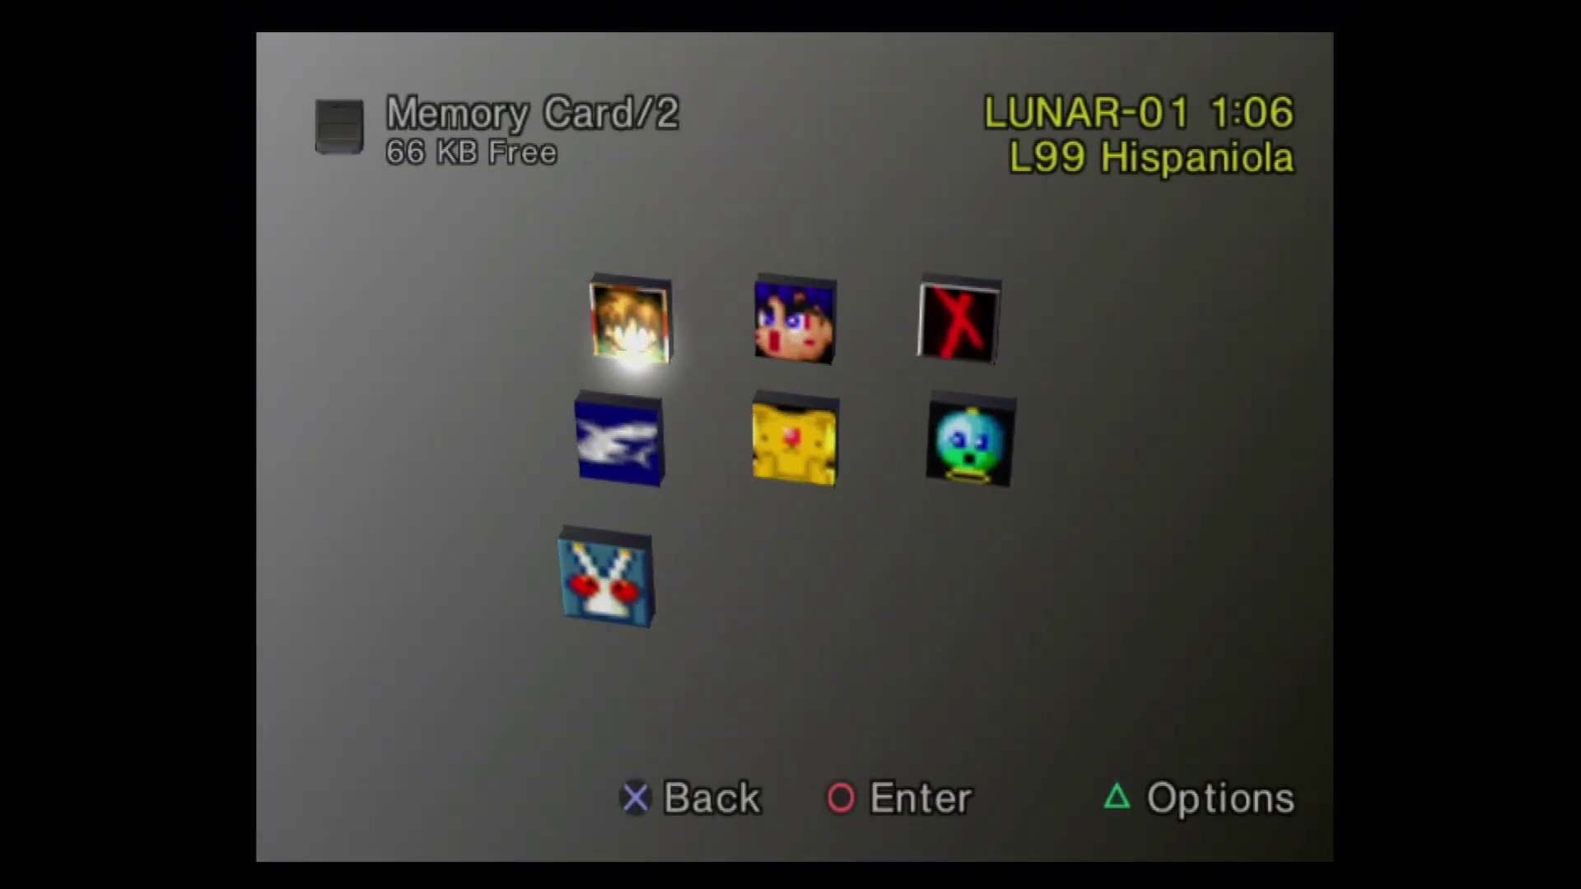
{"action": "key", "text": "Down"}
{"action": "key", "text": "Down"}
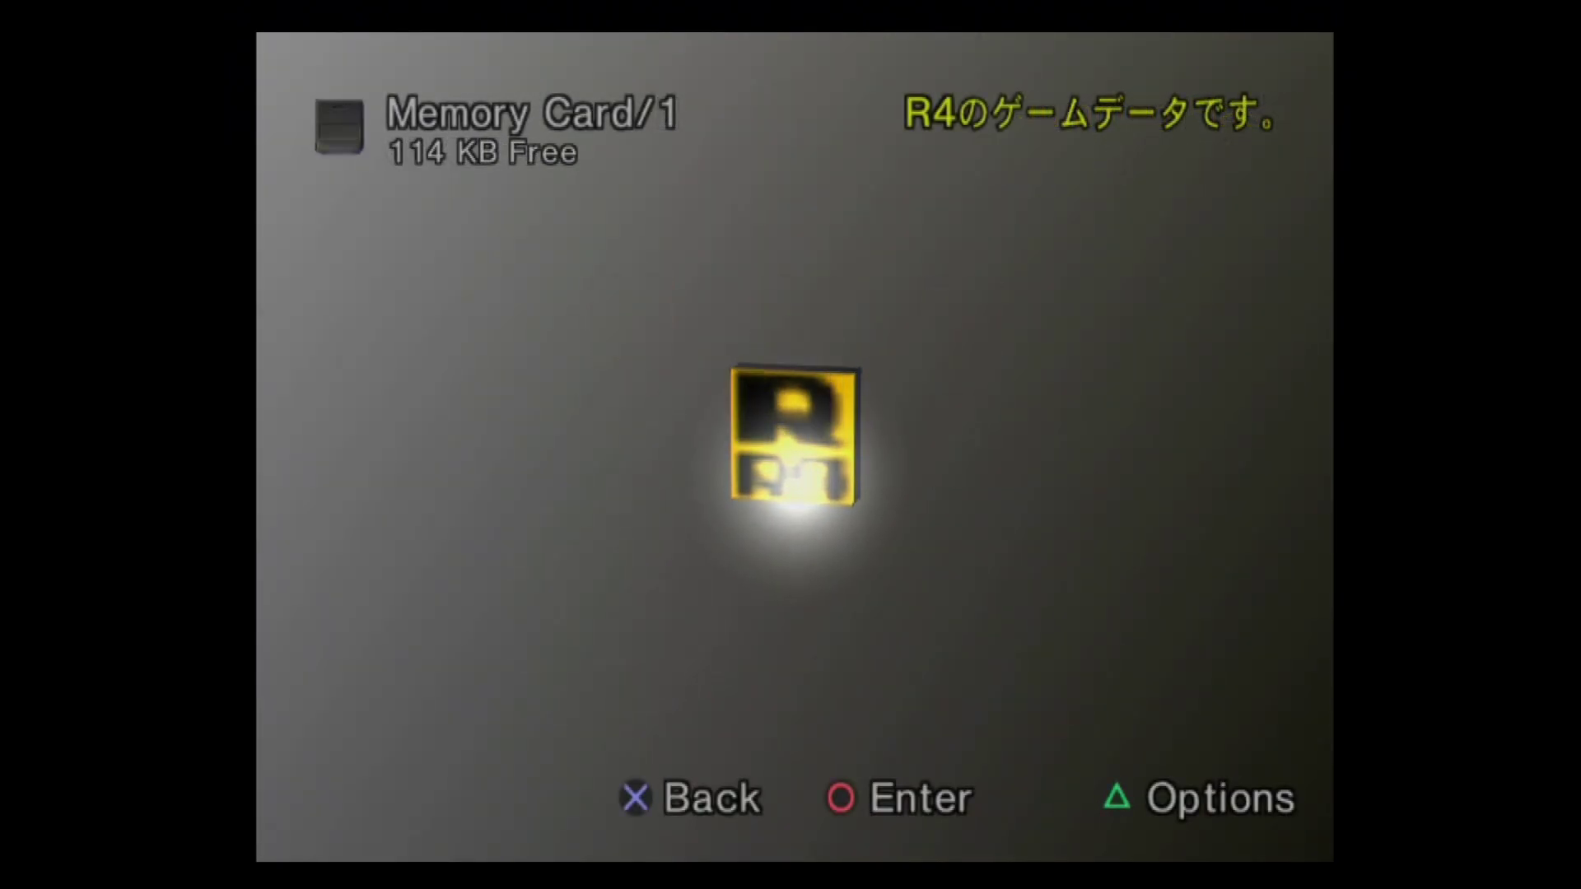
{"action": "key", "text": "Escape"}
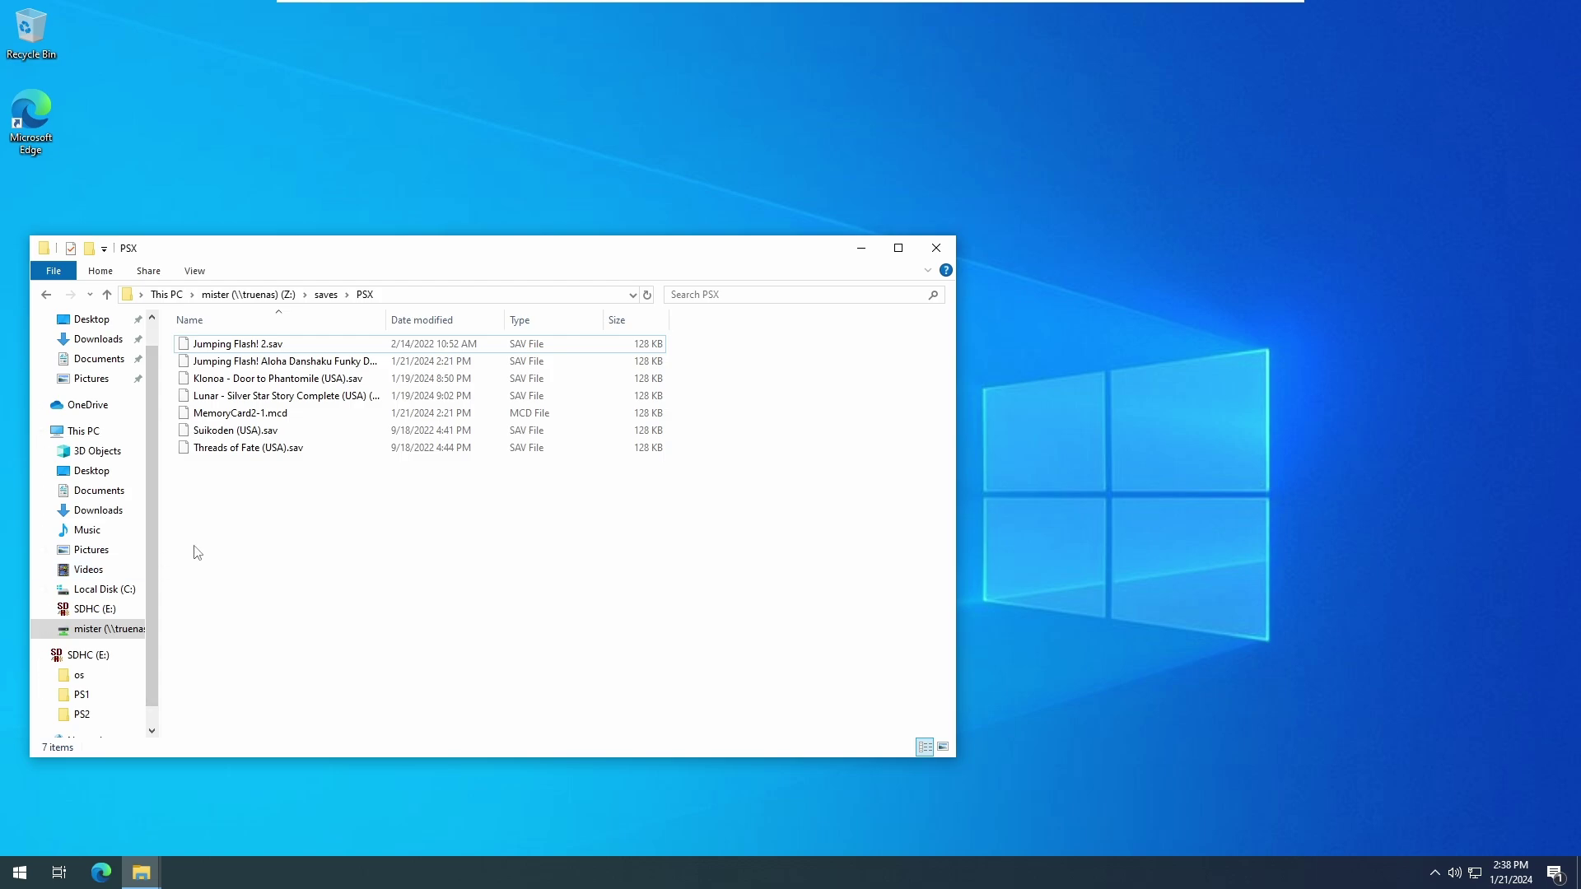
In File Explorer, open the R4 - Ridge Racer Type 4 (Japan) game folder and check the PSX saves folder for a matching save
{"action": "left_click", "coordinate": [150, 873]}
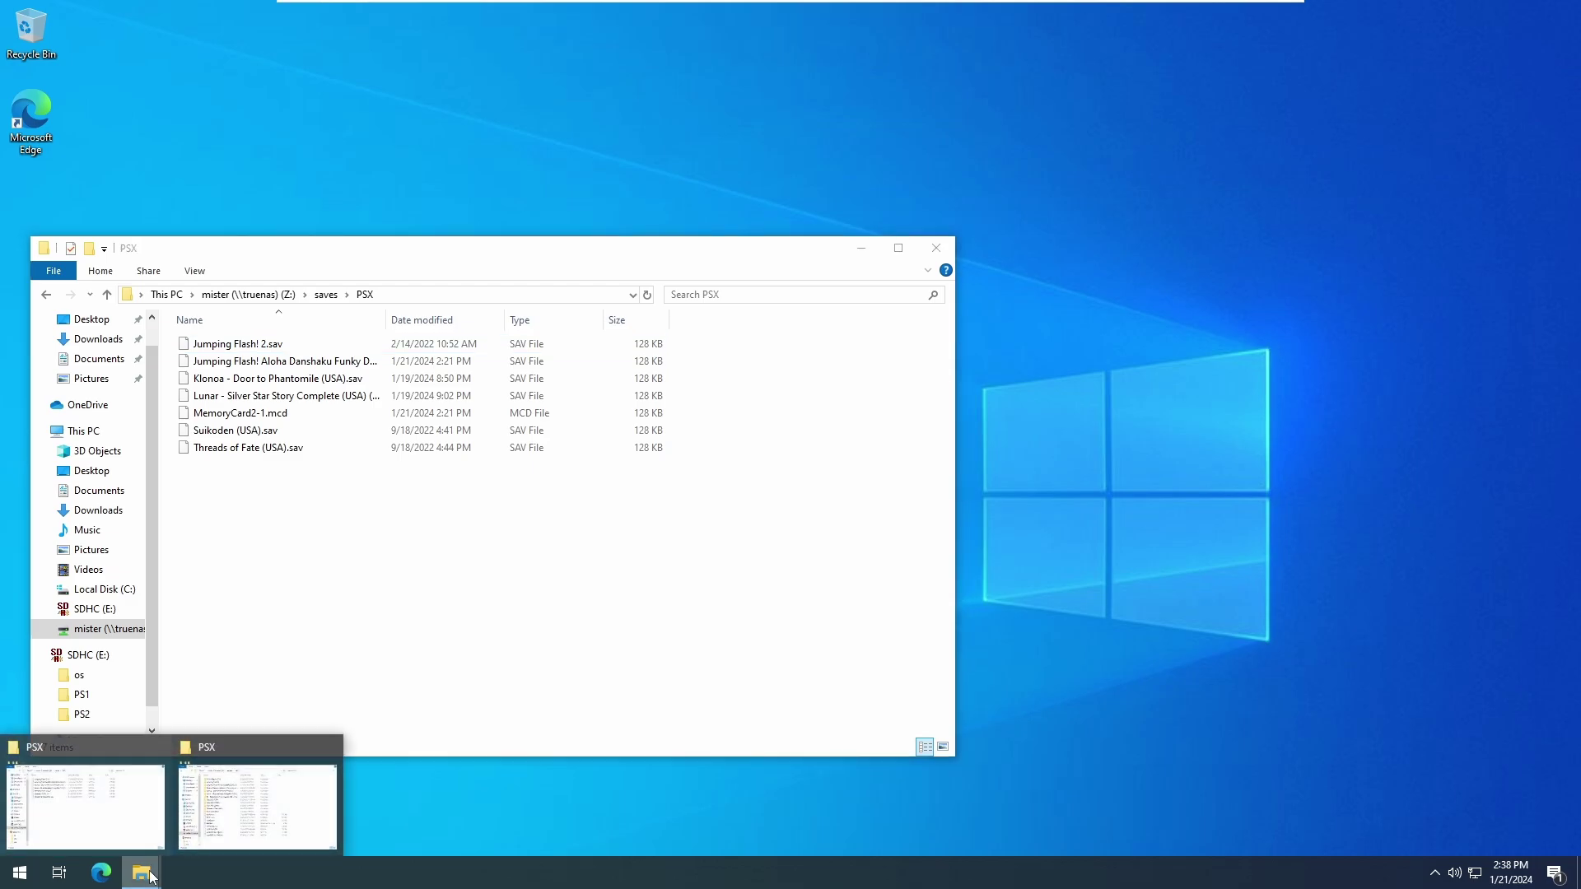
{"action": "left_click", "coordinate": [214, 810]}
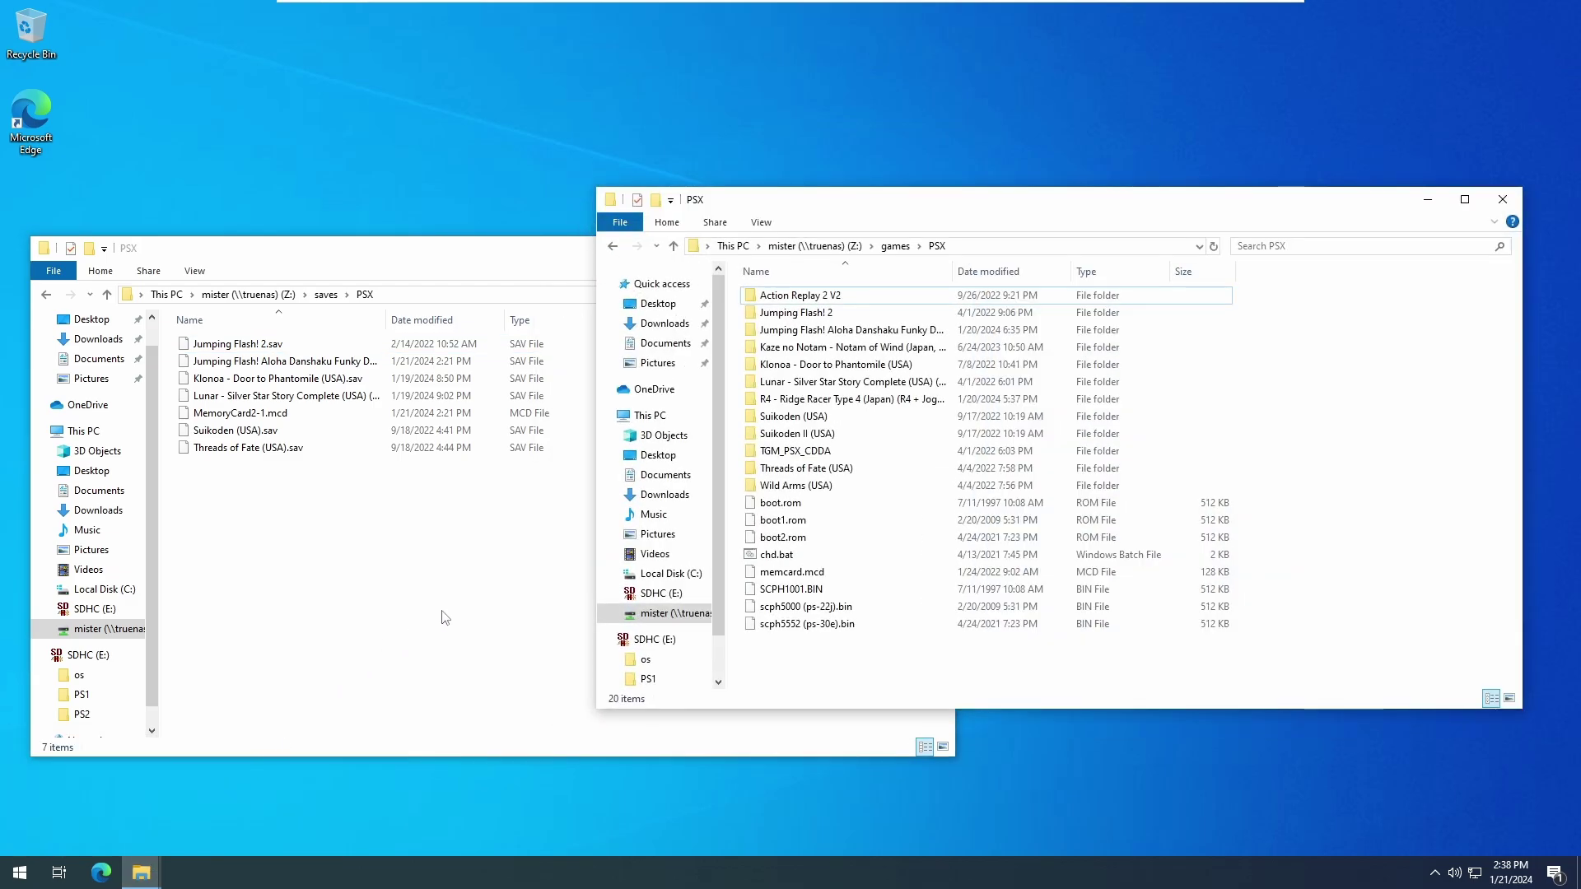
{"action": "double_click", "coordinate": [789, 401]}
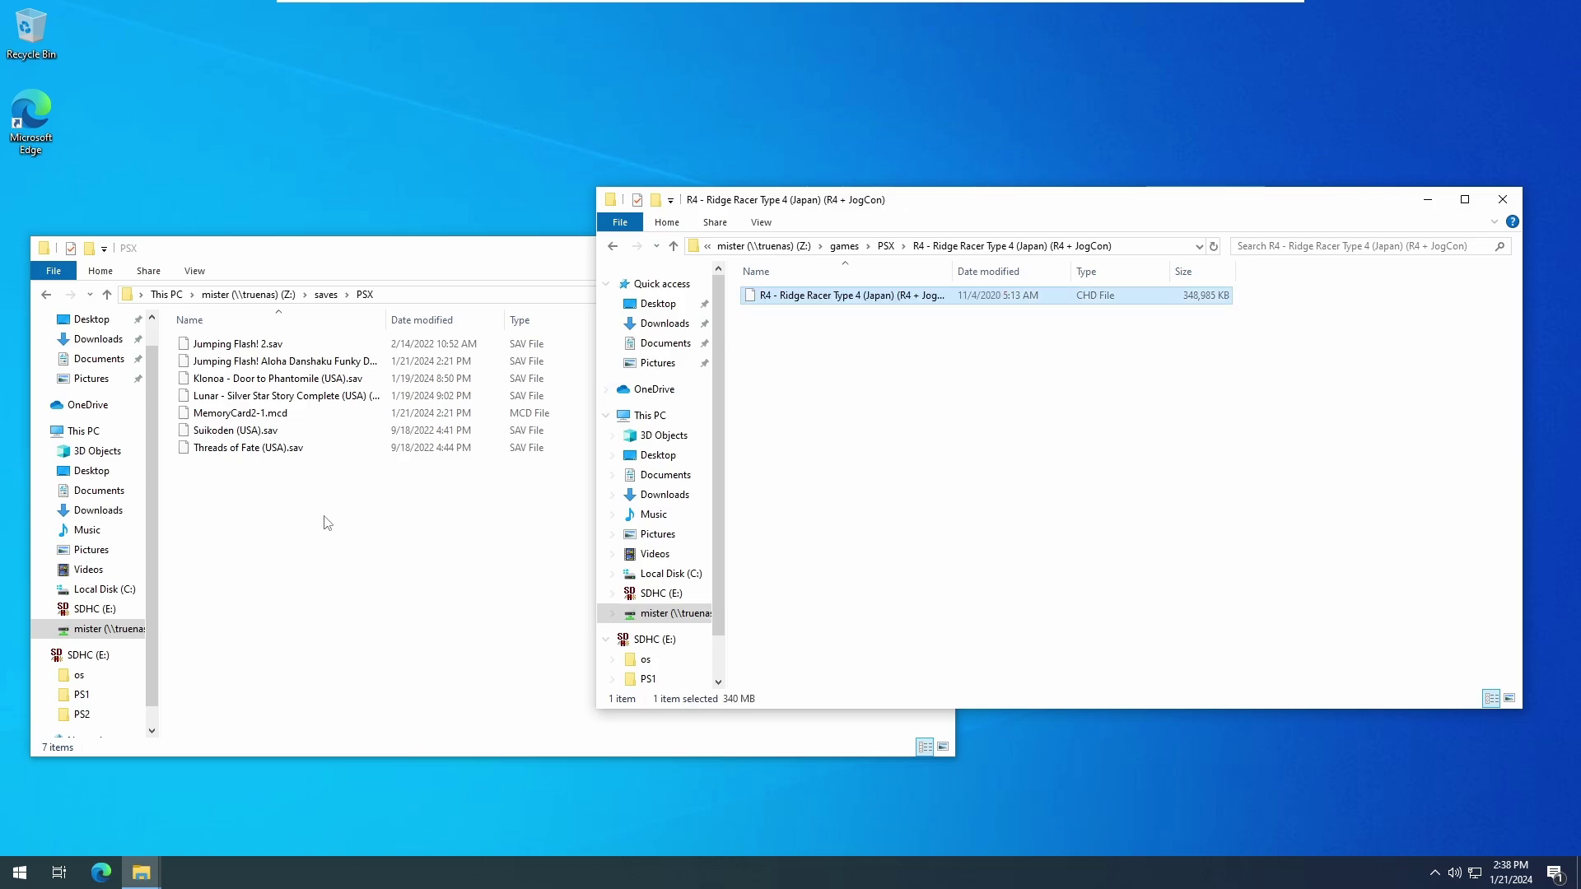
{"action": "left_click", "coordinate": [226, 515]}
{"action": "left_click", "coordinate": [216, 430]}
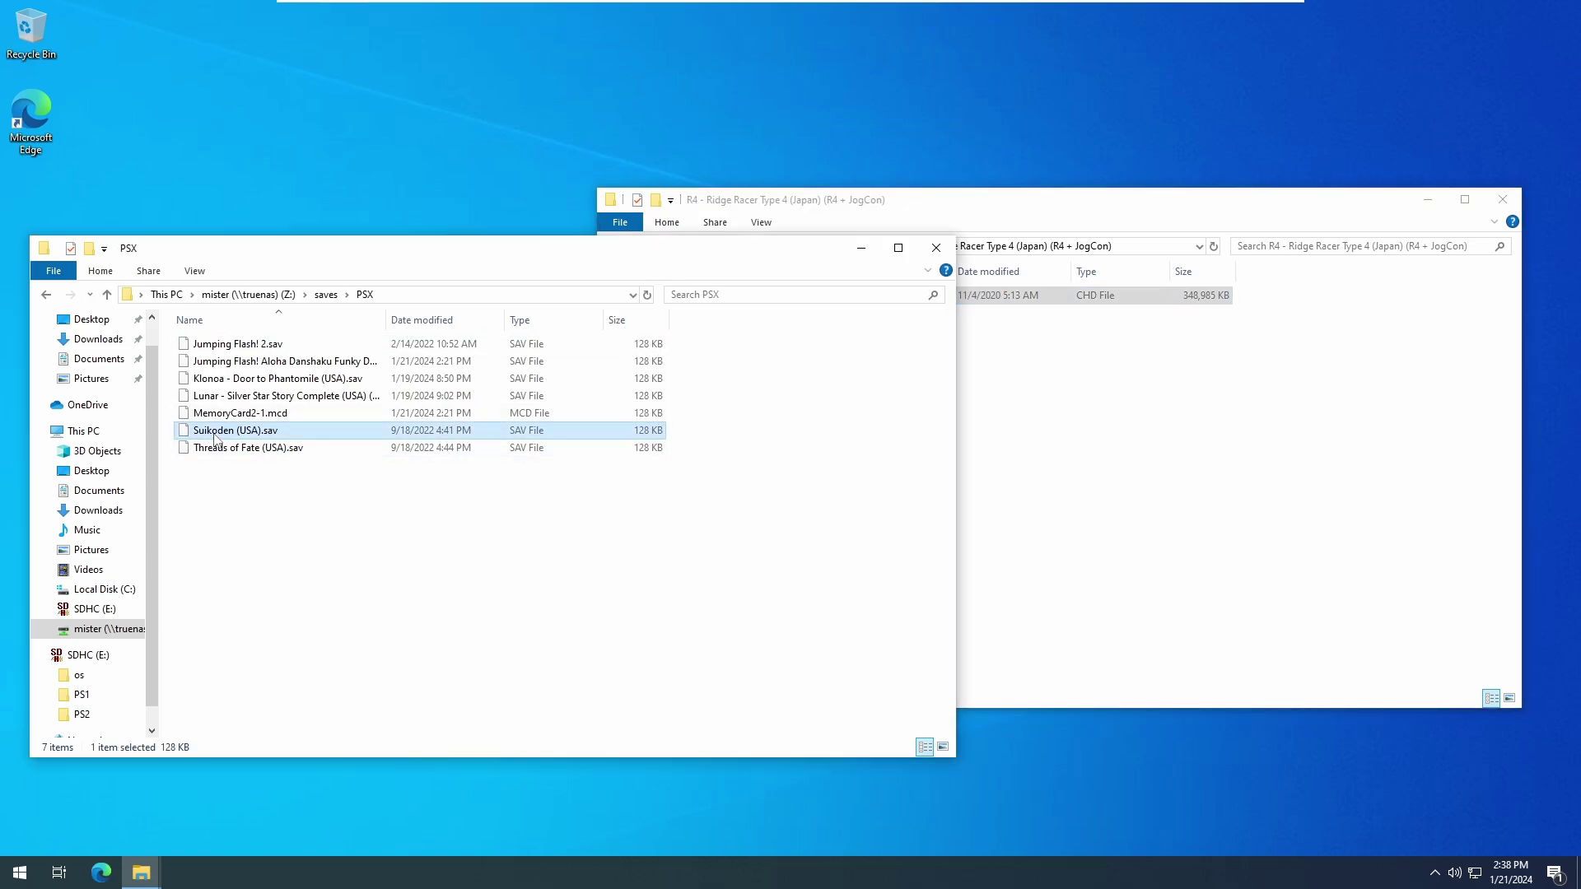
{"action": "key", "text": "shift+Up"}
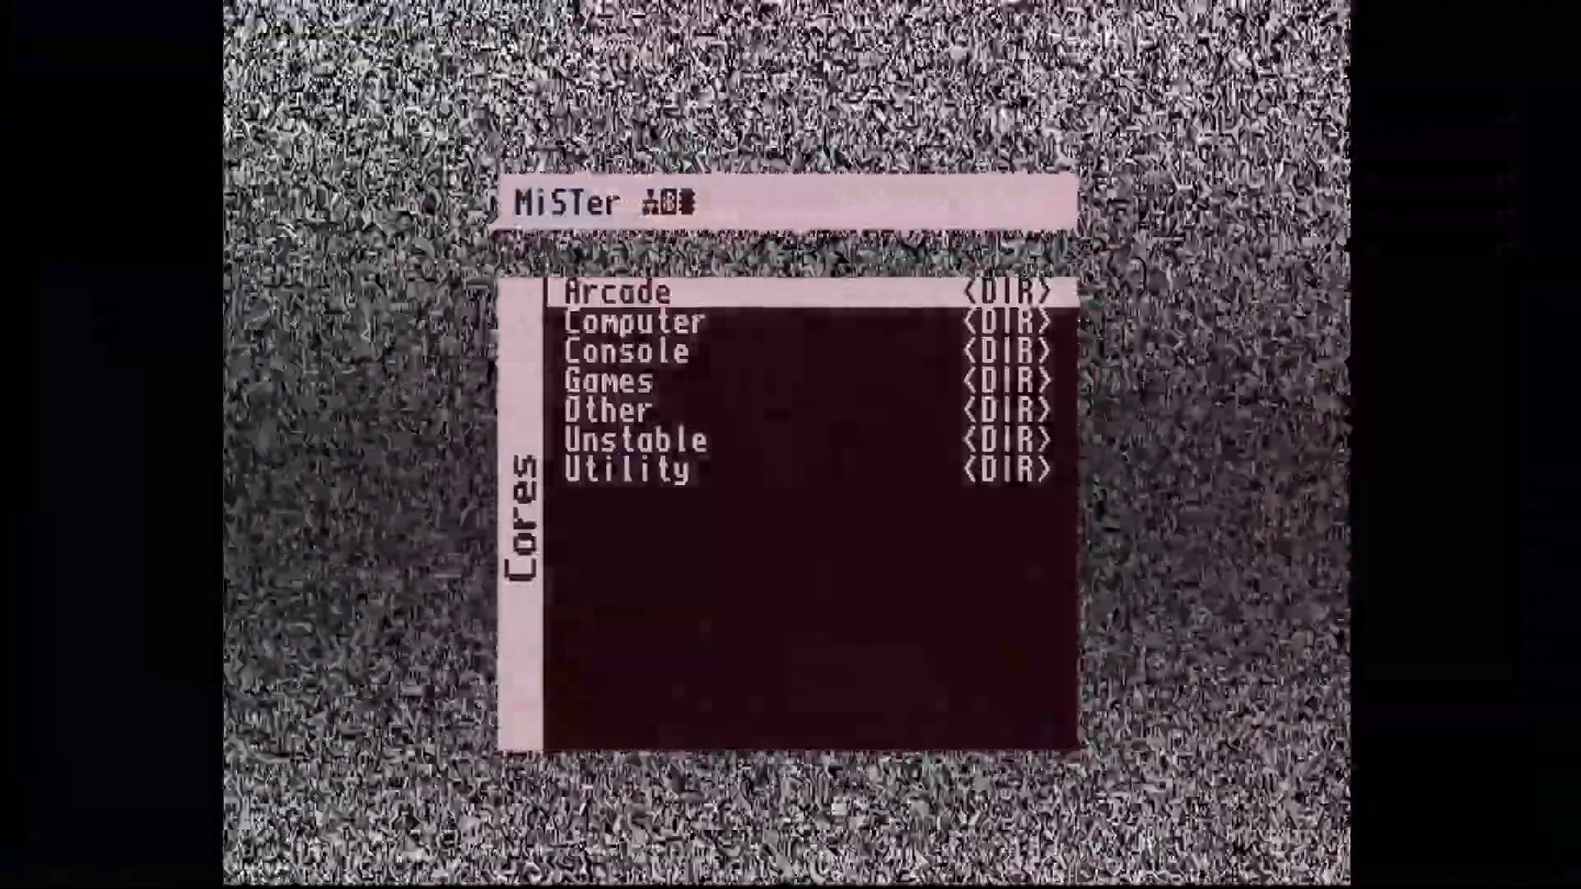
On the MiSTer, start the R4 game in the PSX core from the Console cores and open the OSD after the boot animation
{"action": "key", "text": "Down"}
{"action": "key", "text": "Down"}
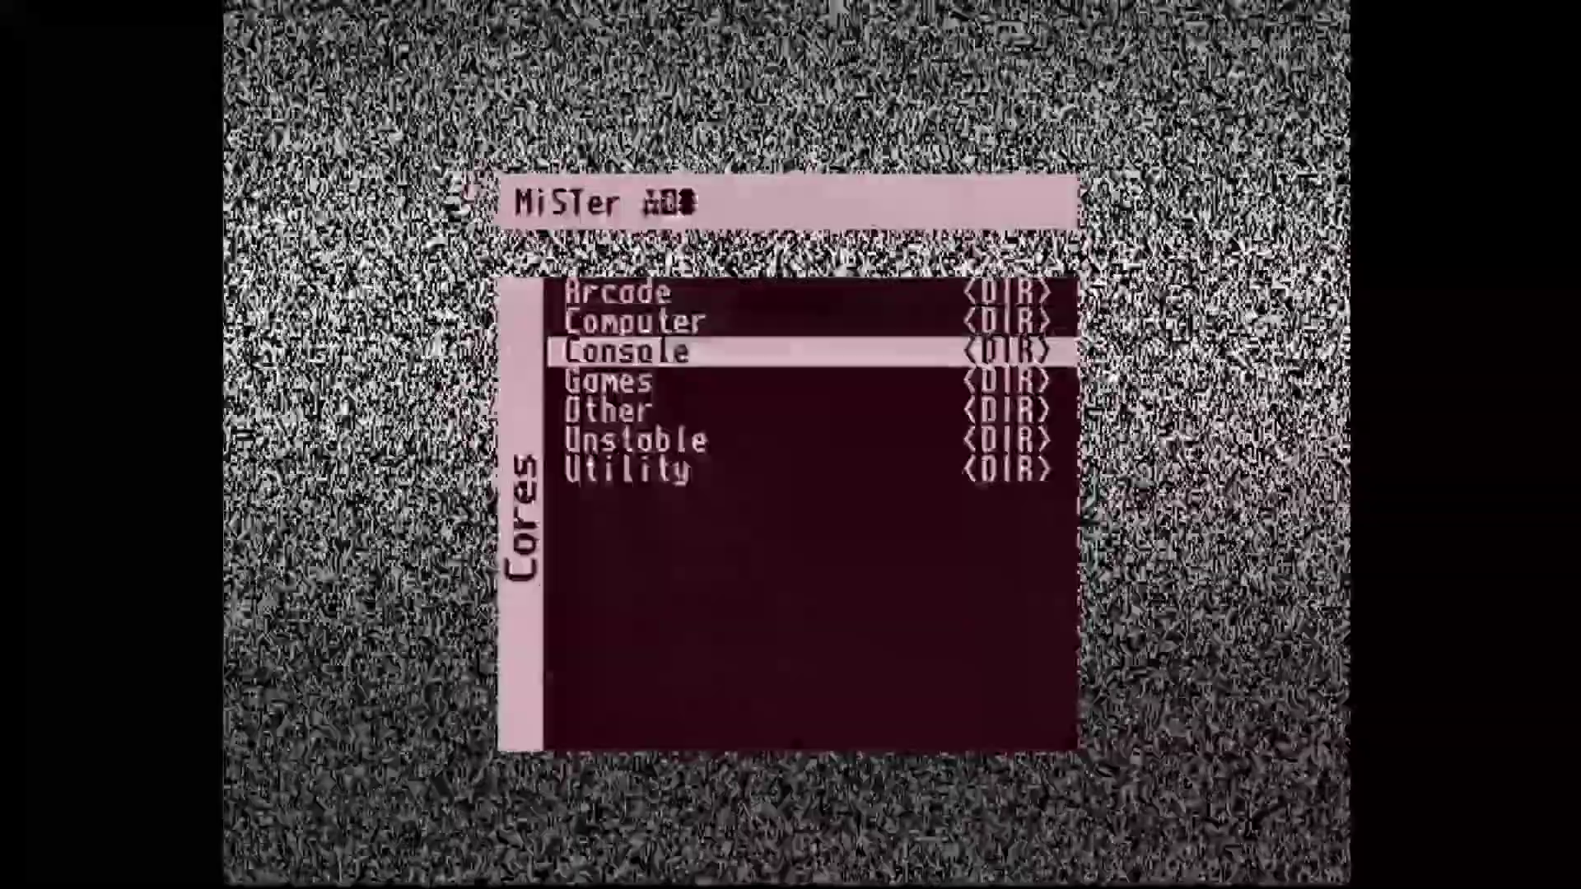
{"action": "key", "text": "Return"}
{"action": "key", "text": "Right"}
{"action": "key", "text": "Right"}
{"action": "key", "text": "Down"}
{"action": "key", "text": "Down"}
{"action": "key", "text": "Down"}
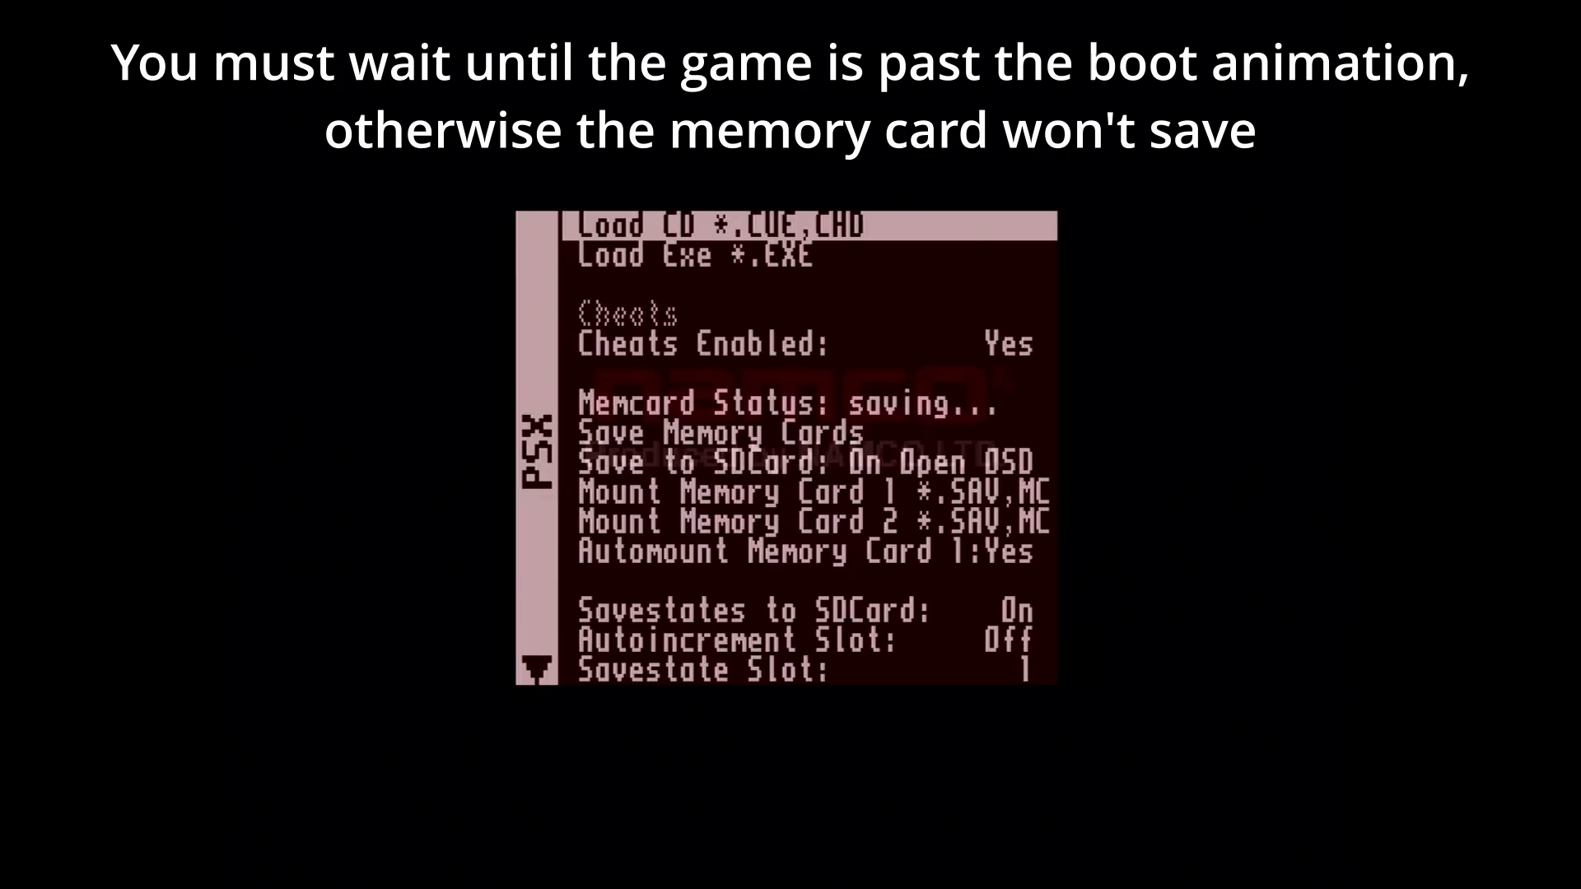
Choose the Mount Memory Card 1 option in the PSX core's OSD
{"action": "key", "text": "Down"}
{"action": "key", "text": "Down"}
{"action": "key", "text": "Down"}
{"action": "key", "text": "Down"}
{"action": "key", "text": "Down"}
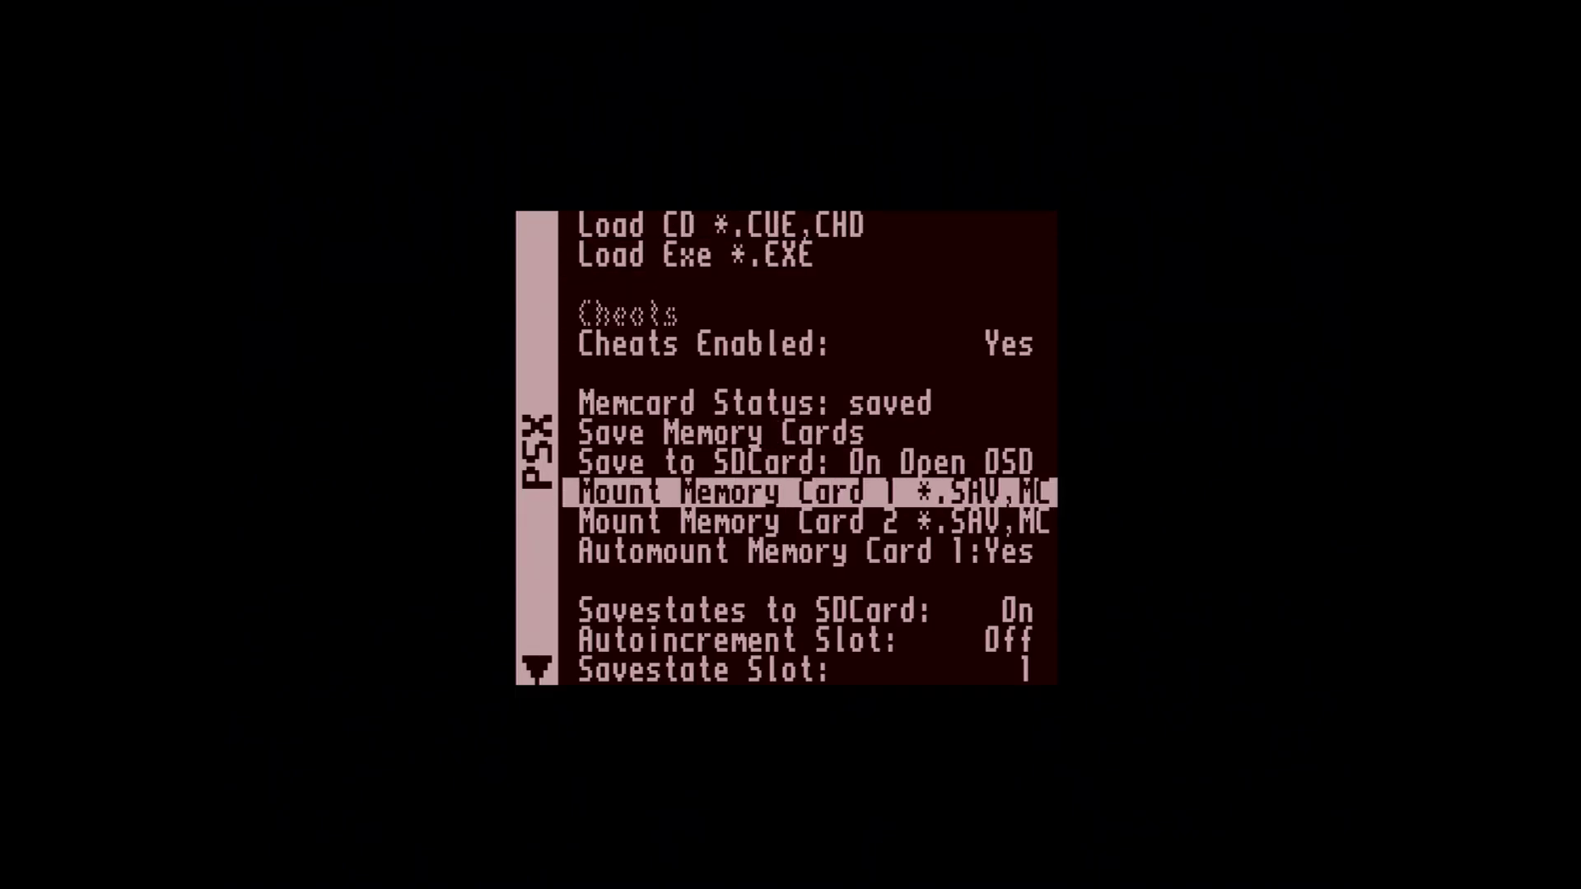
{"action": "key", "text": "Return"}
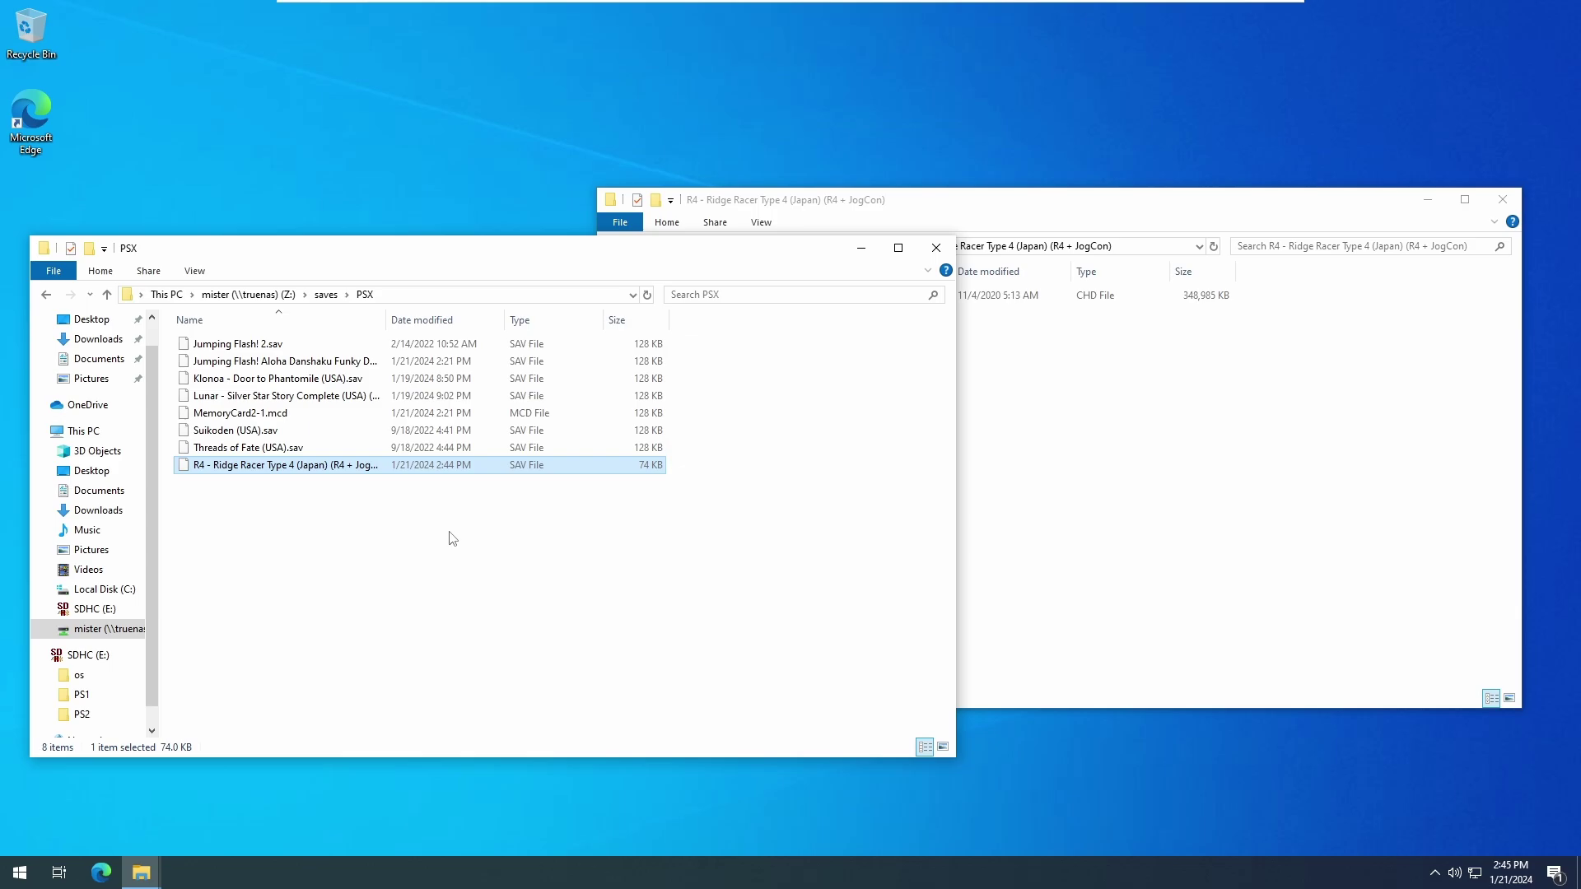
In File Explorer, copy MemoryCard1-1.mcd from the SD card's PS1\MemoryCard1 folder into the MiSTer's PSX saves folder
{"action": "left_click", "coordinate": [1112, 450]}
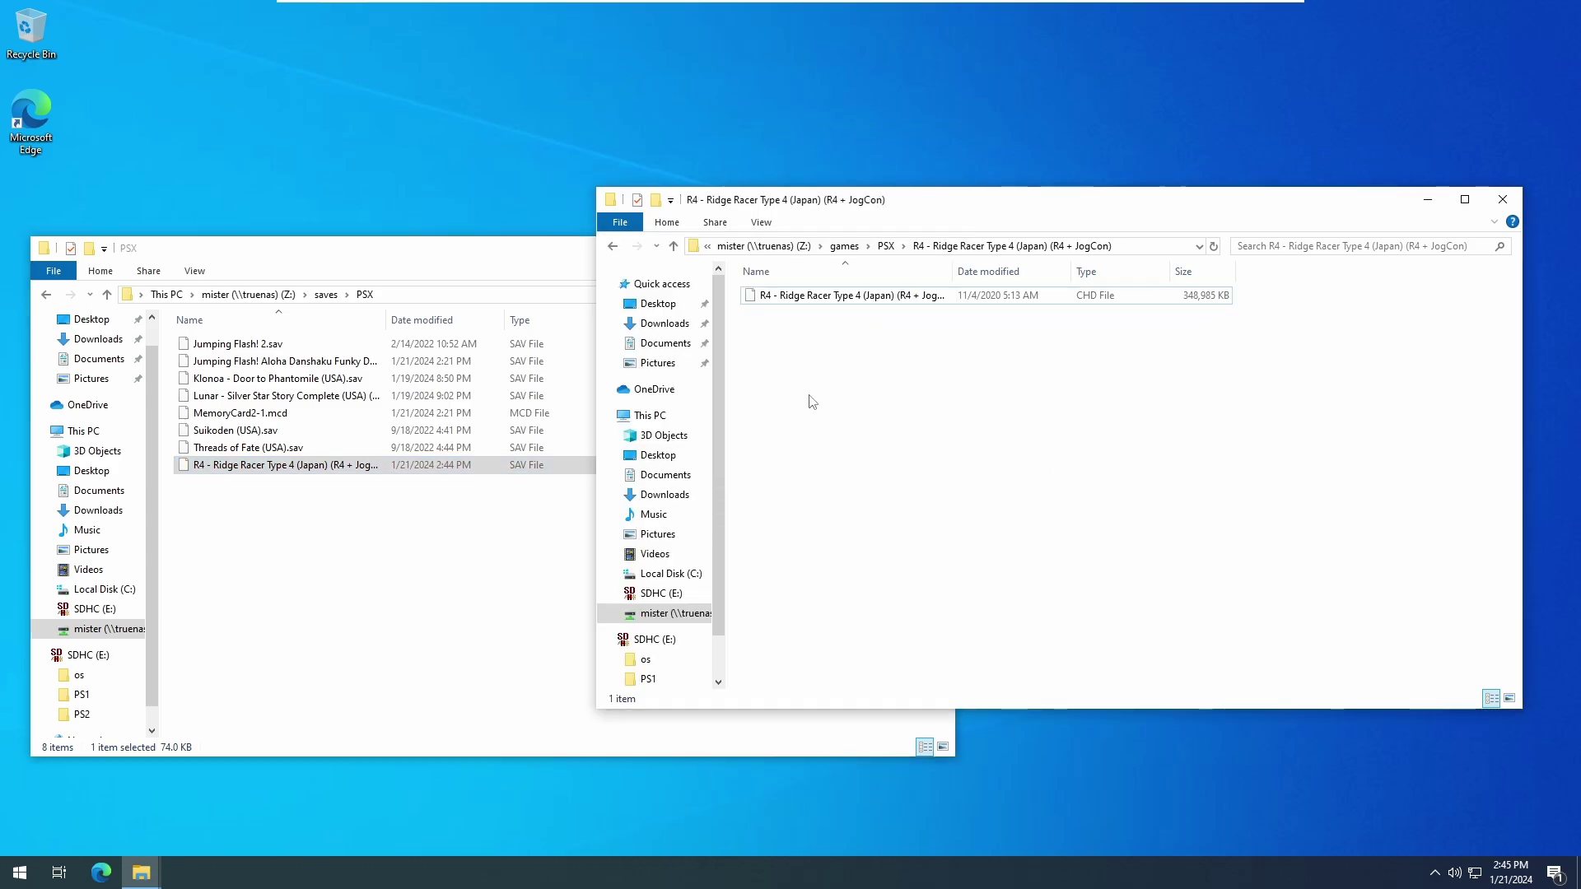
{"action": "left_click", "coordinate": [660, 592]}
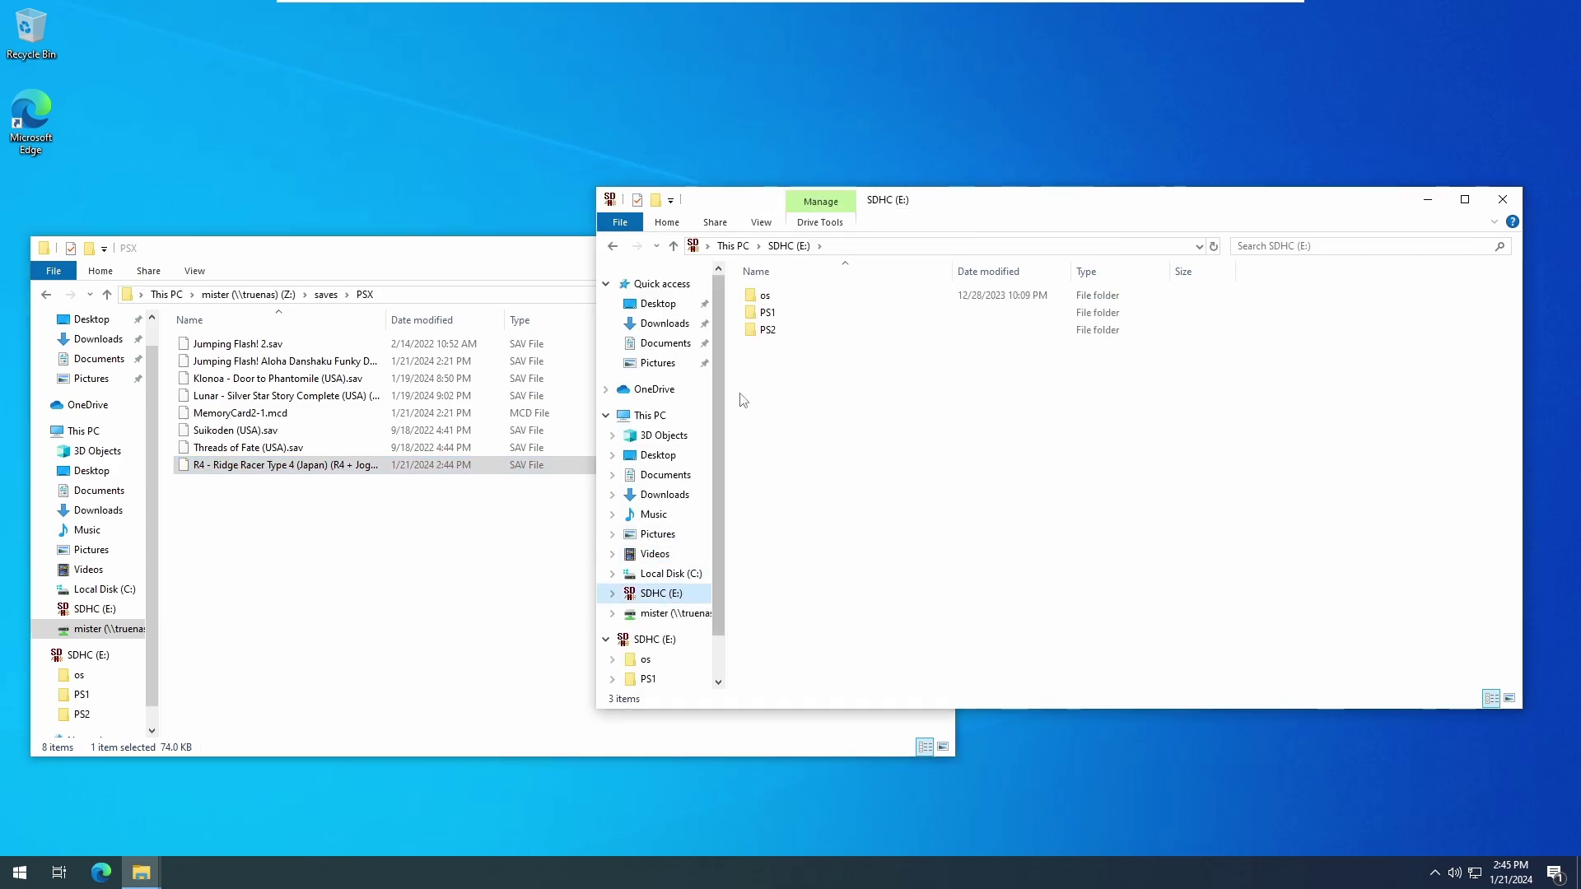
{"action": "double_click", "coordinate": [774, 313]}
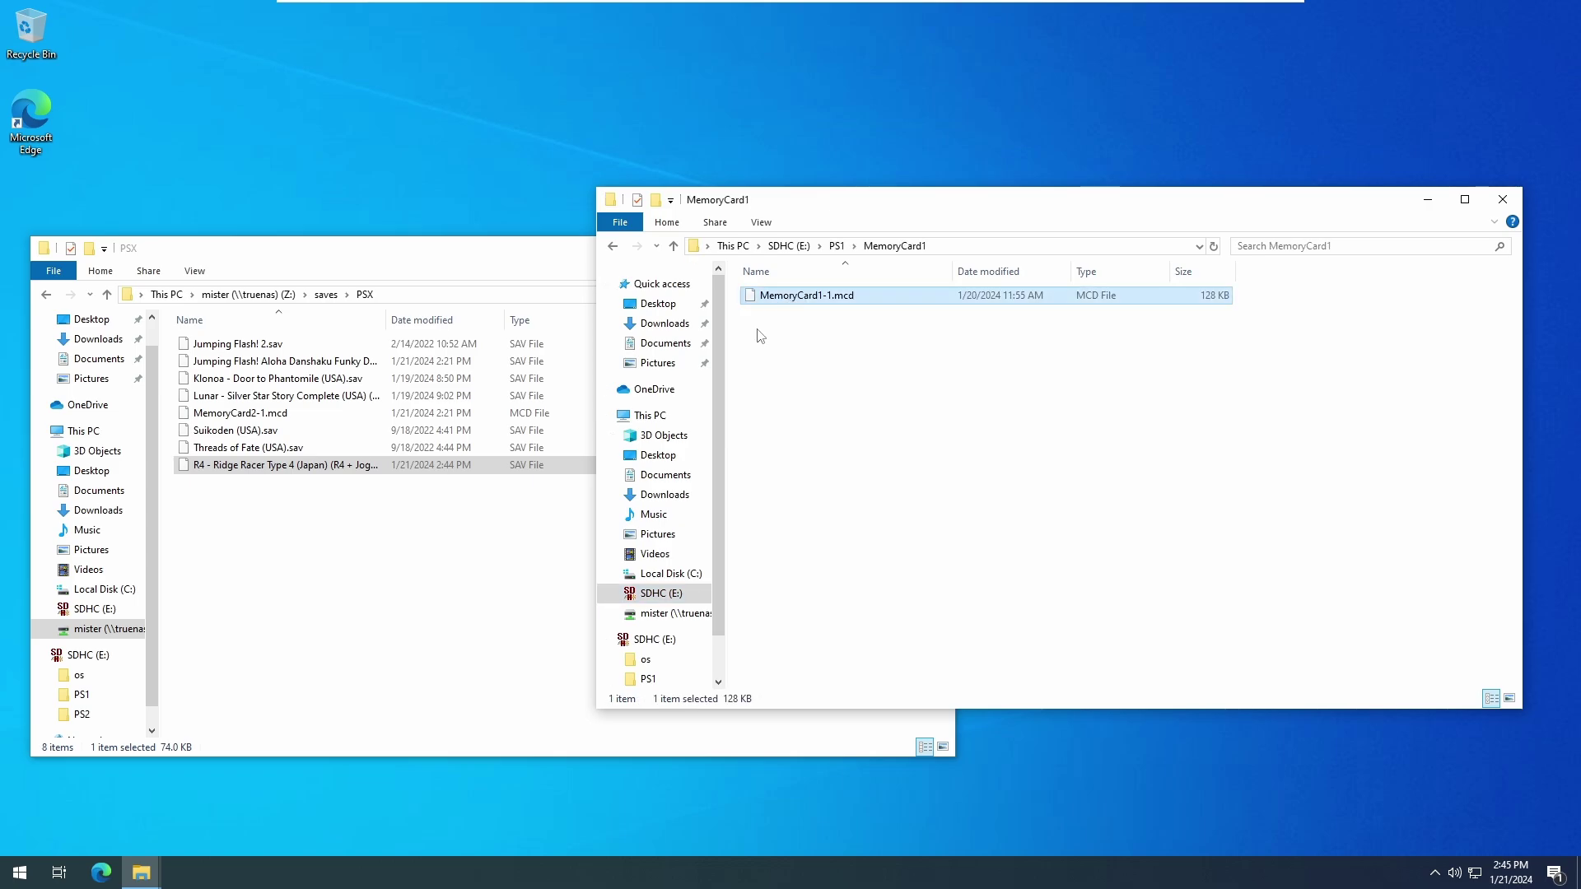
{"action": "left_click", "coordinate": [491, 583]}
{"action": "key", "text": "ctrl+v"}
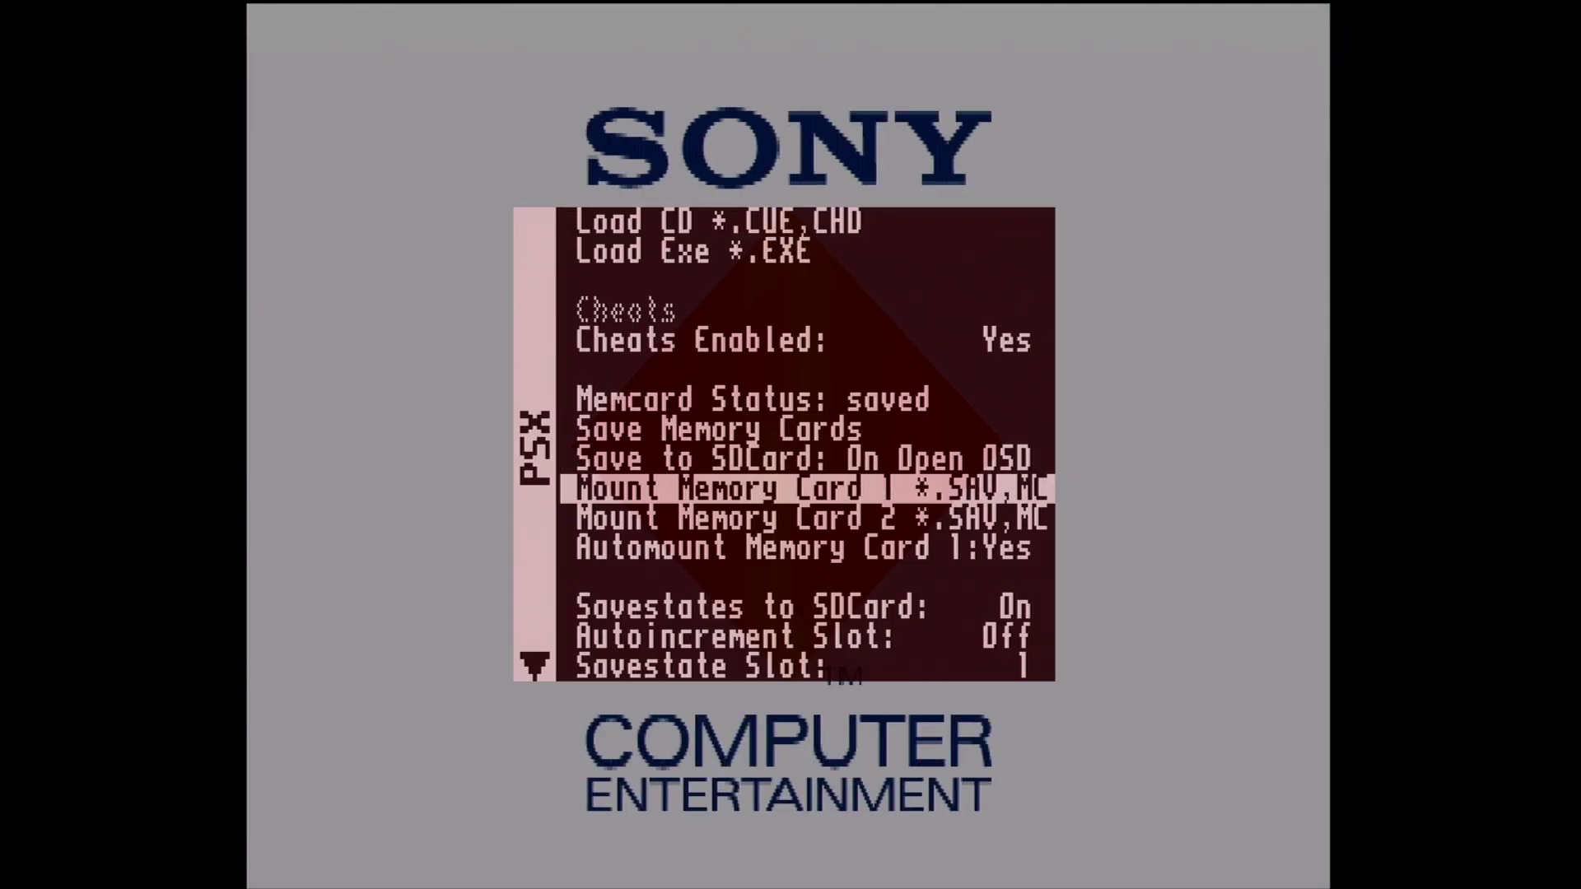
Mount the R4 - Ridge Racer Type 4 (Japan) (R4 + JogCon).sav file as Memory Card 1
{"action": "key", "text": "Return"}
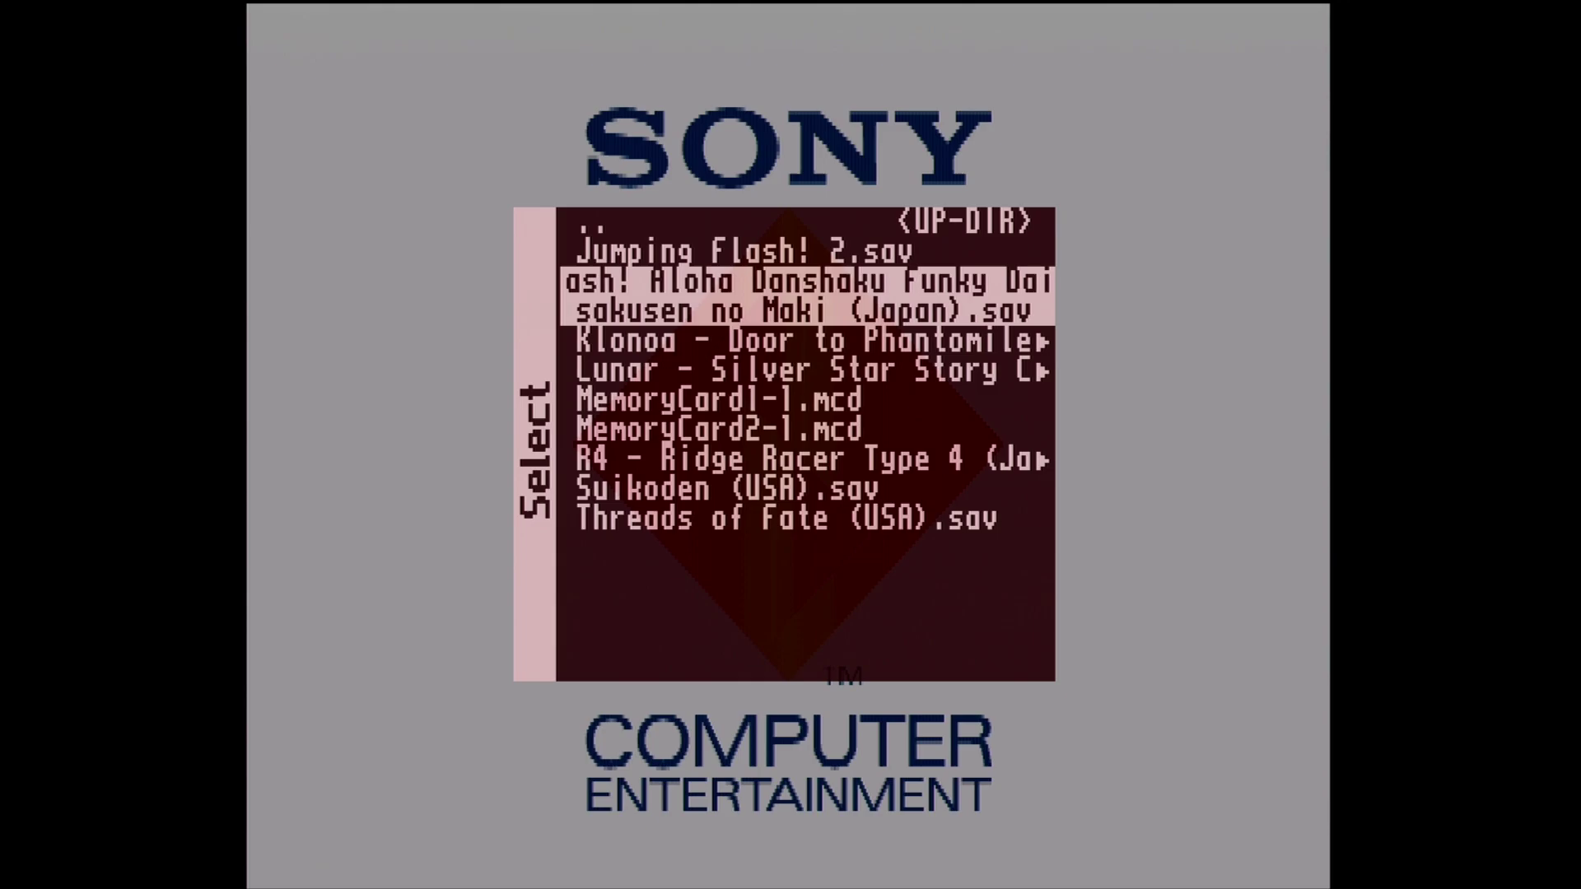
{"action": "key", "text": "Down"}
{"action": "key", "text": "Down"}
{"action": "key", "text": "Down"}
{"action": "key", "text": "Down"}
{"action": "key", "text": "Down"}
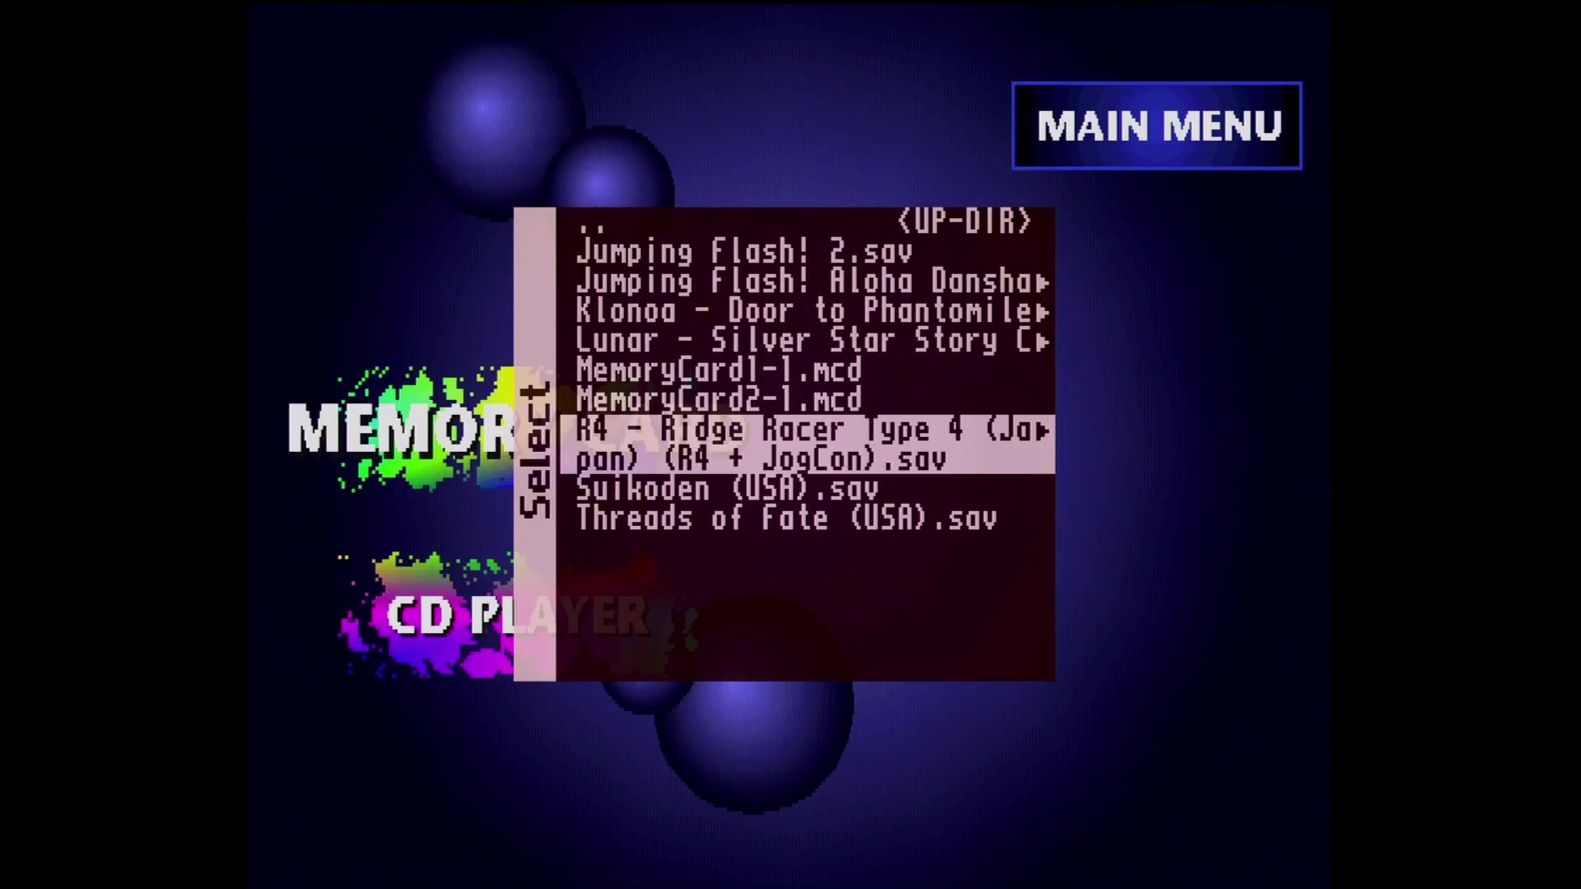
{"action": "key", "text": "Return"}
Reopen the PSX core's OSD and mount MemoryCard1-1.mcd as Memory Card 2
{"action": "key", "text": "F12"}
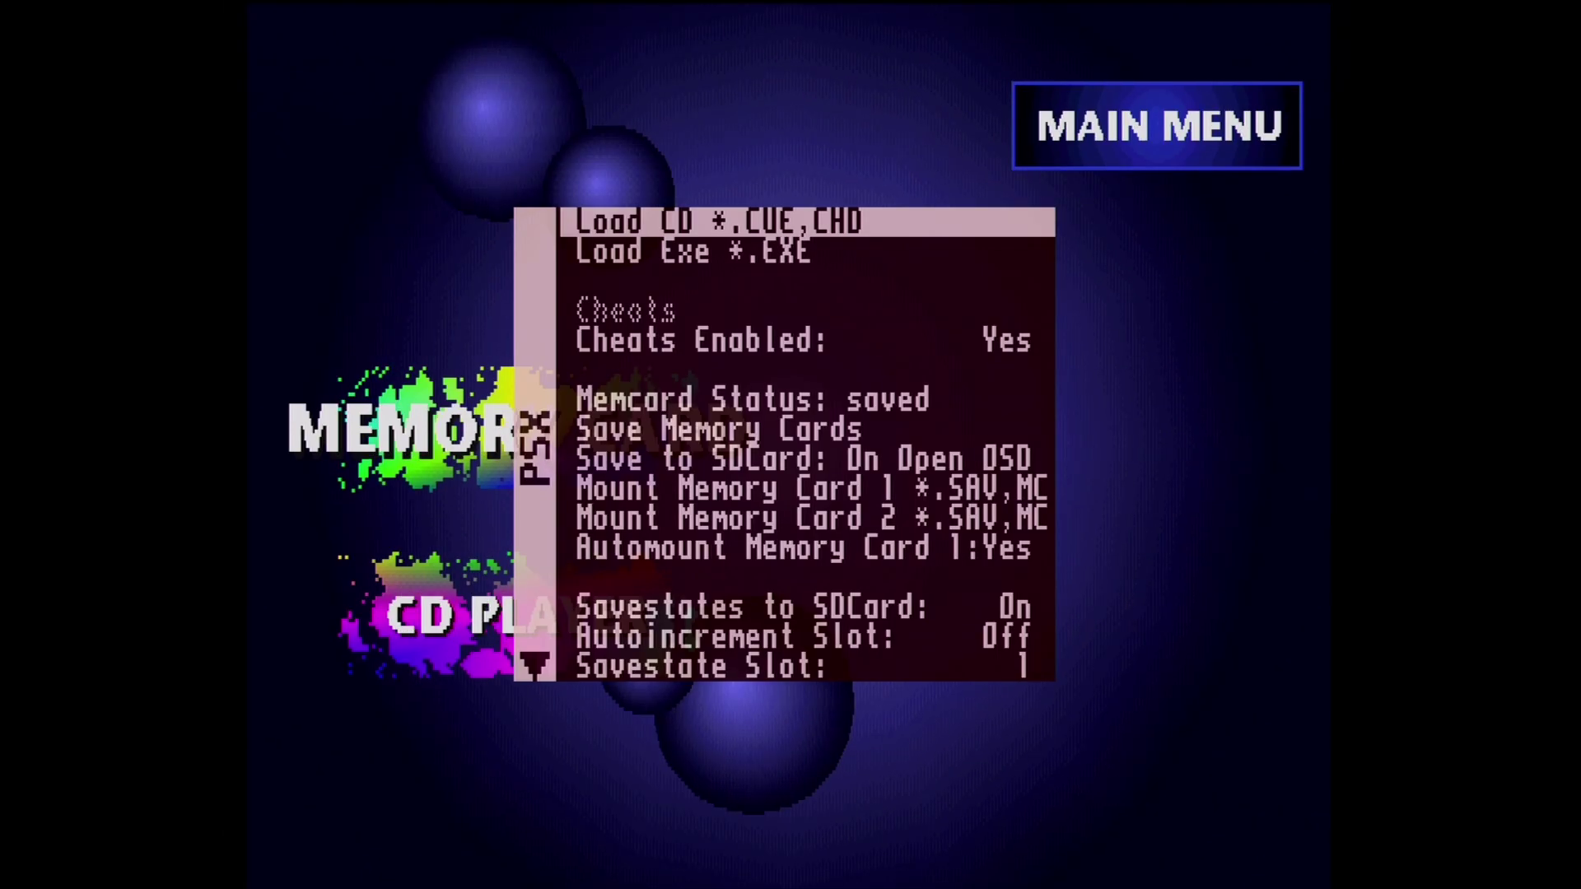
{"action": "key", "text": "Down"}
{"action": "key", "text": "Down"}
{"action": "key", "text": "Down"}
{"action": "key", "text": "Down"}
{"action": "key", "text": "Down"}
{"action": "key", "text": "Down"}
{"action": "key", "text": "Down"}
{"action": "key", "text": "Down"}
{"action": "key", "text": "Return"}
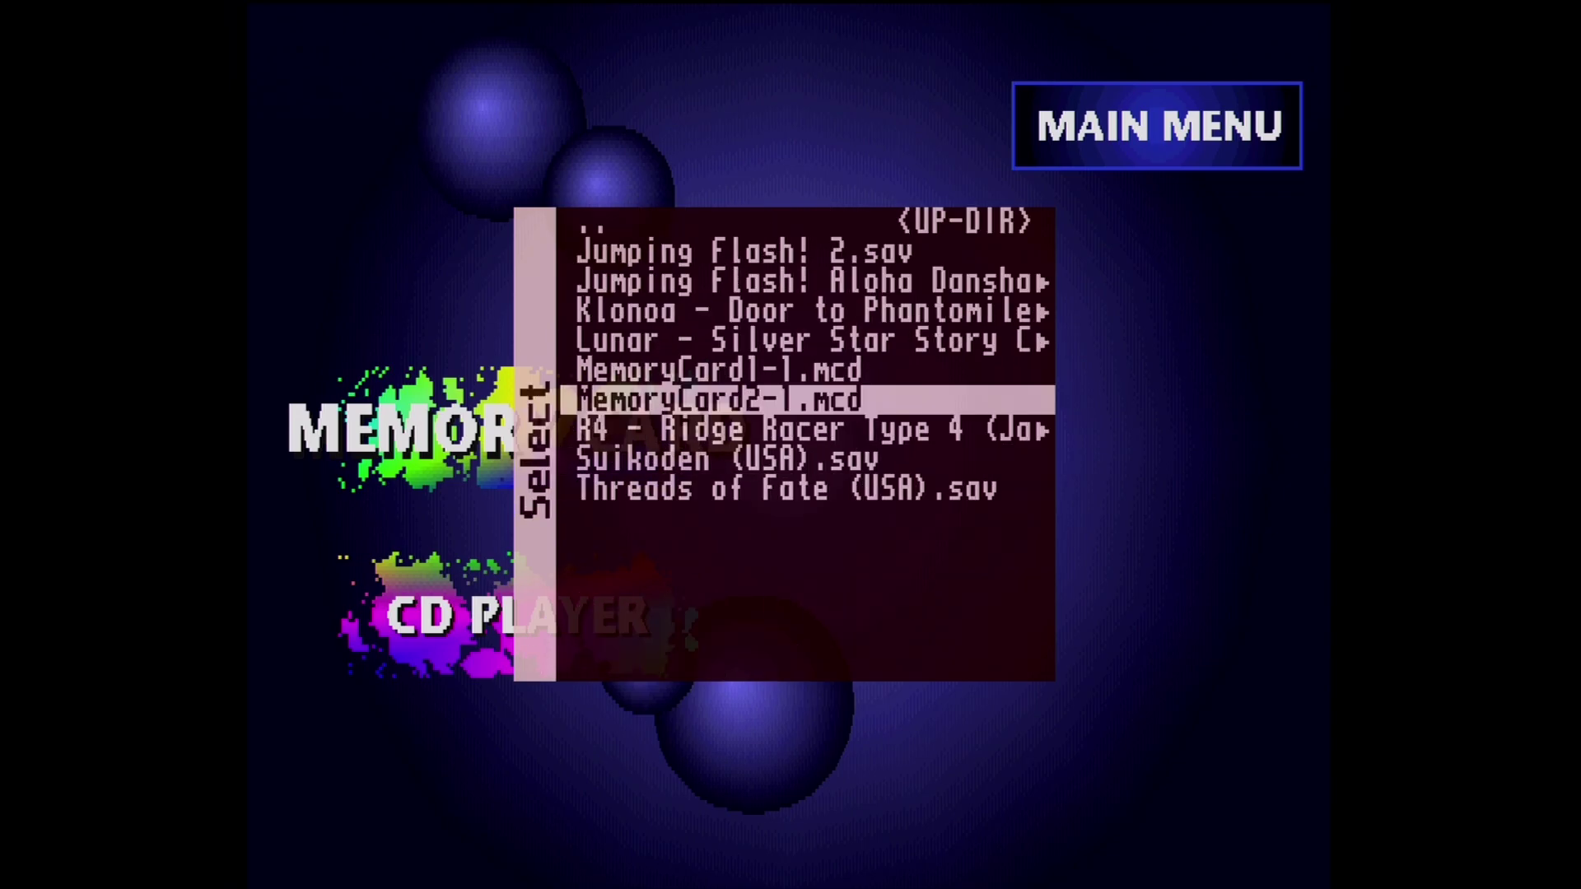
{"action": "key", "text": "Up"}
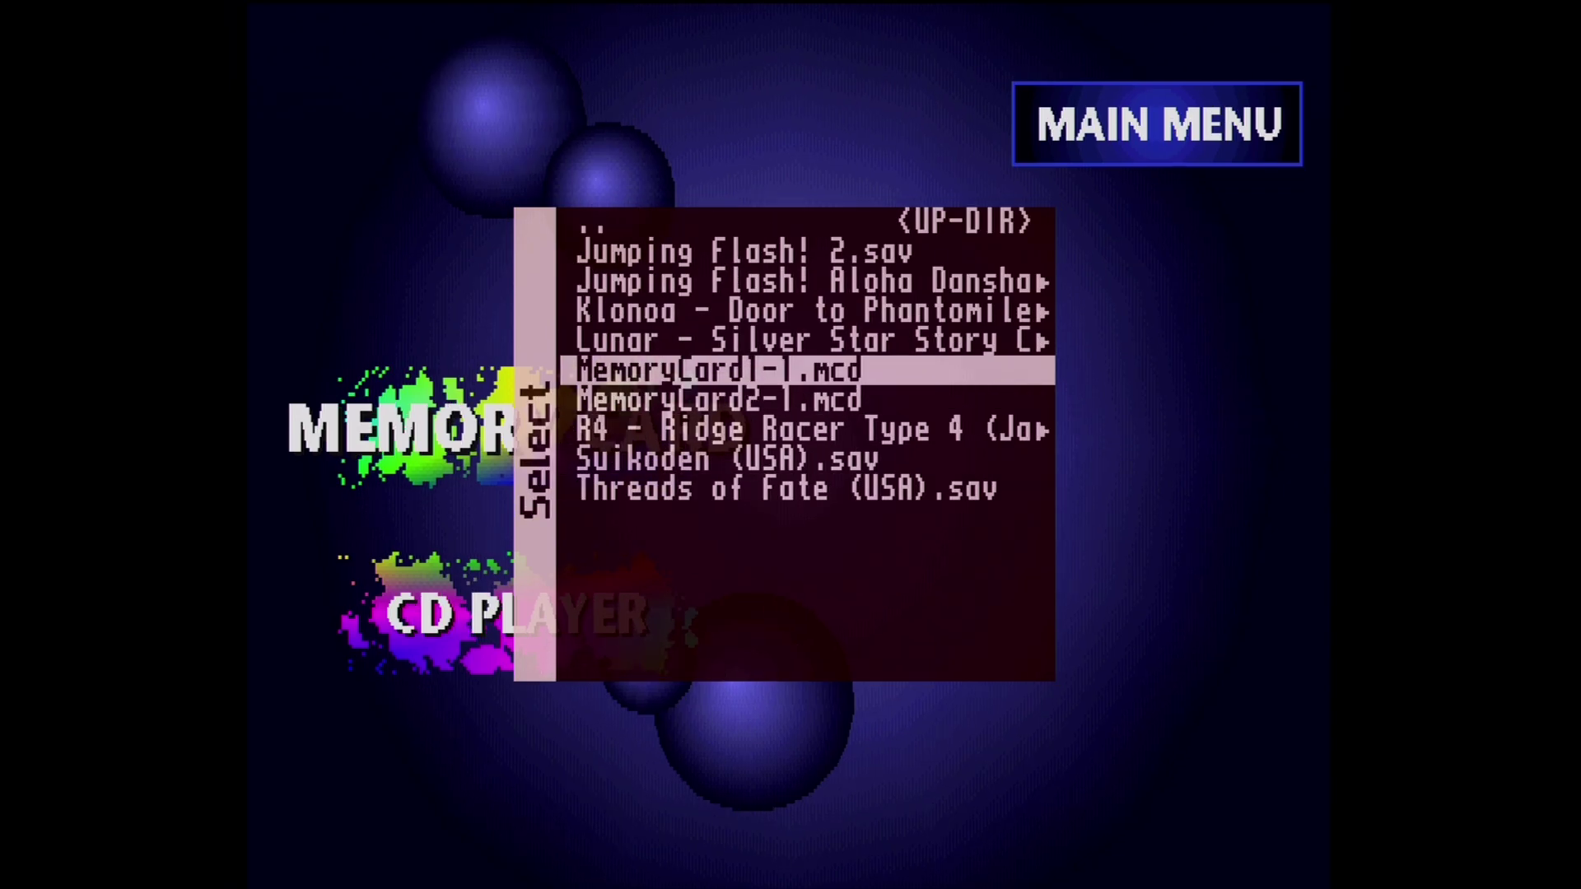
{"action": "key", "text": "Return"}
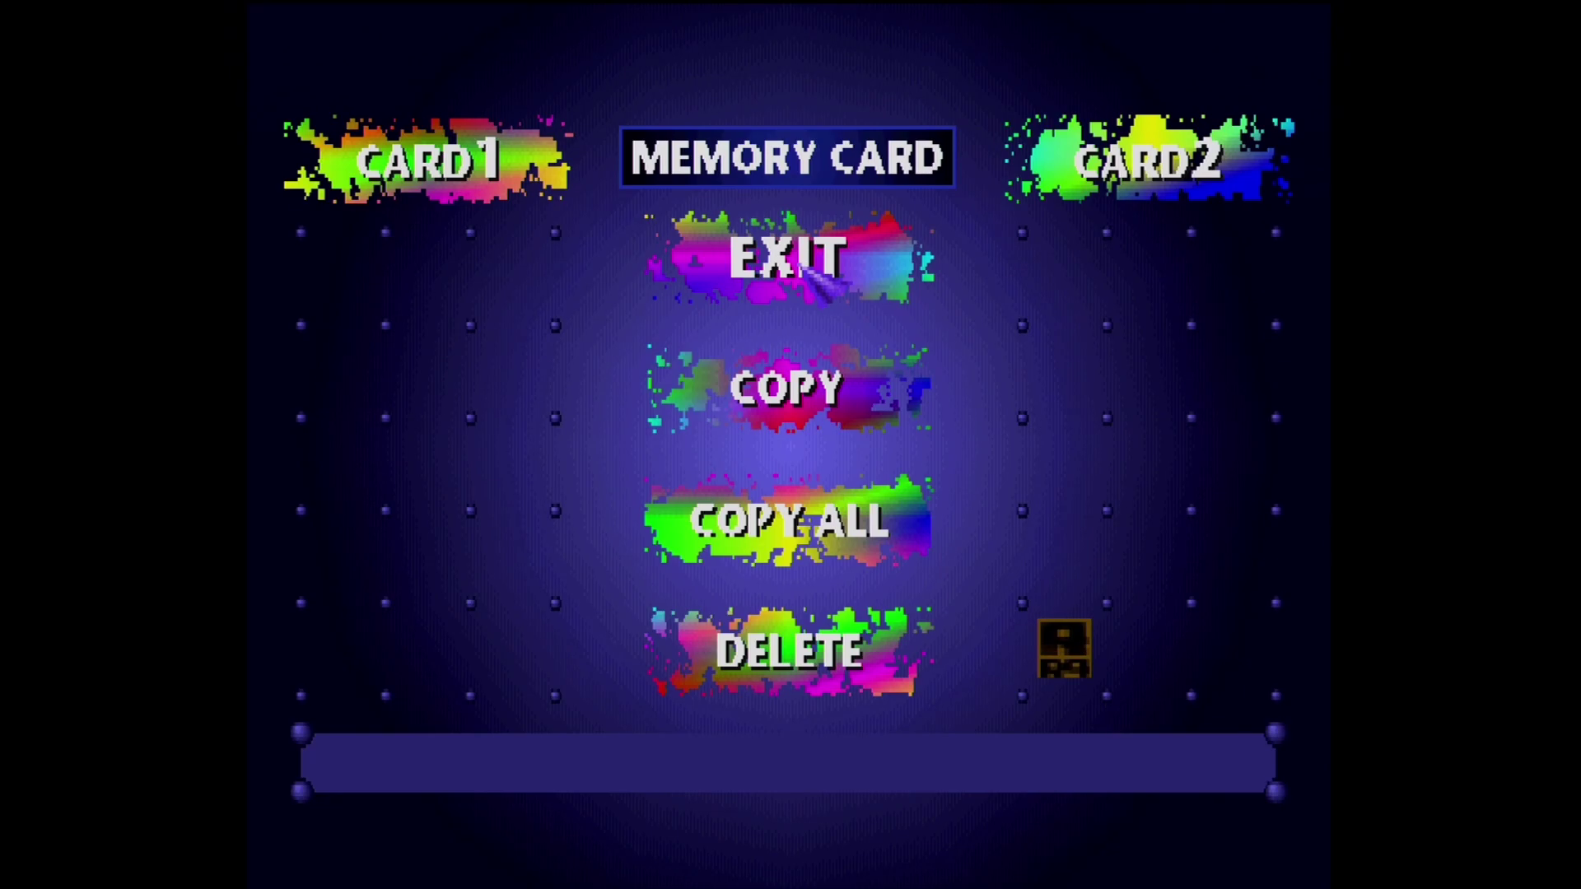
In the PlayStation BIOS memory card manager, copy the R4 game data from Card 2 to Card 1 and confirm the copy
{"action": "key", "text": "Down"}
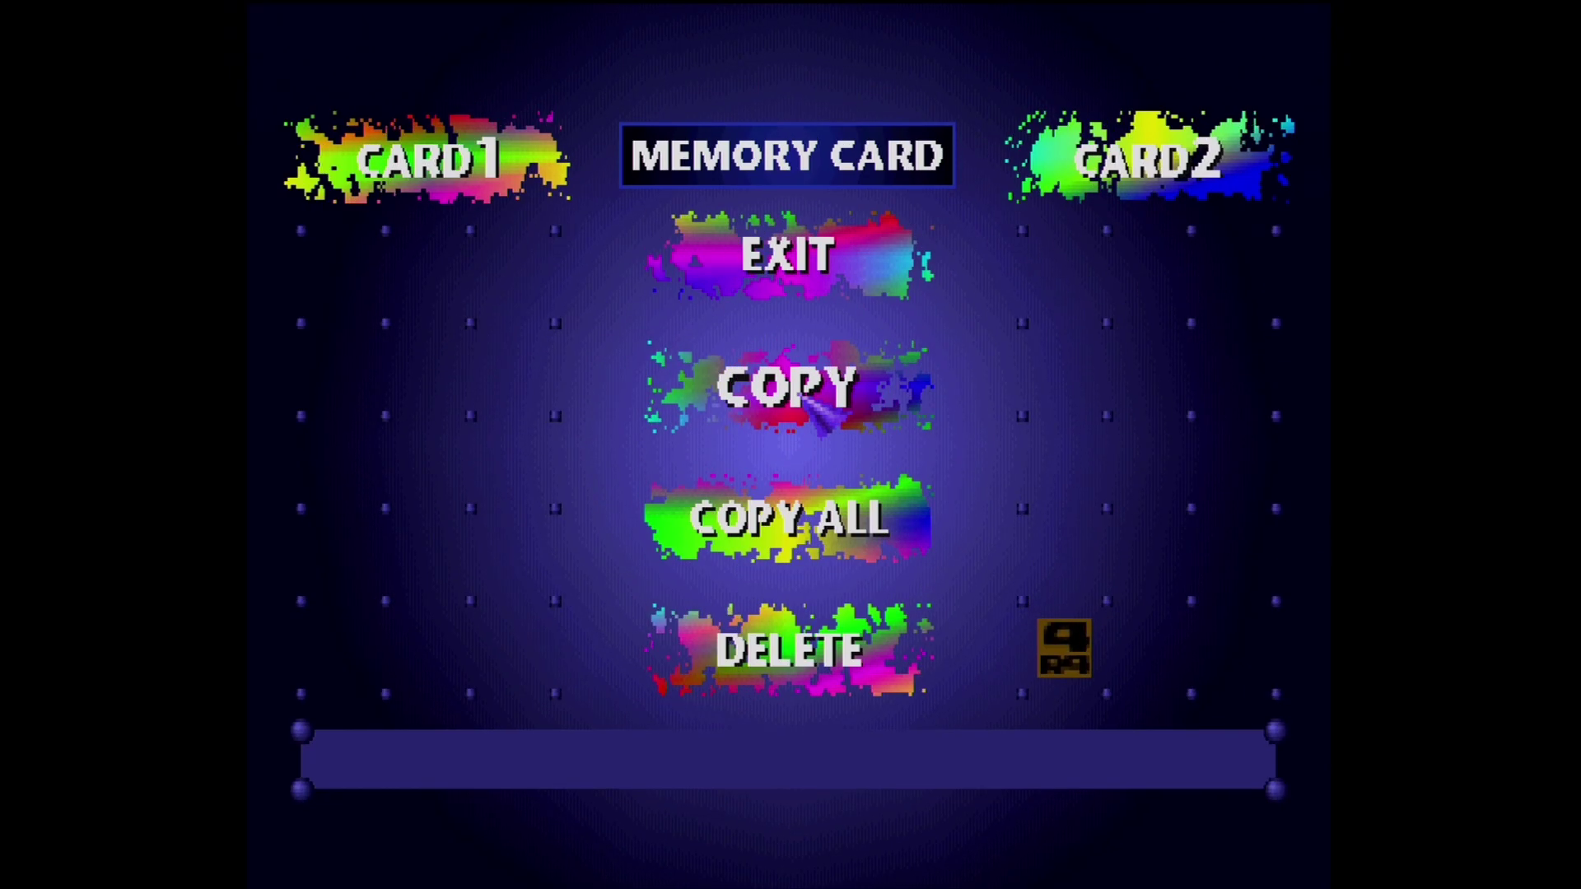
{"action": "key", "text": "Right"}
{"action": "key", "text": "Return"}
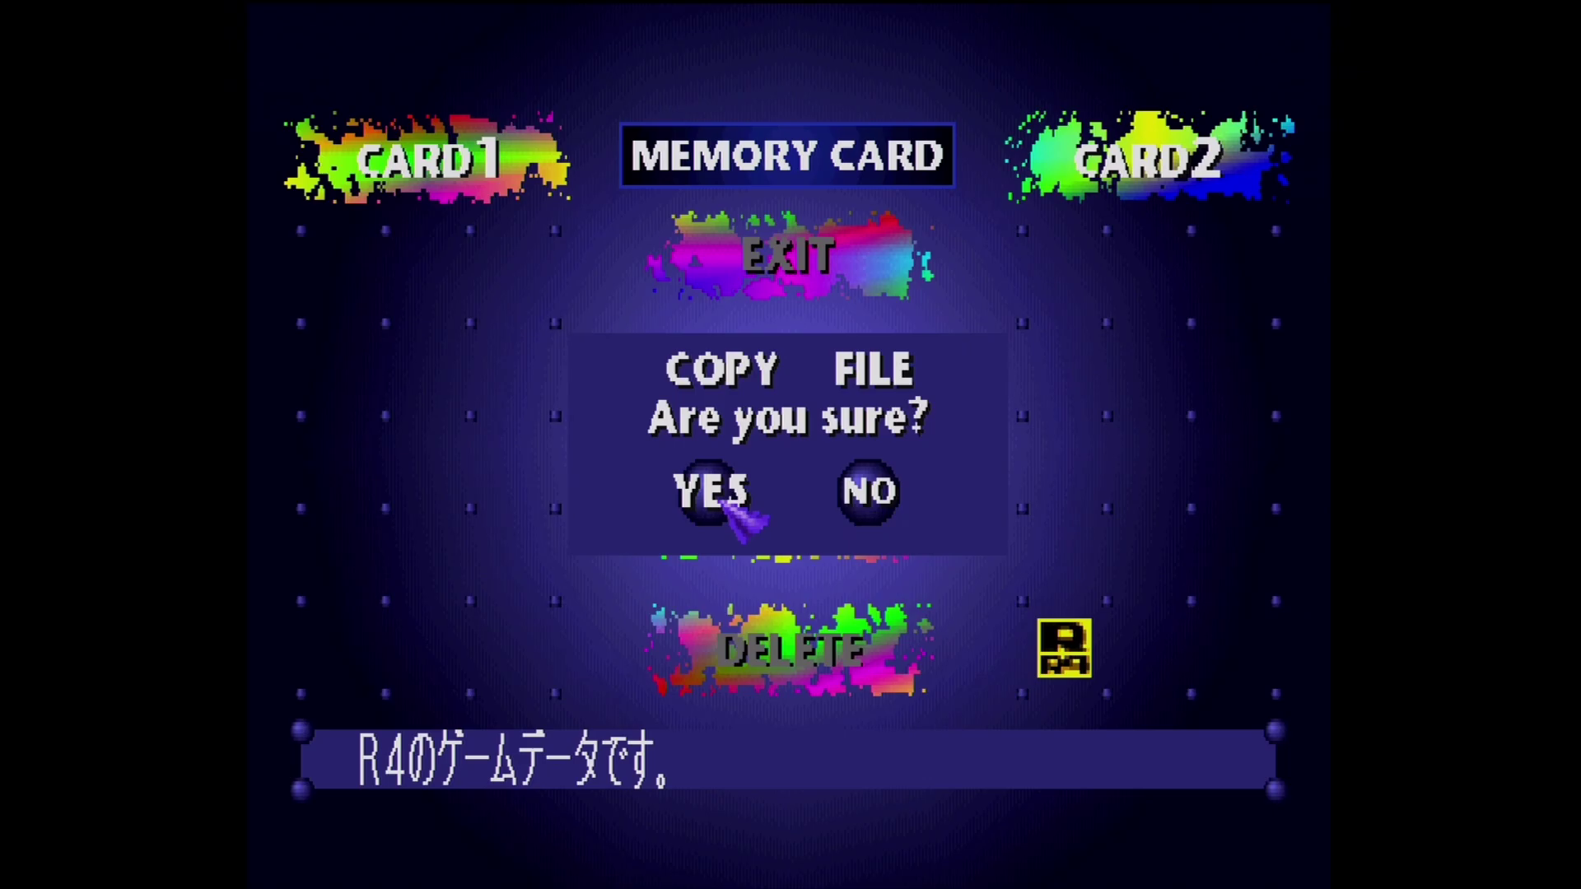
{"action": "key", "text": "Return"}
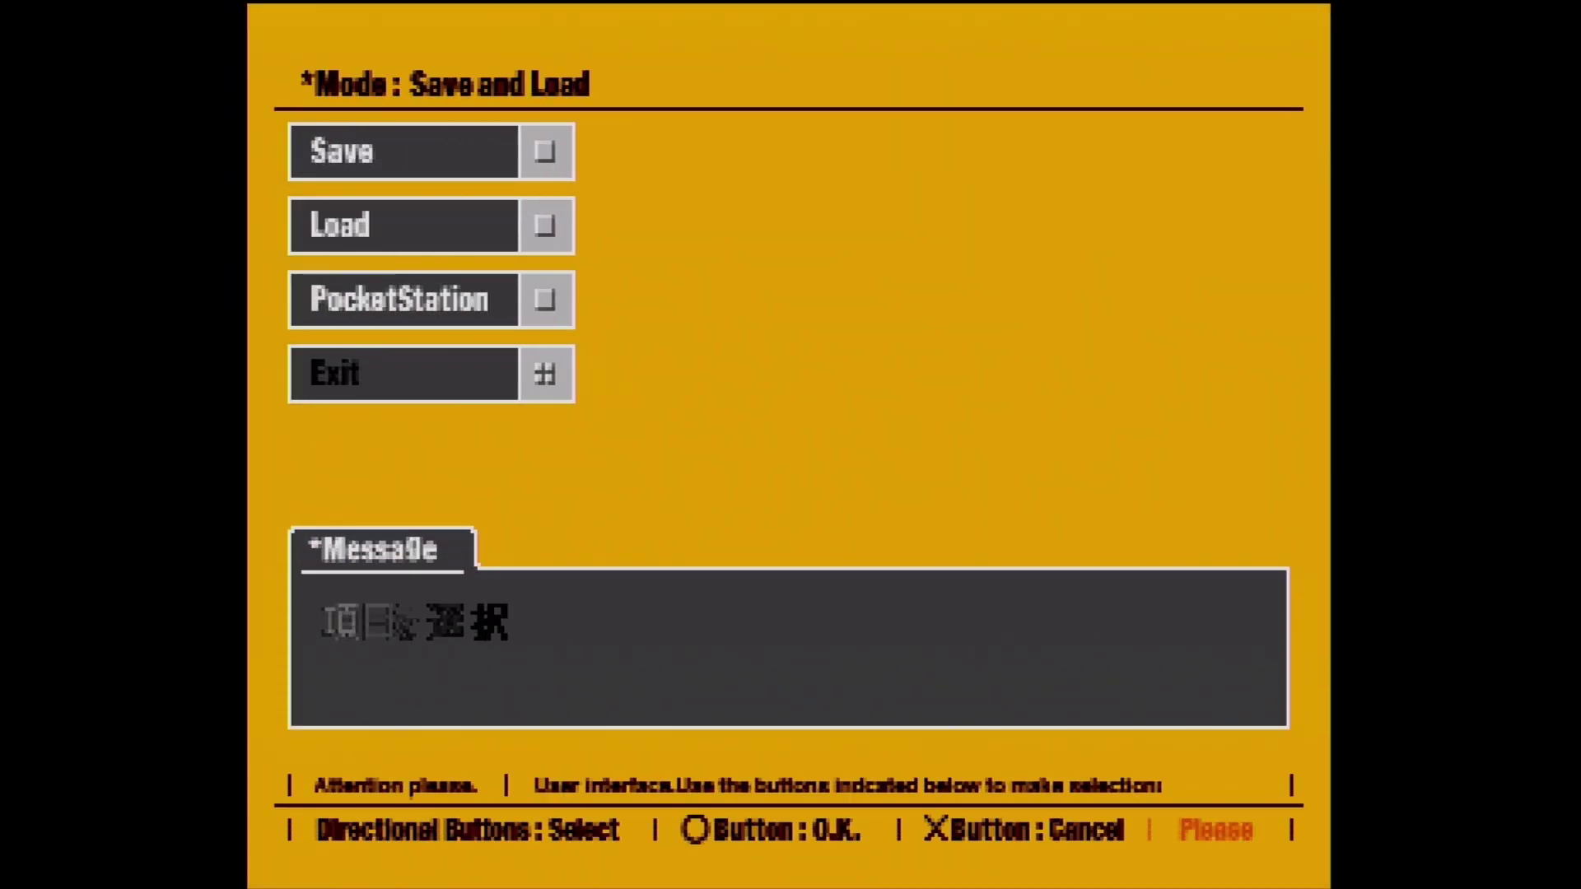
In R4's Save and Load mode, load all game data from the slot 1 memory card and confirm with Yes
{"action": "key", "text": "Down"}
{"action": "key", "text": "Return"}
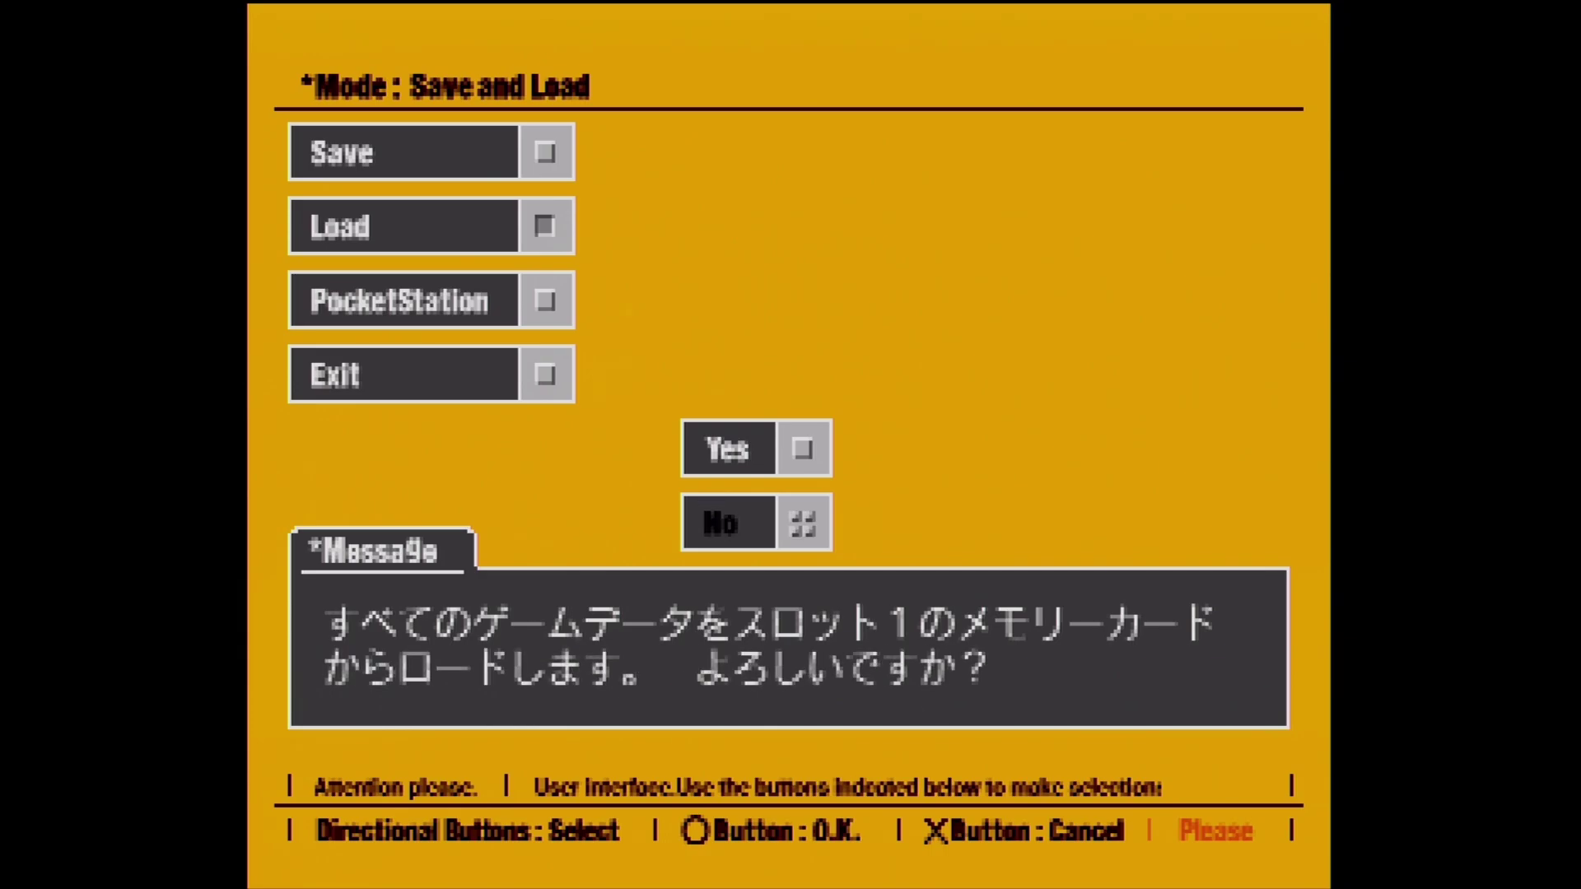
{"action": "key", "text": "Up"}
{"action": "key", "text": "Return"}
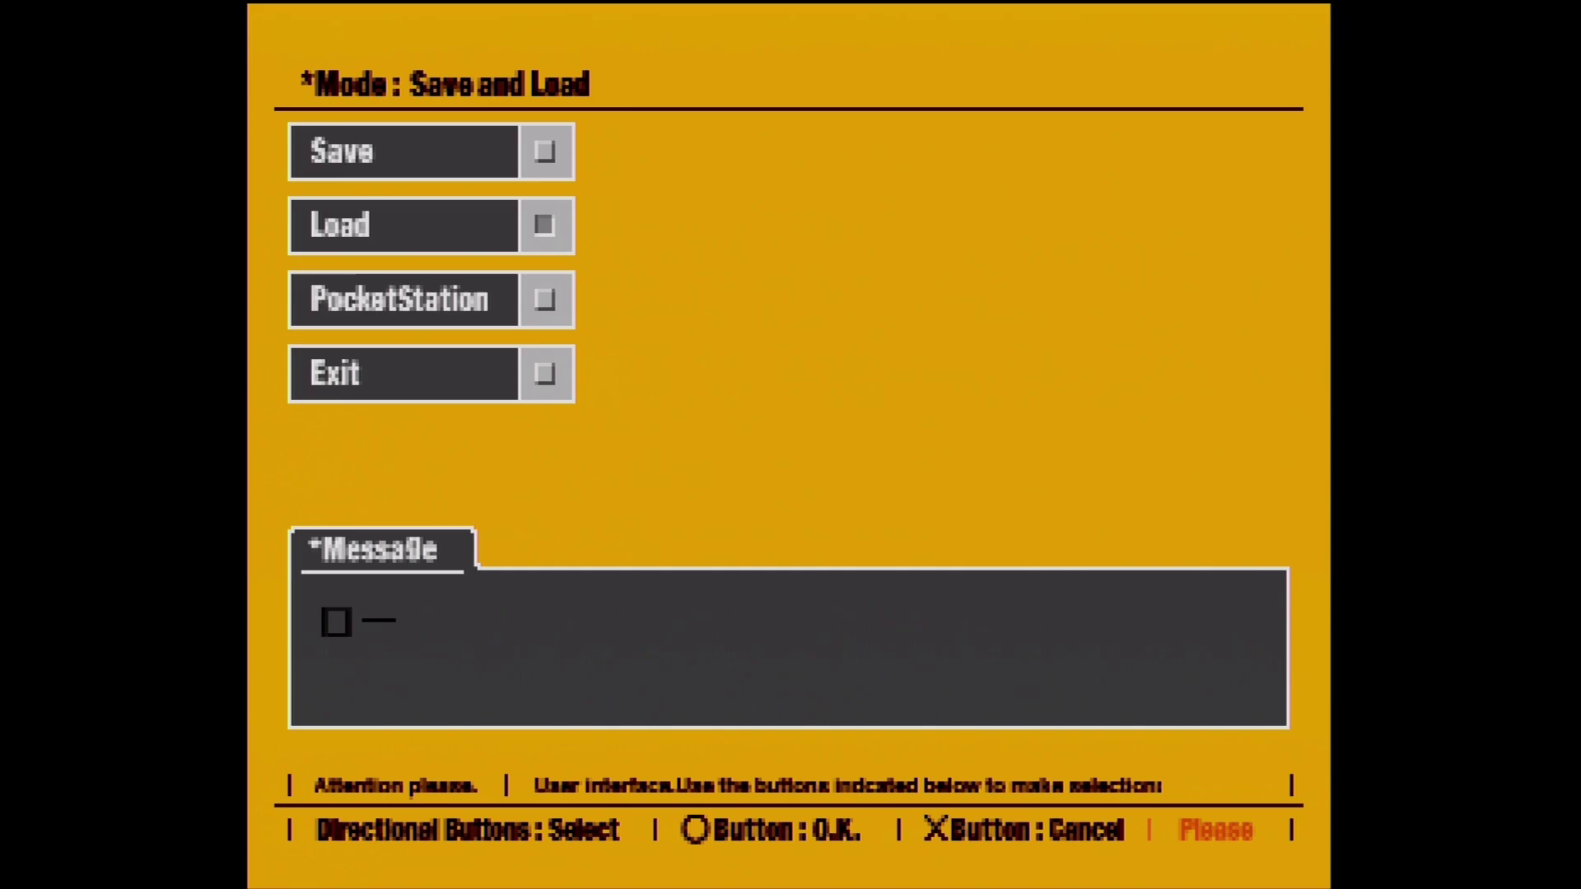
Exit R4's Save and Load mode and choose Continue to open the list of saved game files
{"action": "key", "text": "Down"}
{"action": "key", "text": "Down"}
{"action": "key", "text": "Return"}
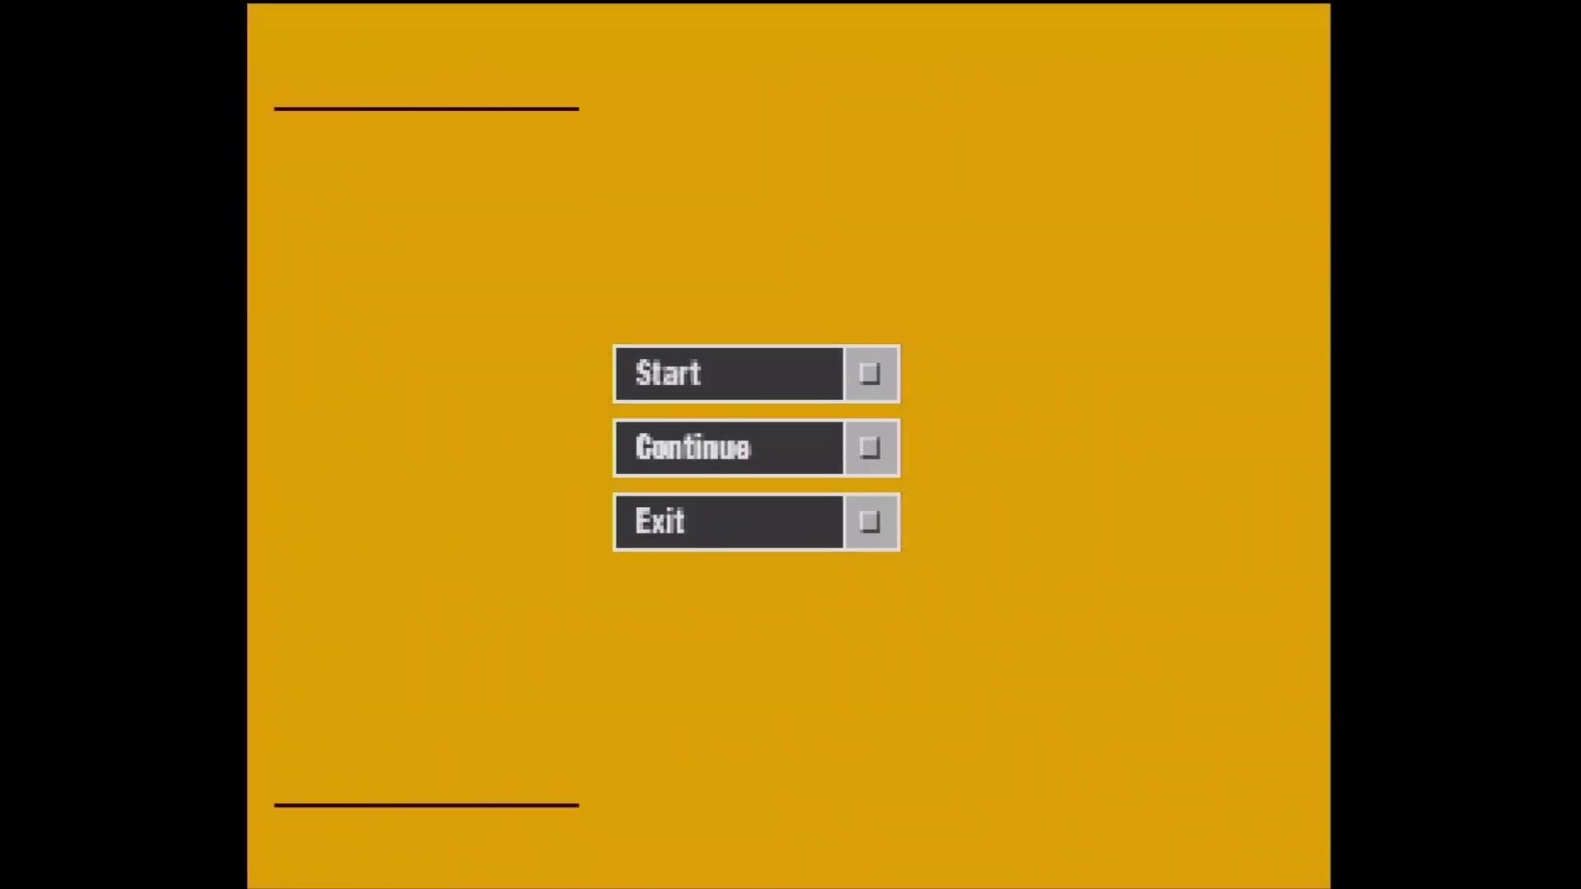
{"action": "key", "text": "Down"}
{"action": "key", "text": "Return"}
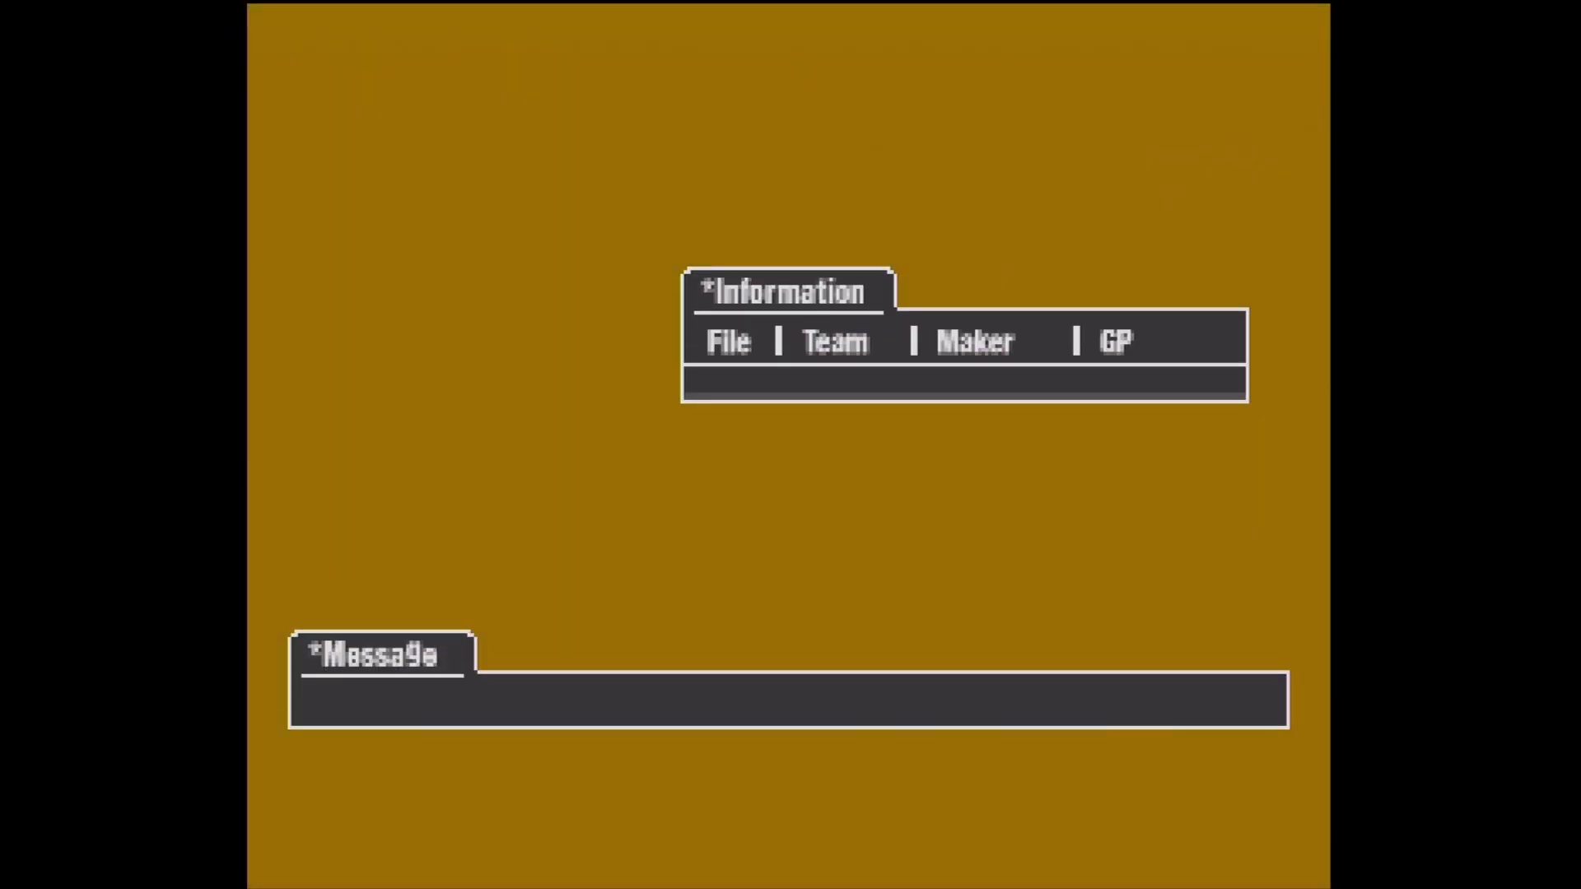